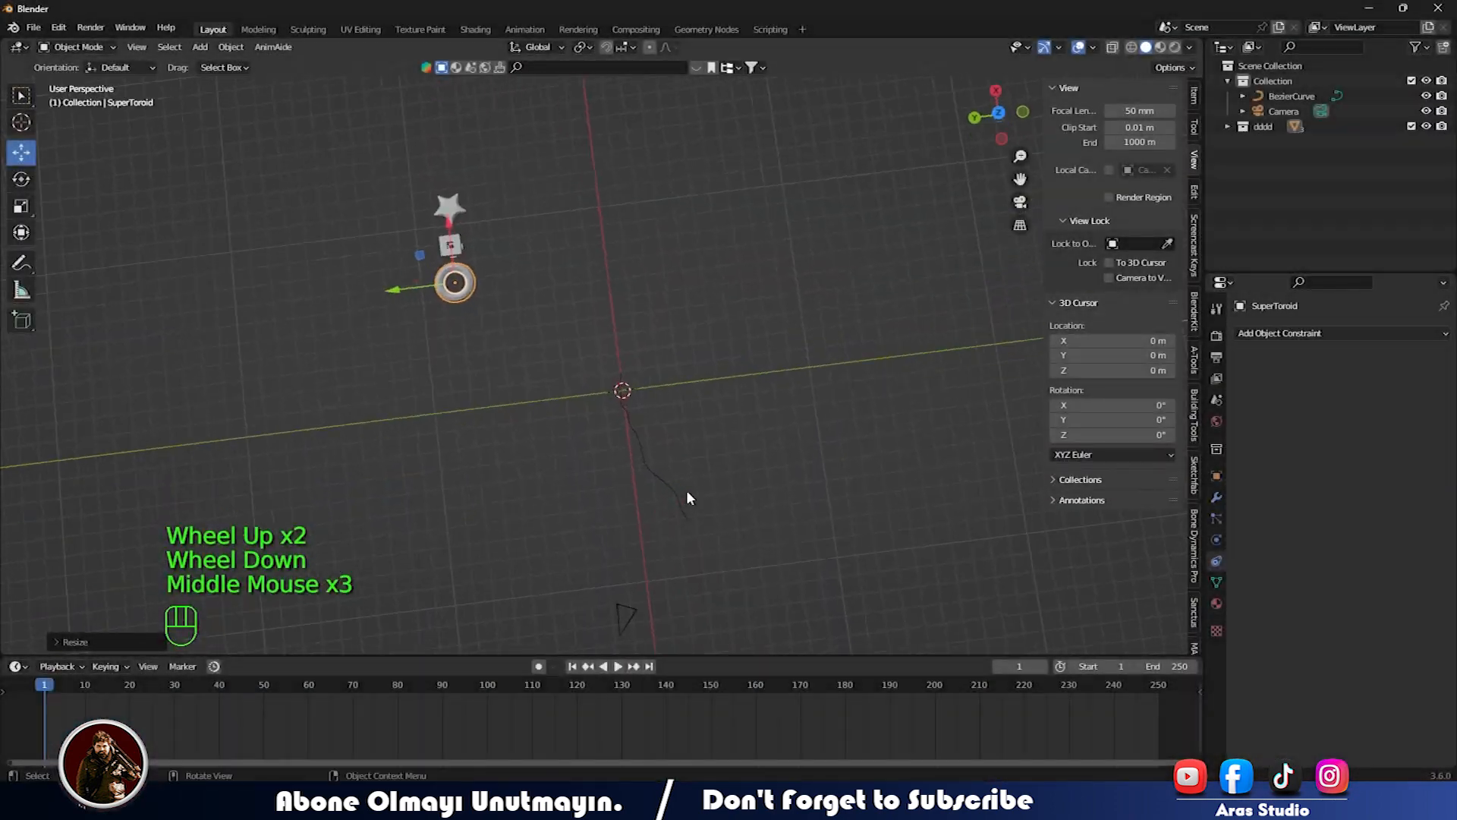
- Move the Bezier curve in the ground plane so that its starting end sits on the world origin
{"action": "scroll", "coordinate": [686, 490], "scroll_direction": "up", "scroll_amount": 2}
{"action": "middle_click", "coordinate": [717, 440]}
{"action": "scroll", "coordinate": [718, 361], "scroll_direction": "up", "scroll_amount": 2}
{"action": "middle_click_drag", "start_coordinate": [718, 362], "coordinate": [458, 465], "text": "shift"}
{"action": "key", "text": "shift+a"}
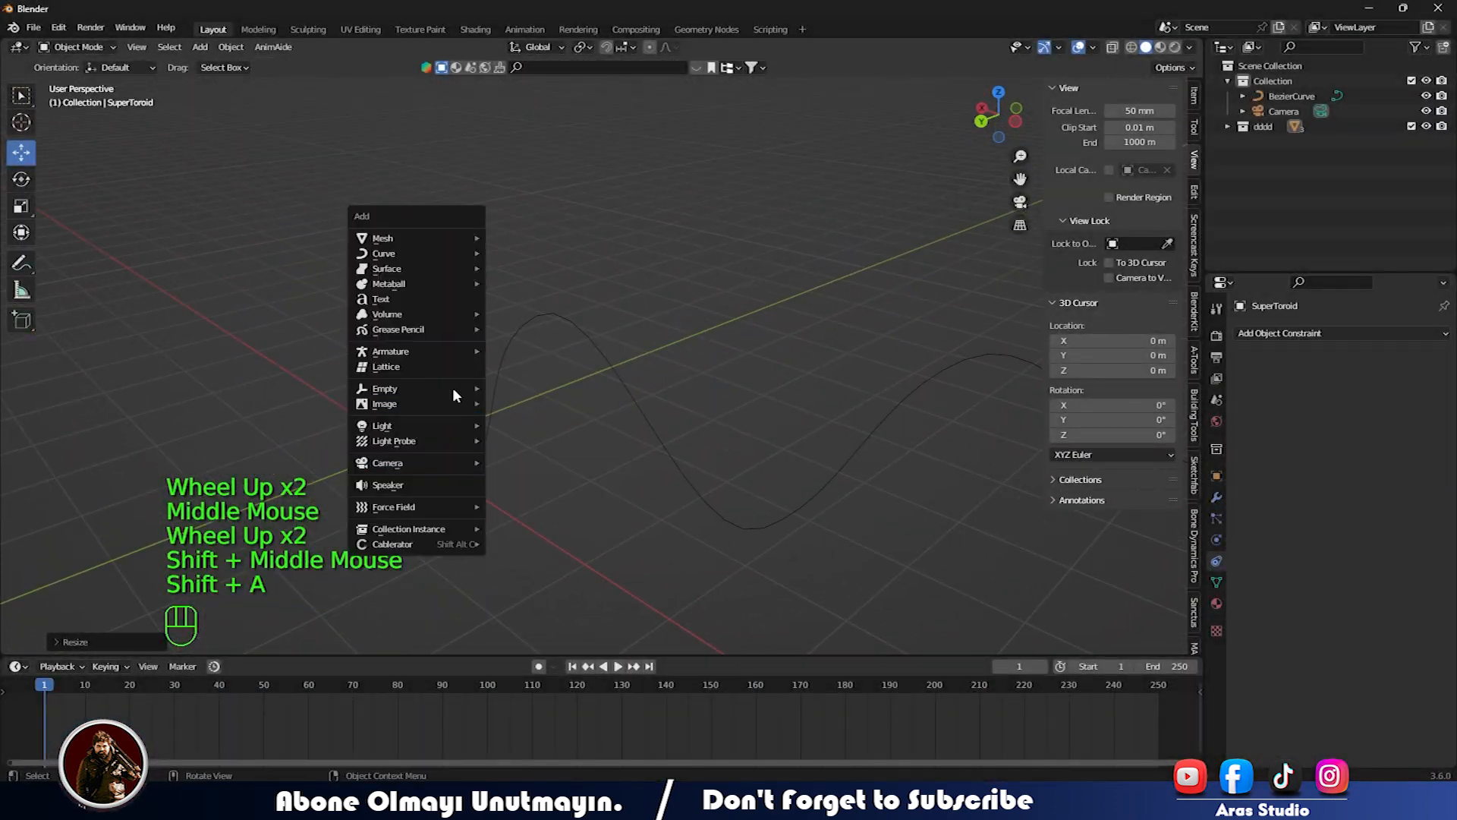
{"action": "left_click", "coordinate": [604, 354]}
{"action": "middle_click_drag", "start_coordinate": [380, 466], "coordinate": [630, 464], "text": "shift"}
{"action": "scroll", "coordinate": [630, 464], "scroll_direction": "up", "scroll_amount": 2}
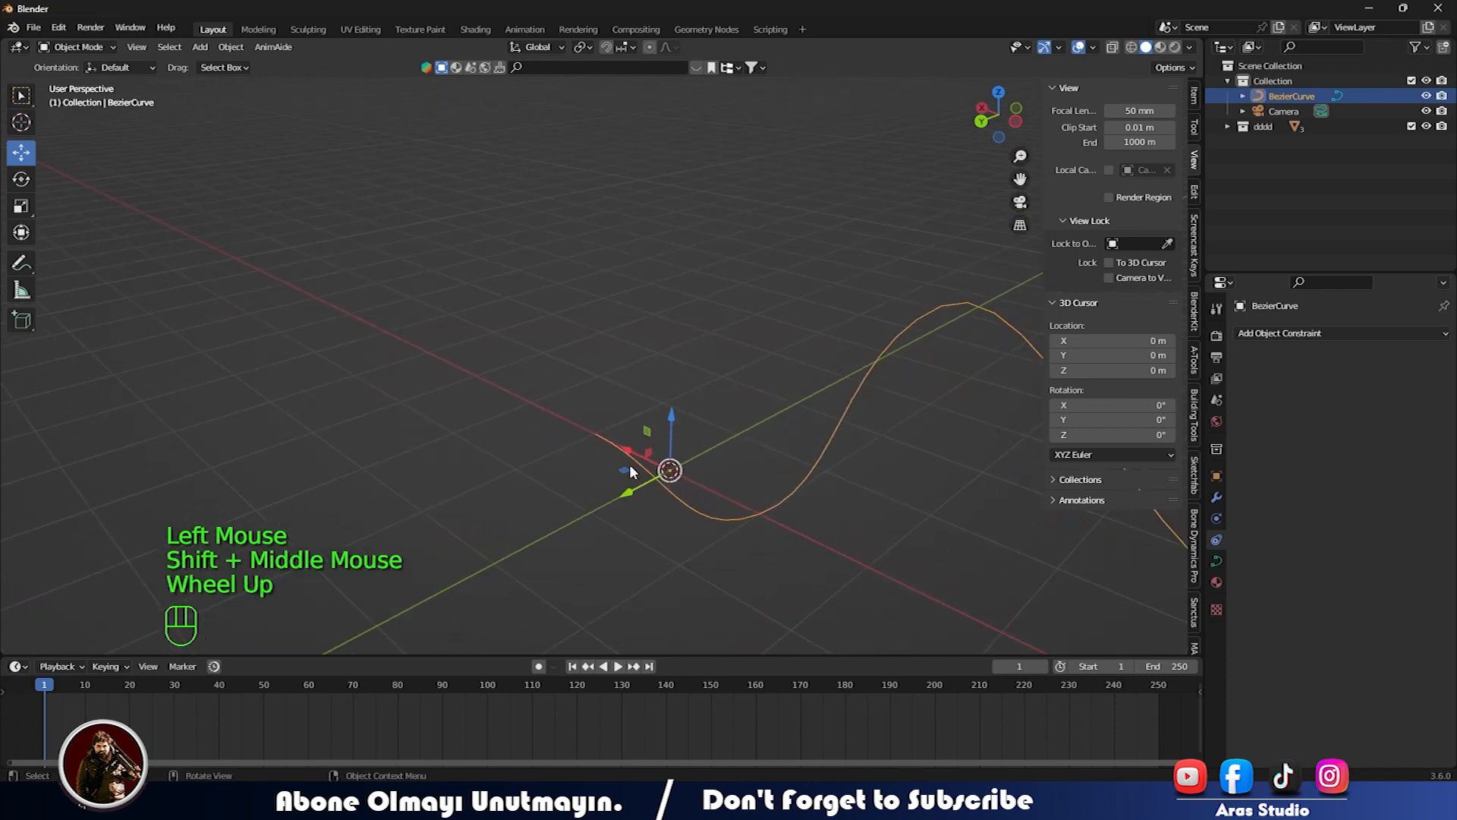
{"action": "left_click_drag", "start_coordinate": [630, 470], "coordinate": [755, 568]}
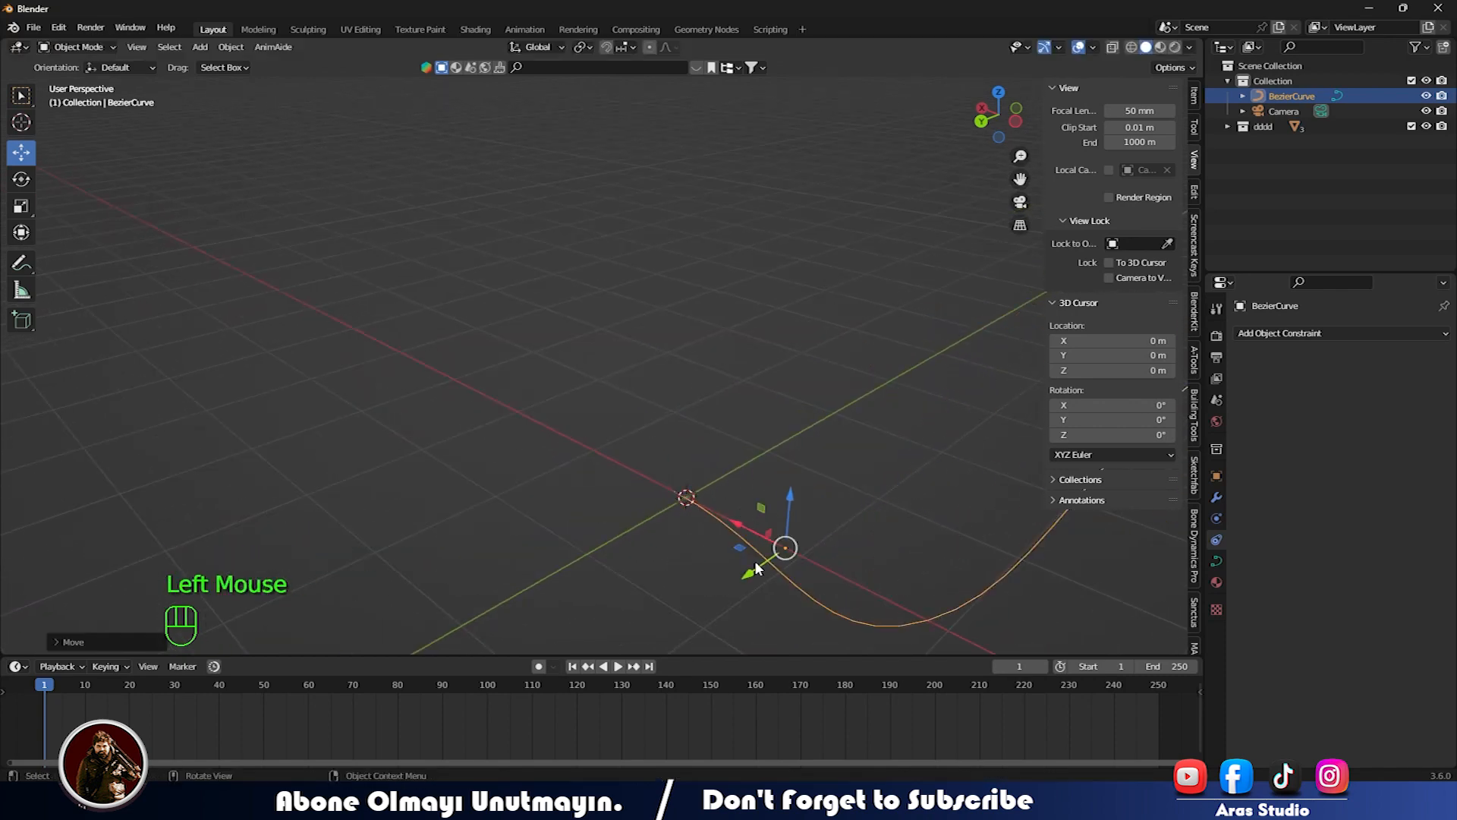
- Snap the 3D cursor to the world origin and set the curve's origin to the 3D cursor
{"action": "key", "text": "shift+s"}
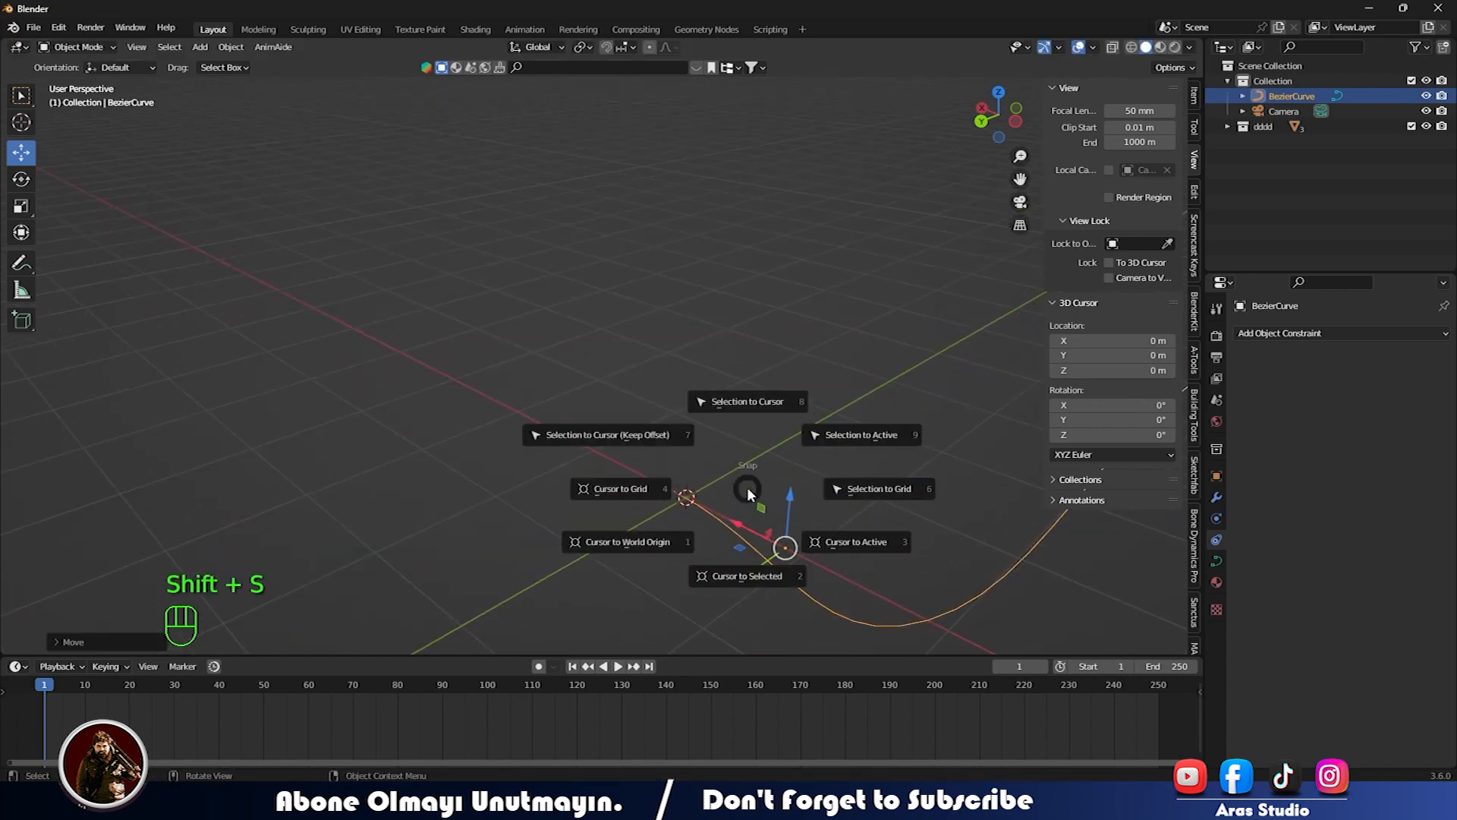
{"action": "left_click", "coordinate": [622, 540]}
{"action": "key", "text": "shift+s"}
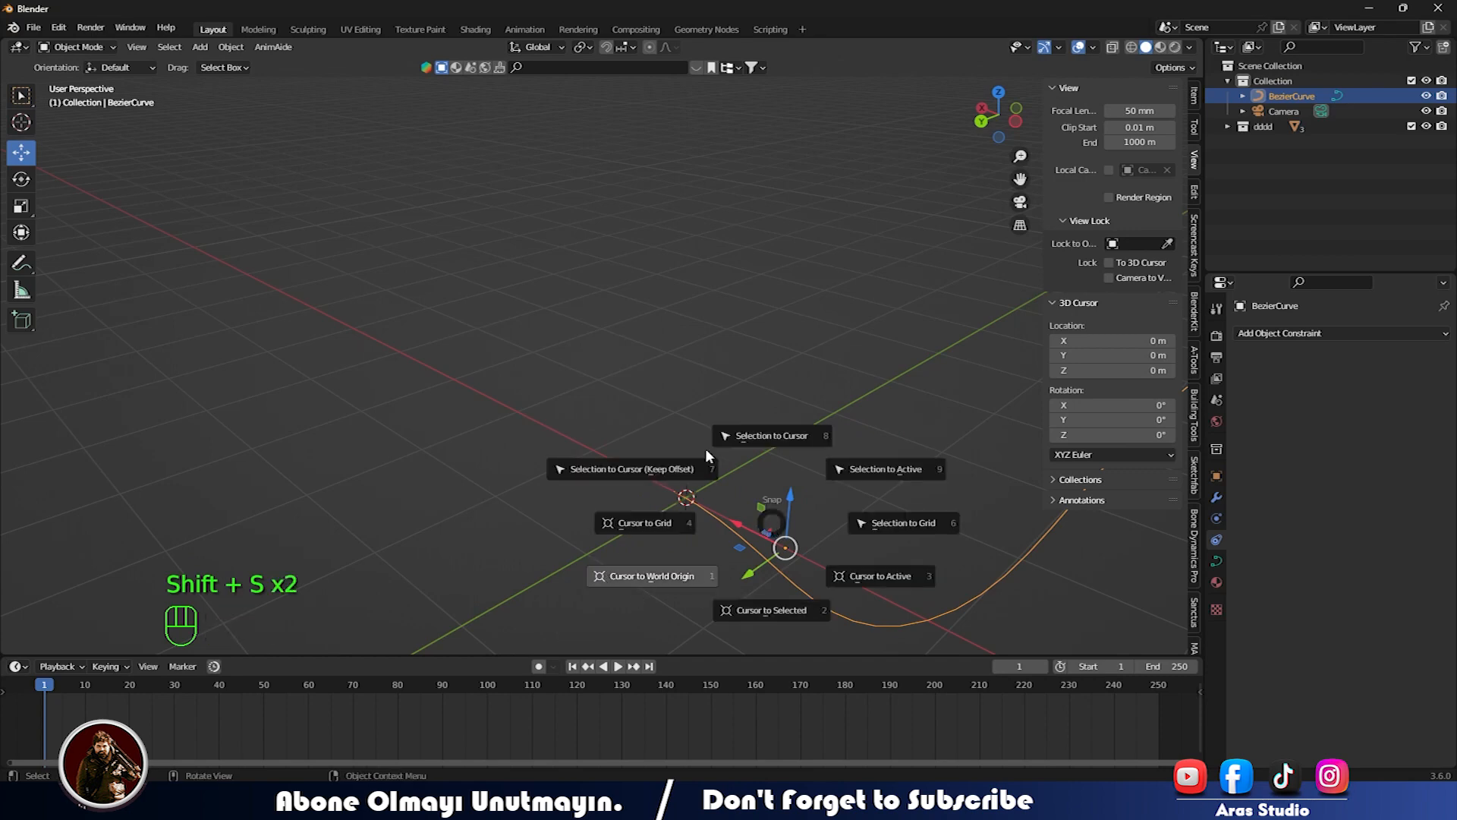
{"action": "right_click", "coordinate": [668, 288]}
{"action": "right_click", "coordinate": [668, 289]}
{"action": "mouse_move", "coordinate": [677, 340]}
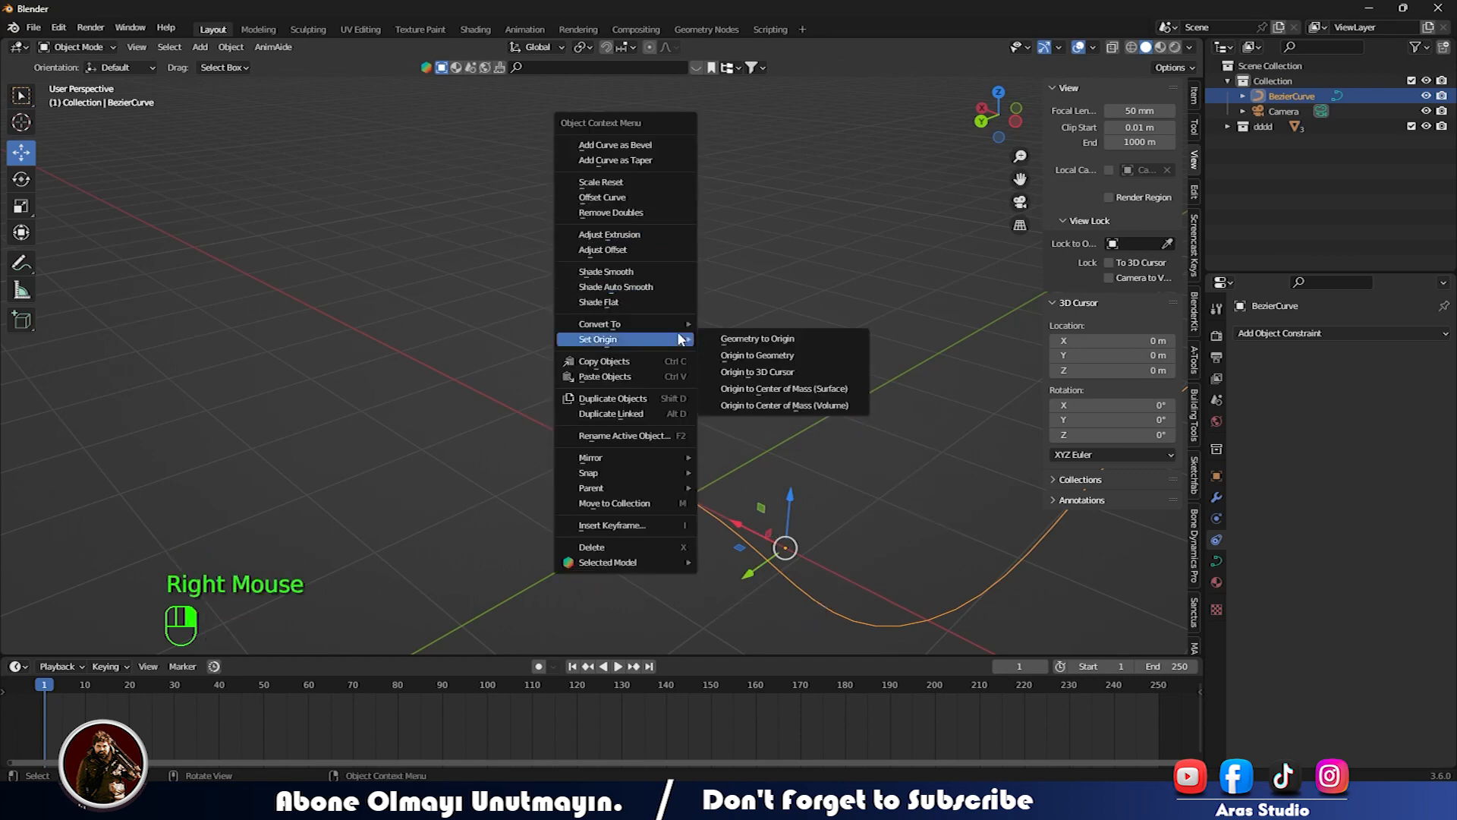
{"action": "left_click", "coordinate": [759, 370]}
- Add an ico sphere at the start of the curve and scale it down to a small ball
{"action": "scroll", "coordinate": [722, 520], "scroll_direction": "down", "scroll_amount": 2}
{"action": "scroll", "coordinate": [722, 519], "scroll_direction": "up", "scroll_amount": 4}
{"action": "scroll", "coordinate": [722, 520], "scroll_direction": "down", "scroll_amount": 2}
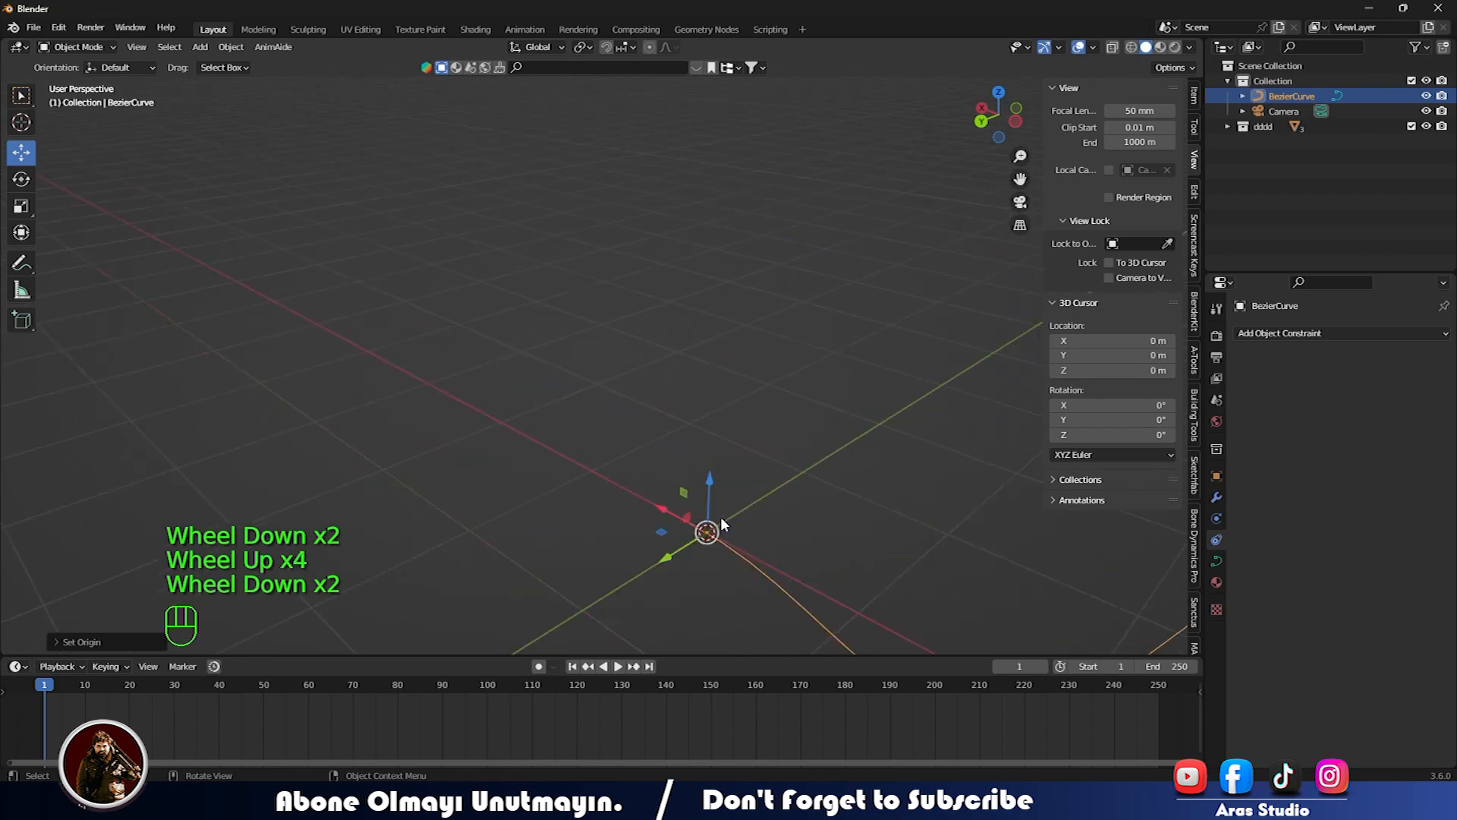
{"action": "key", "text": "KP_Decimal"}
{"action": "left_click", "coordinate": [561, 473]}
{"action": "left_click", "coordinate": [523, 374]}
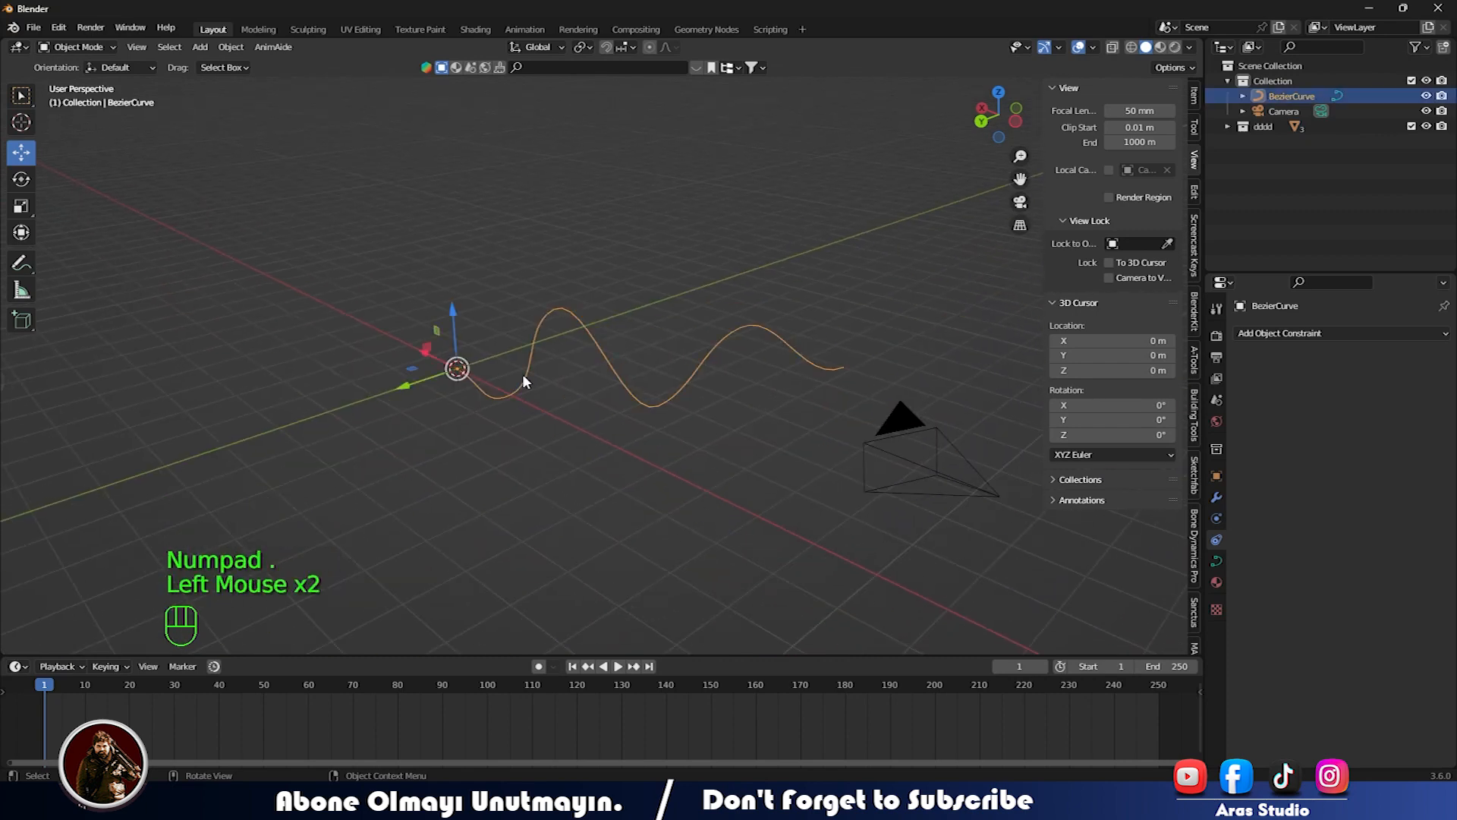
{"action": "key", "text": "shift+a"}
{"action": "mouse_move", "coordinate": [486, 196]}
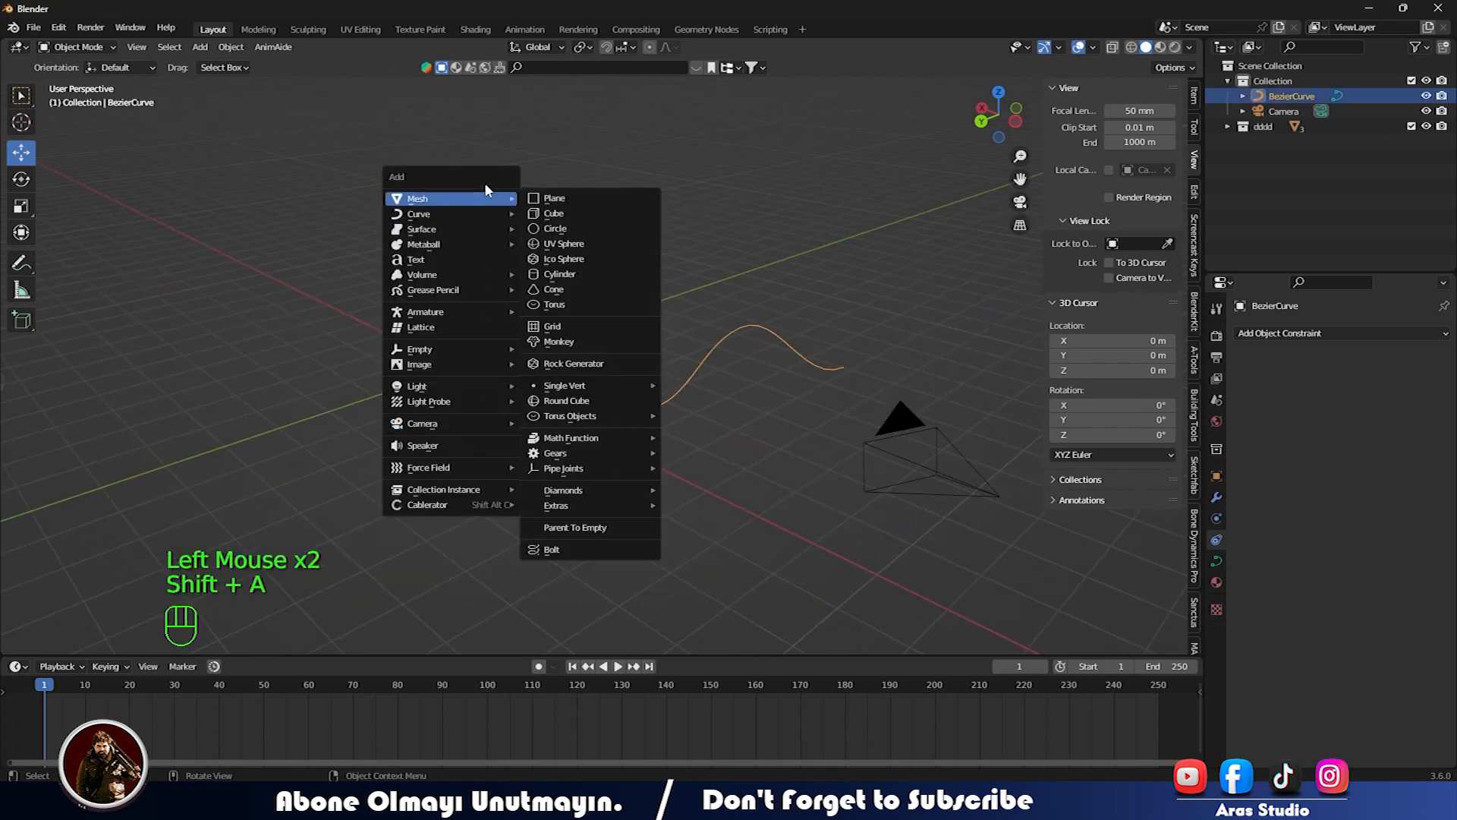
{"action": "left_click", "coordinate": [571, 258]}
{"action": "key", "text": "s"}
{"action": "left_click", "coordinate": [517, 400]}
{"action": "key", "text": "KP_0"}
{"action": "key", "text": "s"}
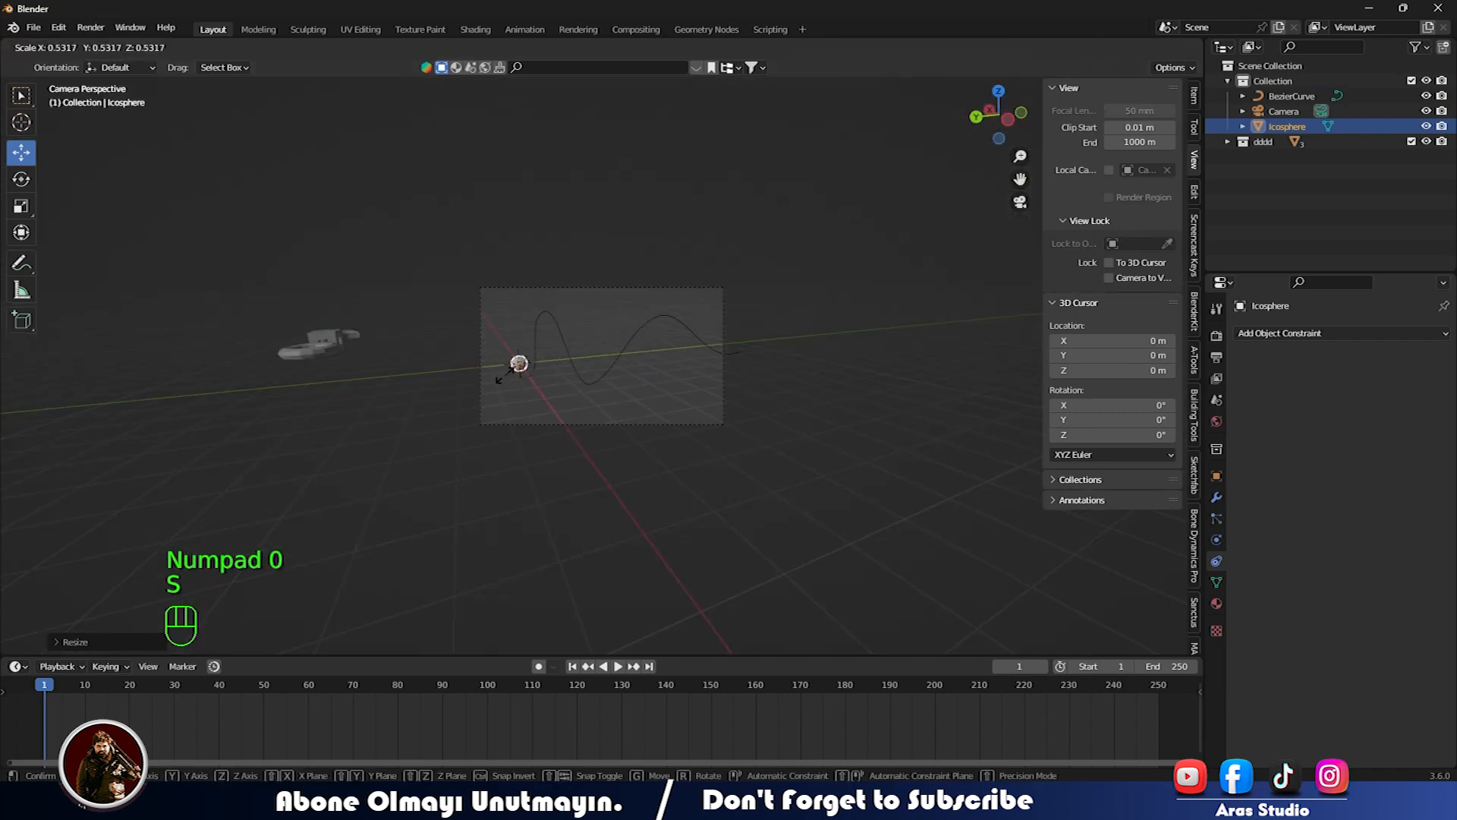
- Add a Follow Path constraint to the ico sphere with BezierCurve as its target
{"action": "middle_click_drag", "start_coordinate": [510, 392], "coordinate": [659, 393]}
{"action": "scroll", "coordinate": [448, 437], "scroll_direction": "down", "scroll_amount": 1}
{"action": "scroll", "coordinate": [638, 395], "scroll_direction": "down", "scroll_amount": 1}
{"action": "scroll", "coordinate": [637, 395], "scroll_direction": "up", "scroll_amount": 1}
{"action": "left_click", "coordinate": [1351, 332]}
{"action": "left_click", "coordinate": [1403, 442]}
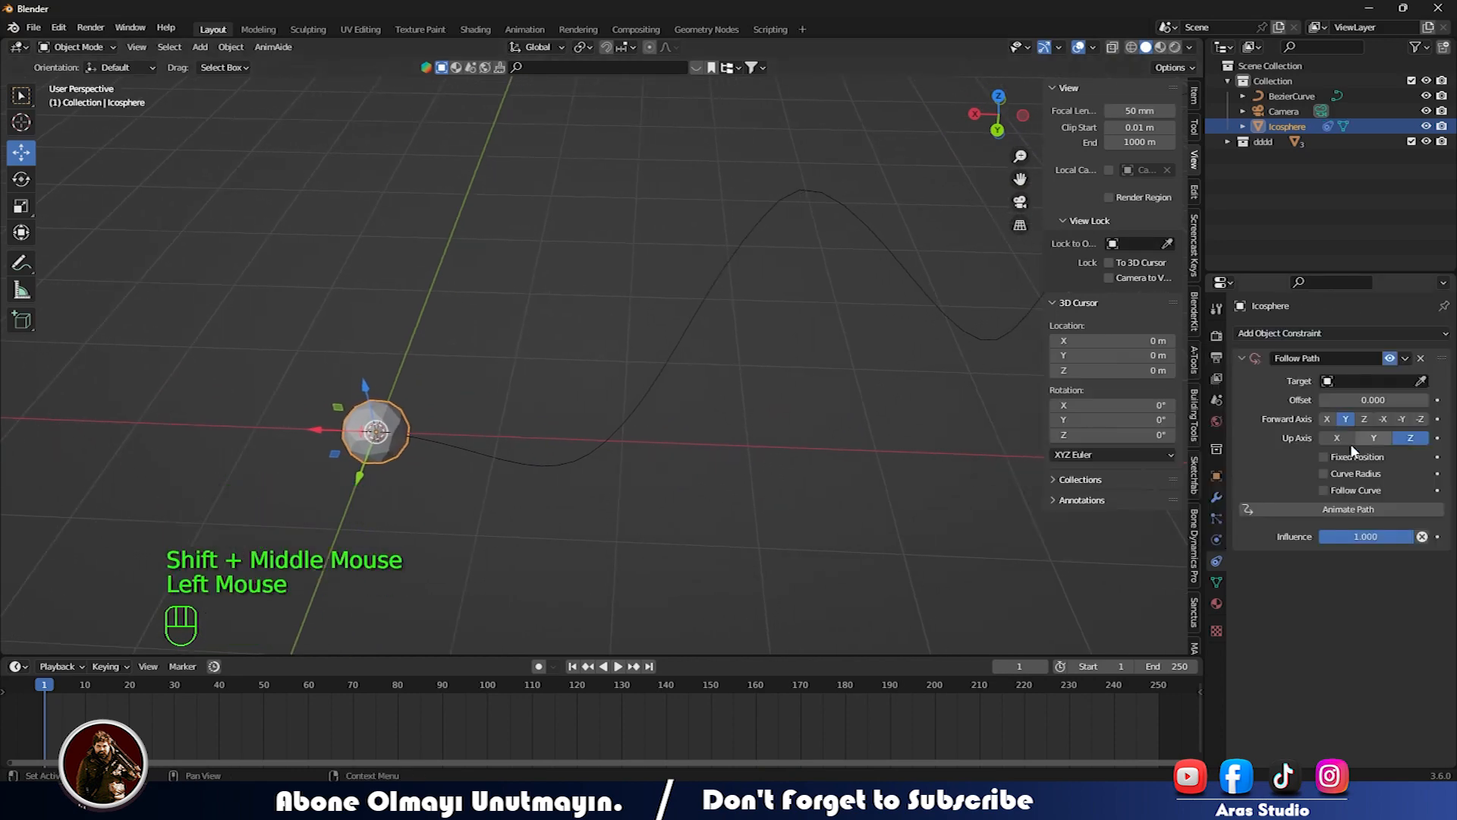
{"action": "left_click", "coordinate": [753, 227]}
{"action": "scroll", "coordinate": [757, 339], "scroll_direction": "down", "scroll_amount": 2}
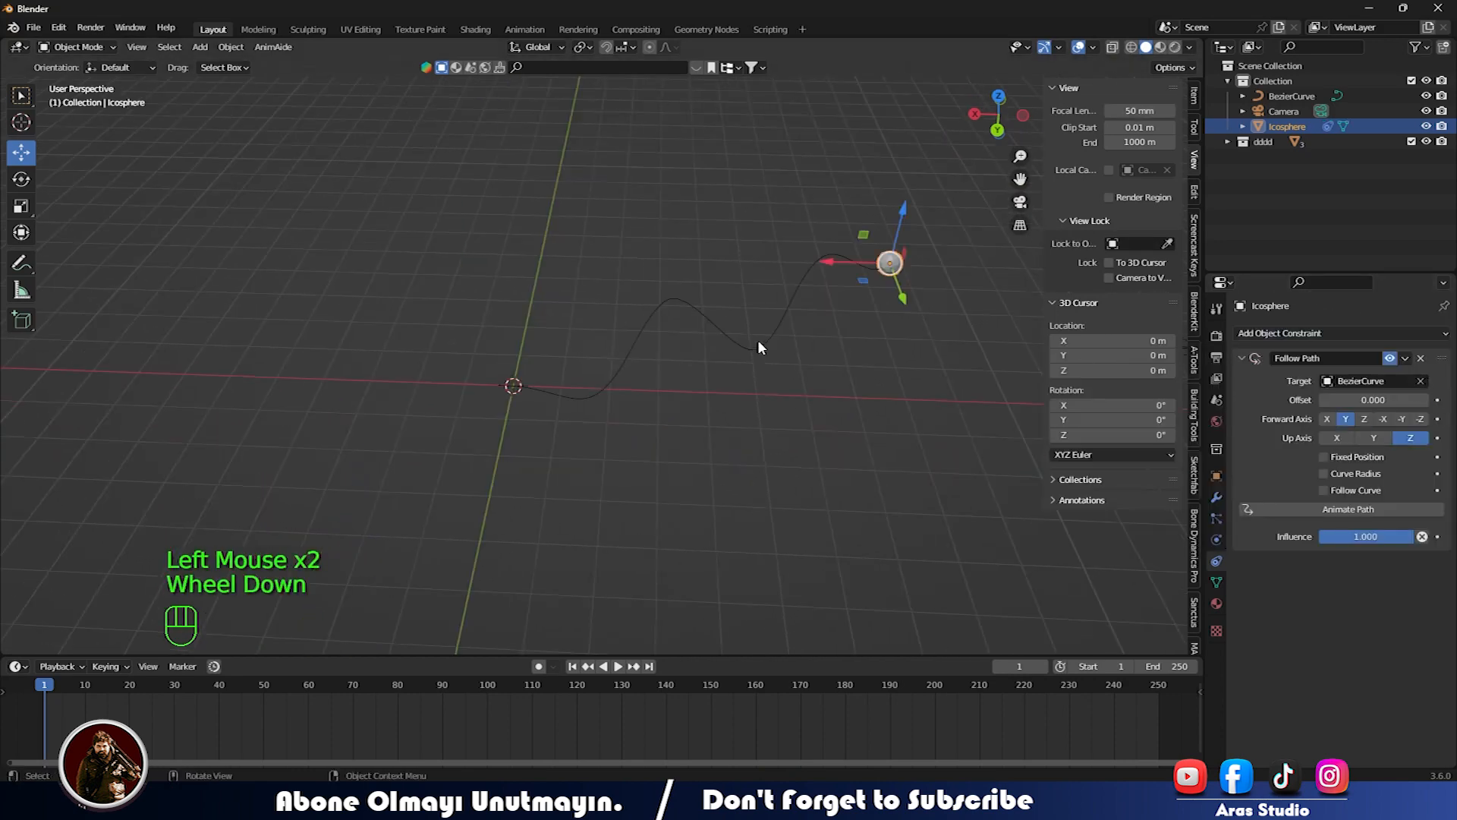
{"action": "scroll", "coordinate": [757, 349], "scroll_direction": "up", "scroll_amount": 1}
{"action": "scroll", "coordinate": [758, 349], "scroll_direction": "down", "scroll_amount": 1}
{"action": "scroll", "coordinate": [758, 349], "scroll_direction": "up", "scroll_amount": 2}
- Set the Follow Path offset to -98.900, placing the sphere at the curve's start, and animate the path
{"action": "left_click", "coordinate": [1373, 400]}
{"action": "left_click_drag", "start_coordinate": [1373, 400], "coordinate": [1290, 400]}
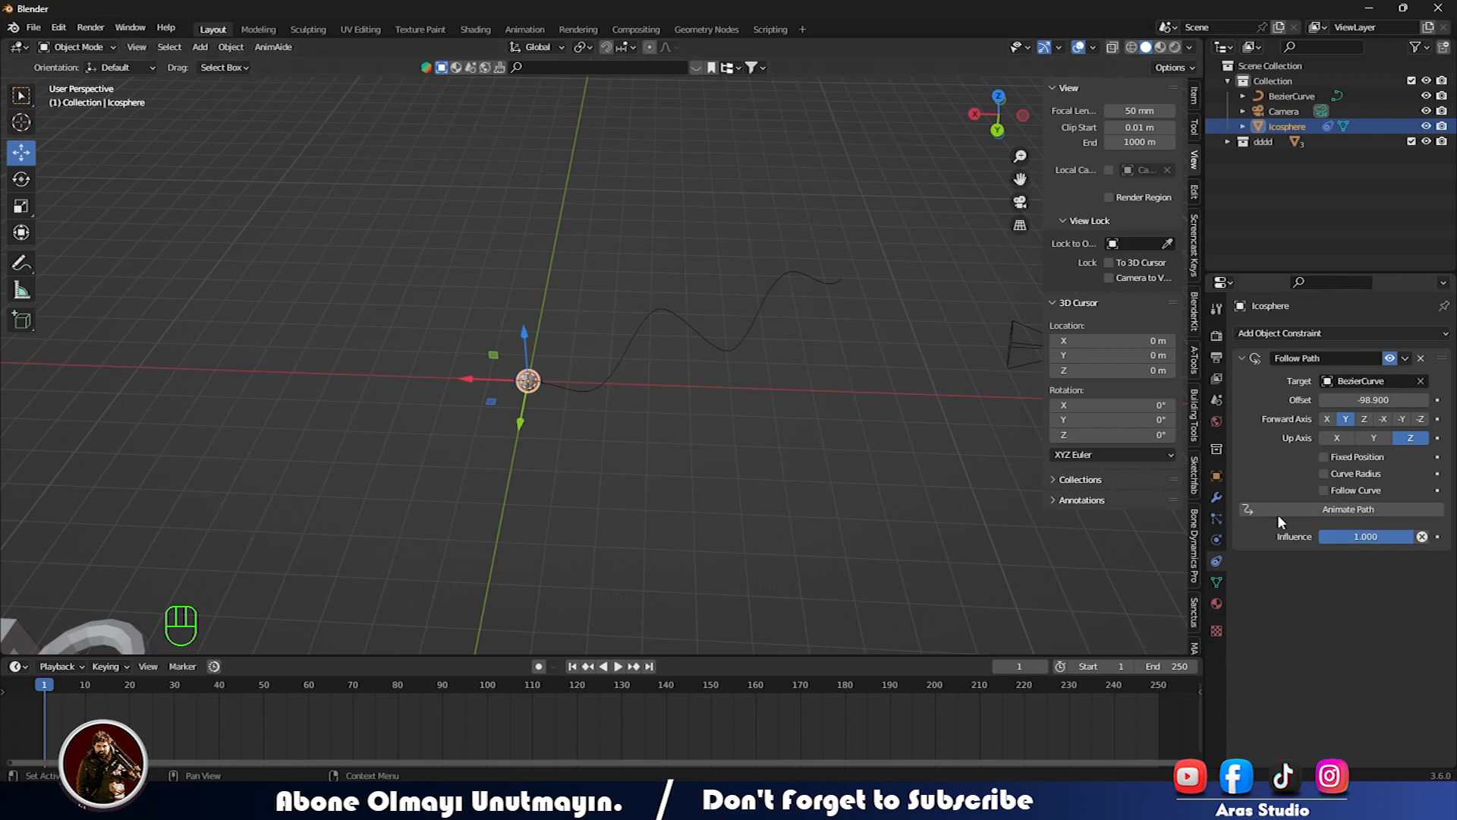
{"action": "left_click", "coordinate": [1309, 510]}
{"action": "mouse_move", "coordinate": [1335, 391]}
{"action": "left_mouse_down"}
{"action": "mouse_move", "coordinate": [1359, 400]}
{"action": "mouse_move", "coordinate": [1336, 400]}
{"action": "left_mouse_up"}
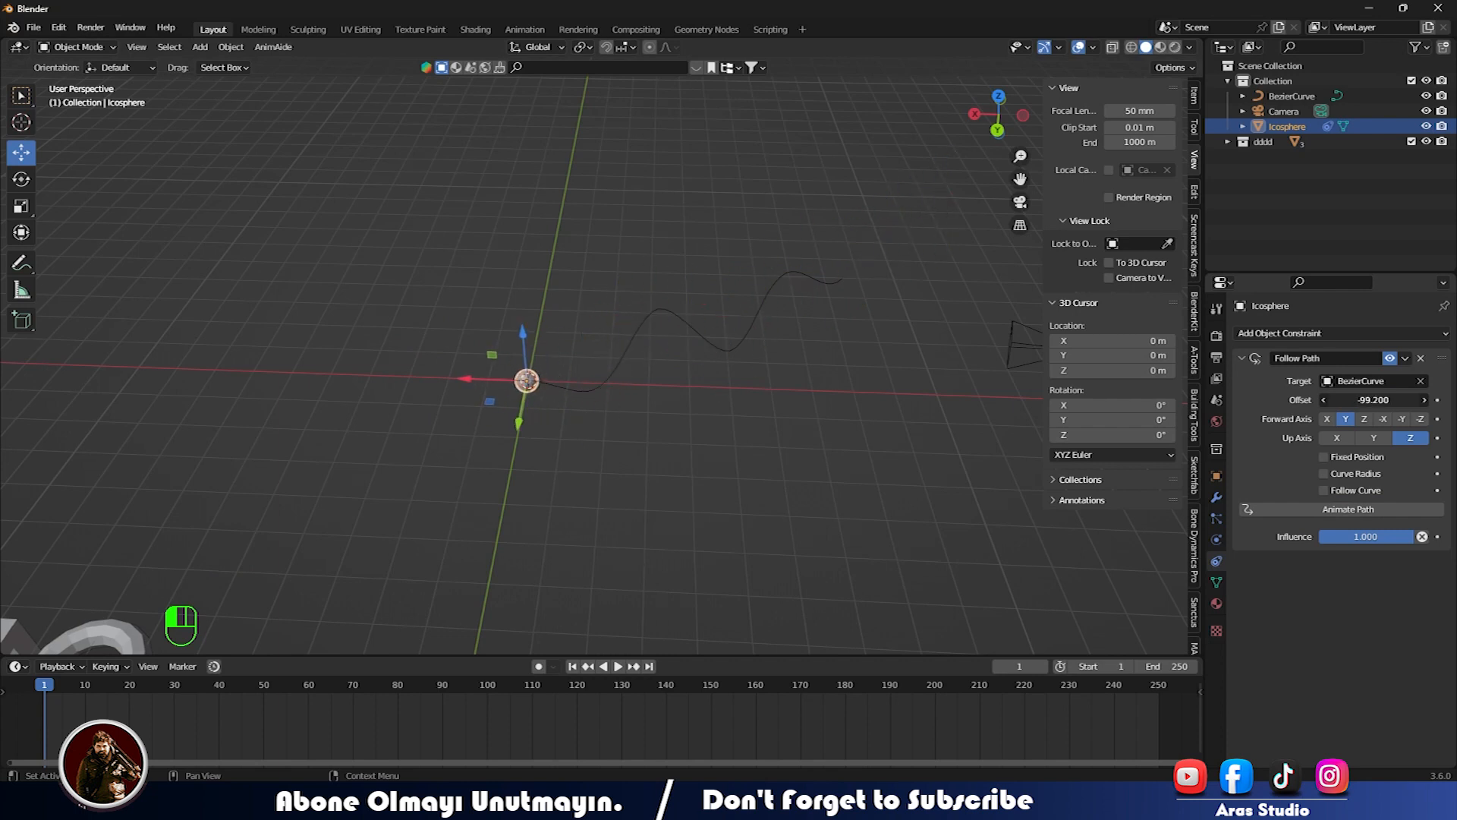
- Add a particle system to the ico sphere that renders as a collection, using dddd as the instance collection
{"action": "left_click", "coordinate": [1217, 519]}
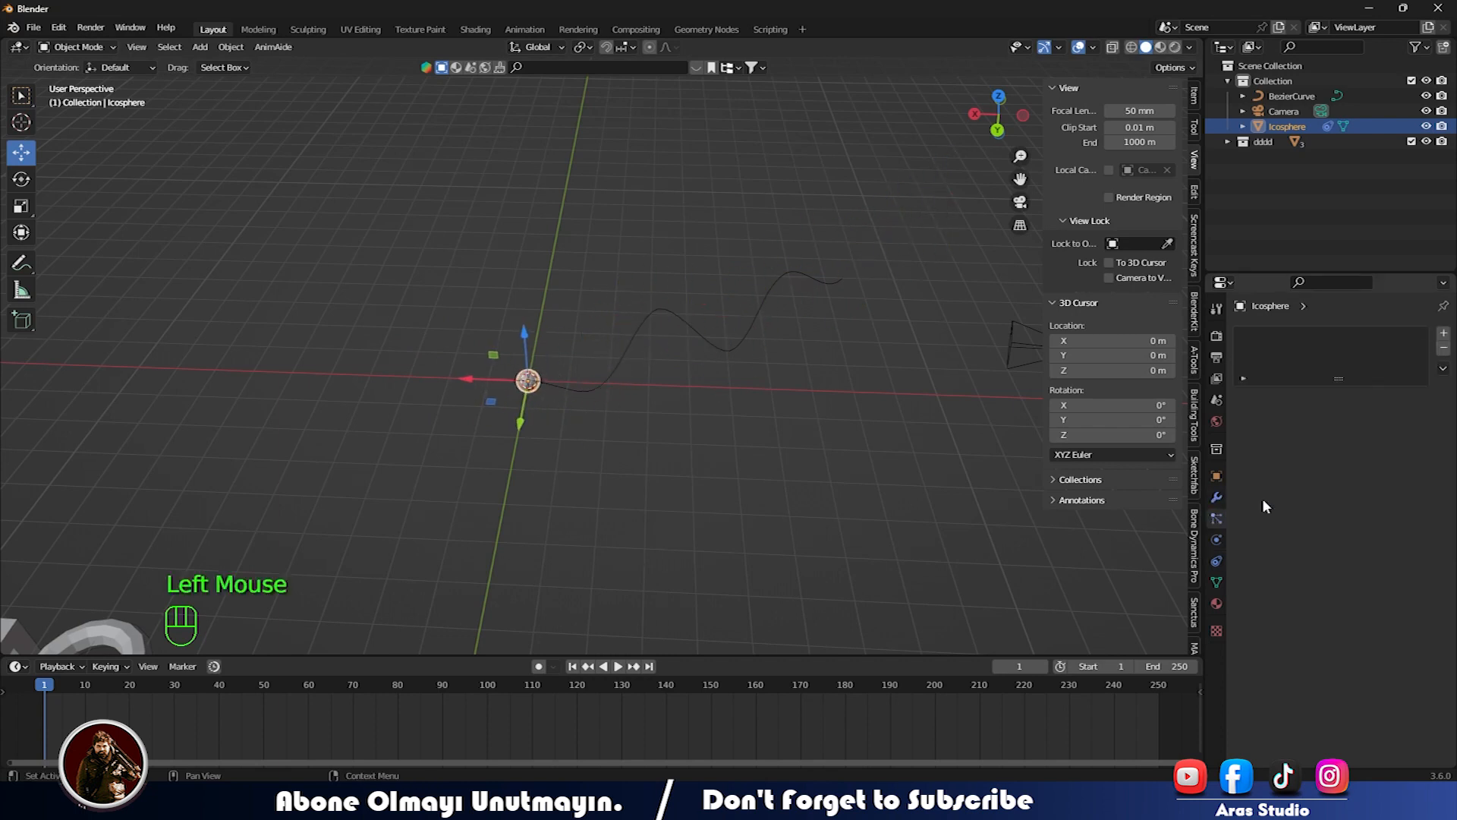
{"action": "left_click", "coordinate": [1443, 337]}
{"action": "scroll", "coordinate": [1327, 575], "scroll_direction": "down", "scroll_amount": 2}
{"action": "left_click", "coordinate": [1244, 612]}
{"action": "scroll", "coordinate": [1343, 596], "scroll_direction": "down", "scroll_amount": 2}
{"action": "left_click", "coordinate": [1386, 514]}
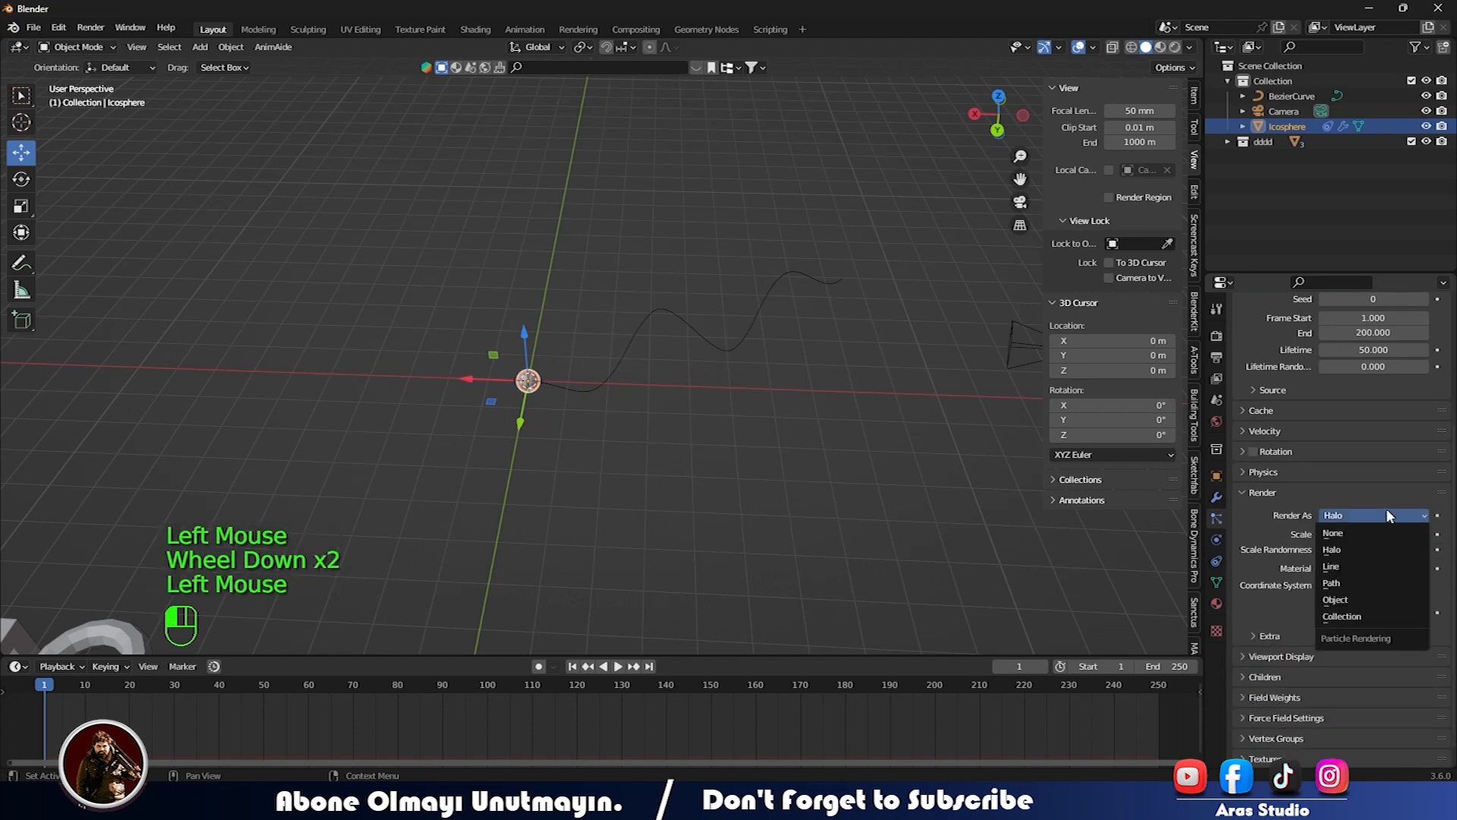
{"action": "left_click", "coordinate": [1362, 611]}
{"action": "left_click", "coordinate": [1329, 627]}
{"action": "left_click", "coordinate": [1306, 486]}
- Play the particle animation from the start, inspect the emitted objects up close, and return to frame 0
{"action": "key", "text": "space"}
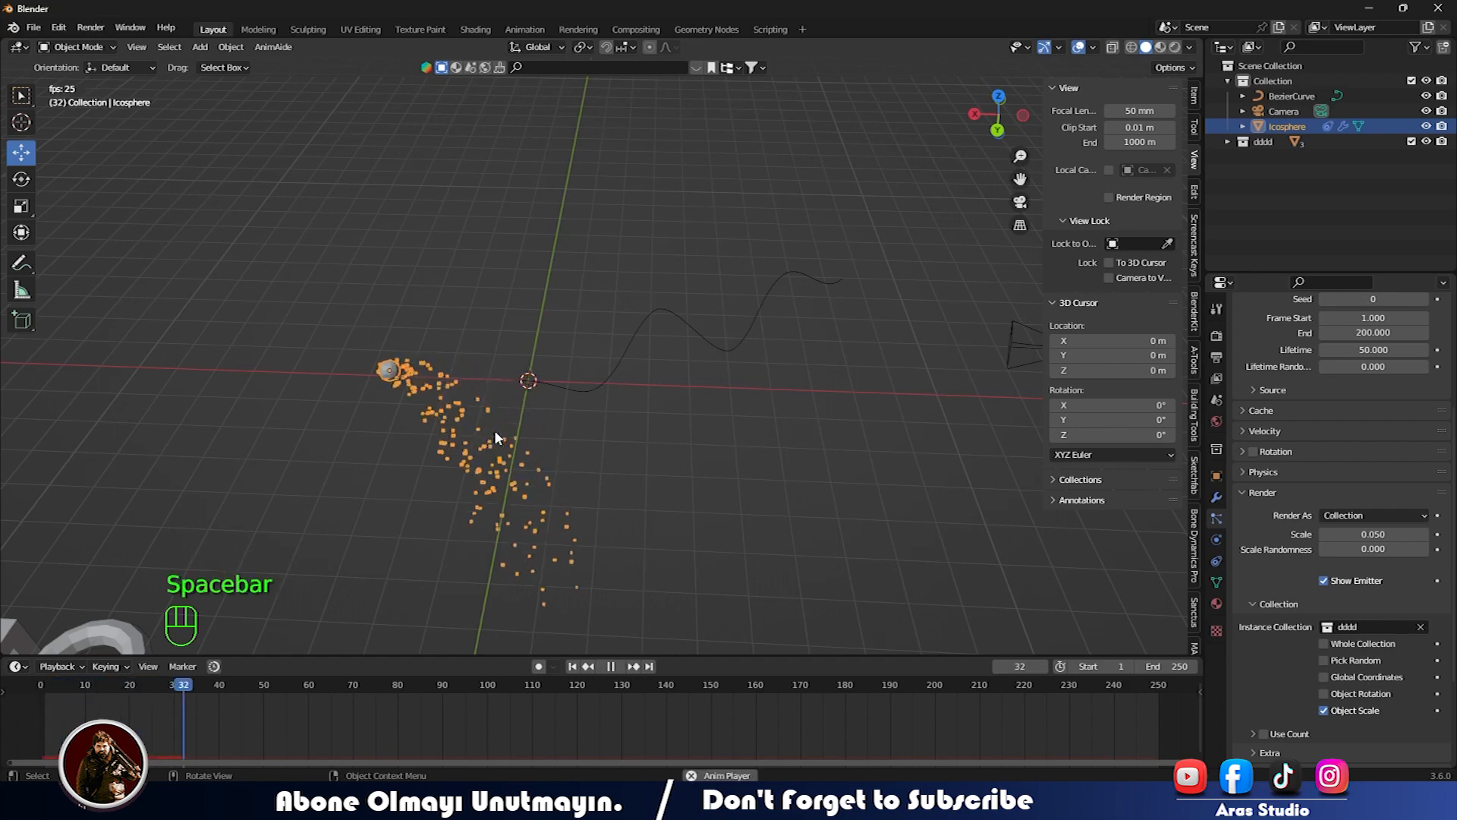
{"action": "key", "text": "space"}
{"action": "left_click_drag", "start_coordinate": [344, 700], "coordinate": [46, 694]}
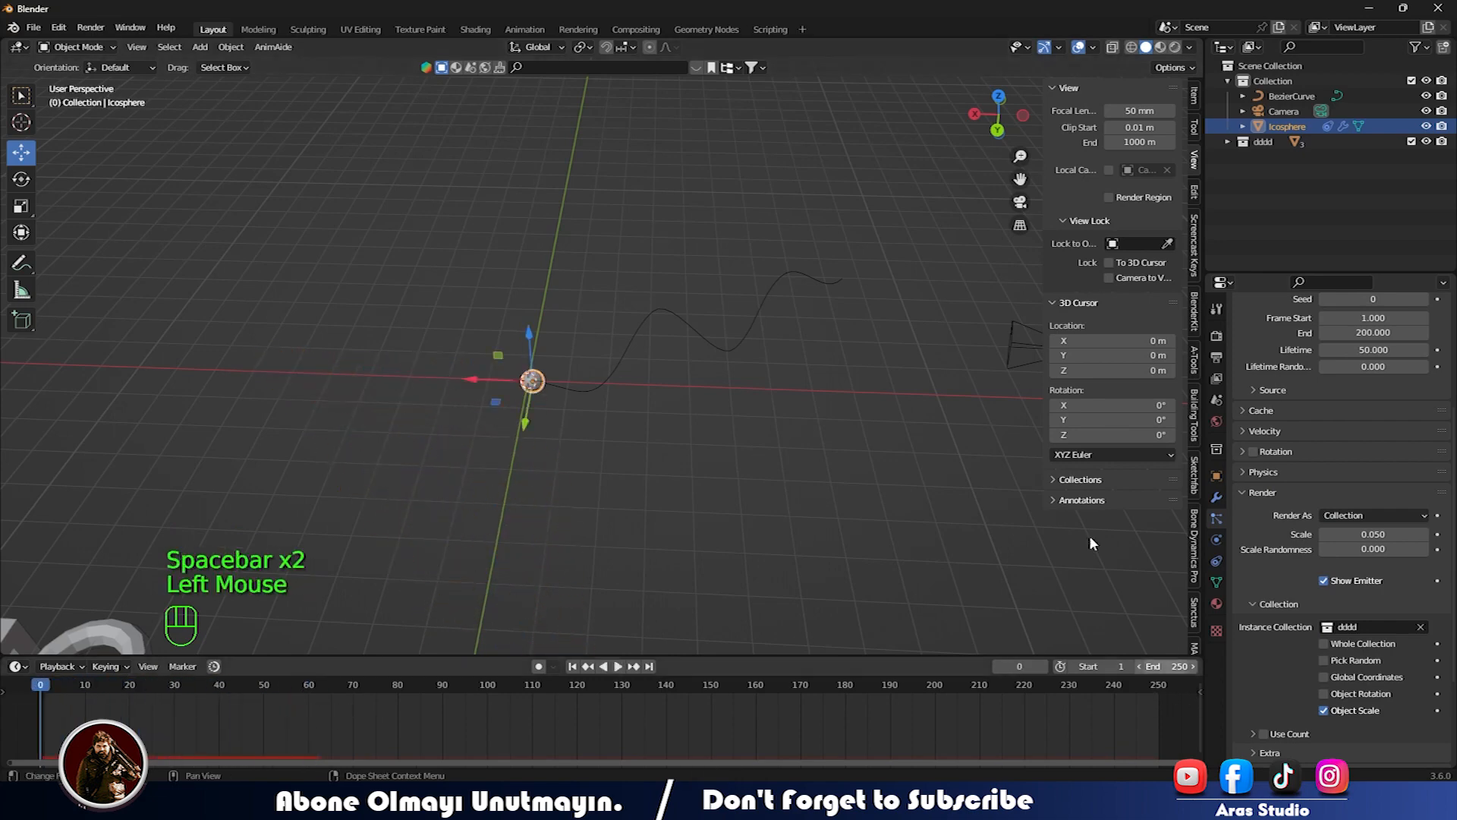
{"action": "scroll", "coordinate": [618, 486], "scroll_direction": "up", "scroll_amount": 5}
{"action": "key", "text": "space"}
{"action": "key", "text": "space"}
{"action": "scroll", "coordinate": [586, 496], "scroll_direction": "down", "scroll_amount": 2}
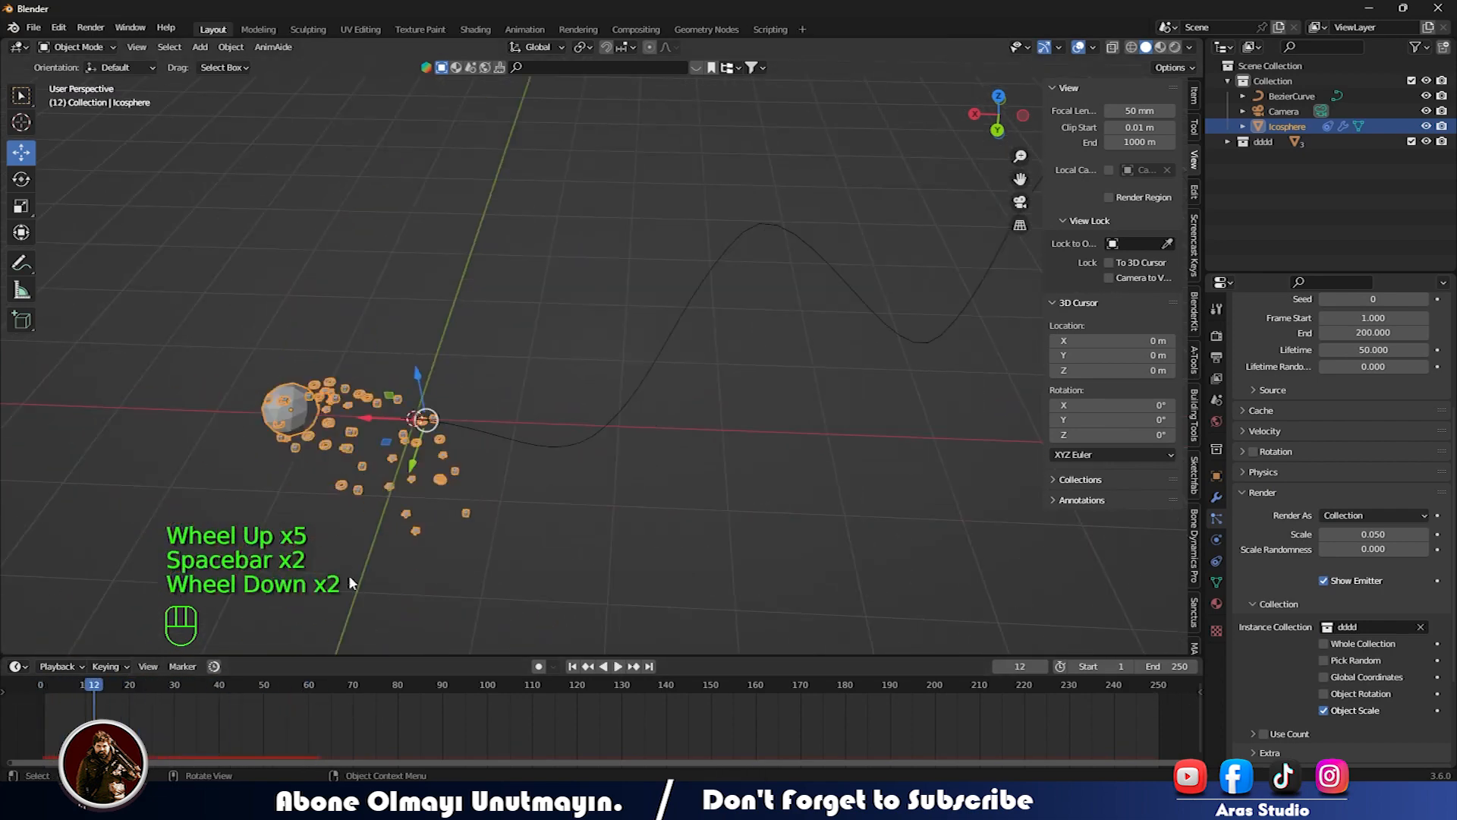
{"action": "left_click_drag", "start_coordinate": [82, 708], "coordinate": [40, 702]}
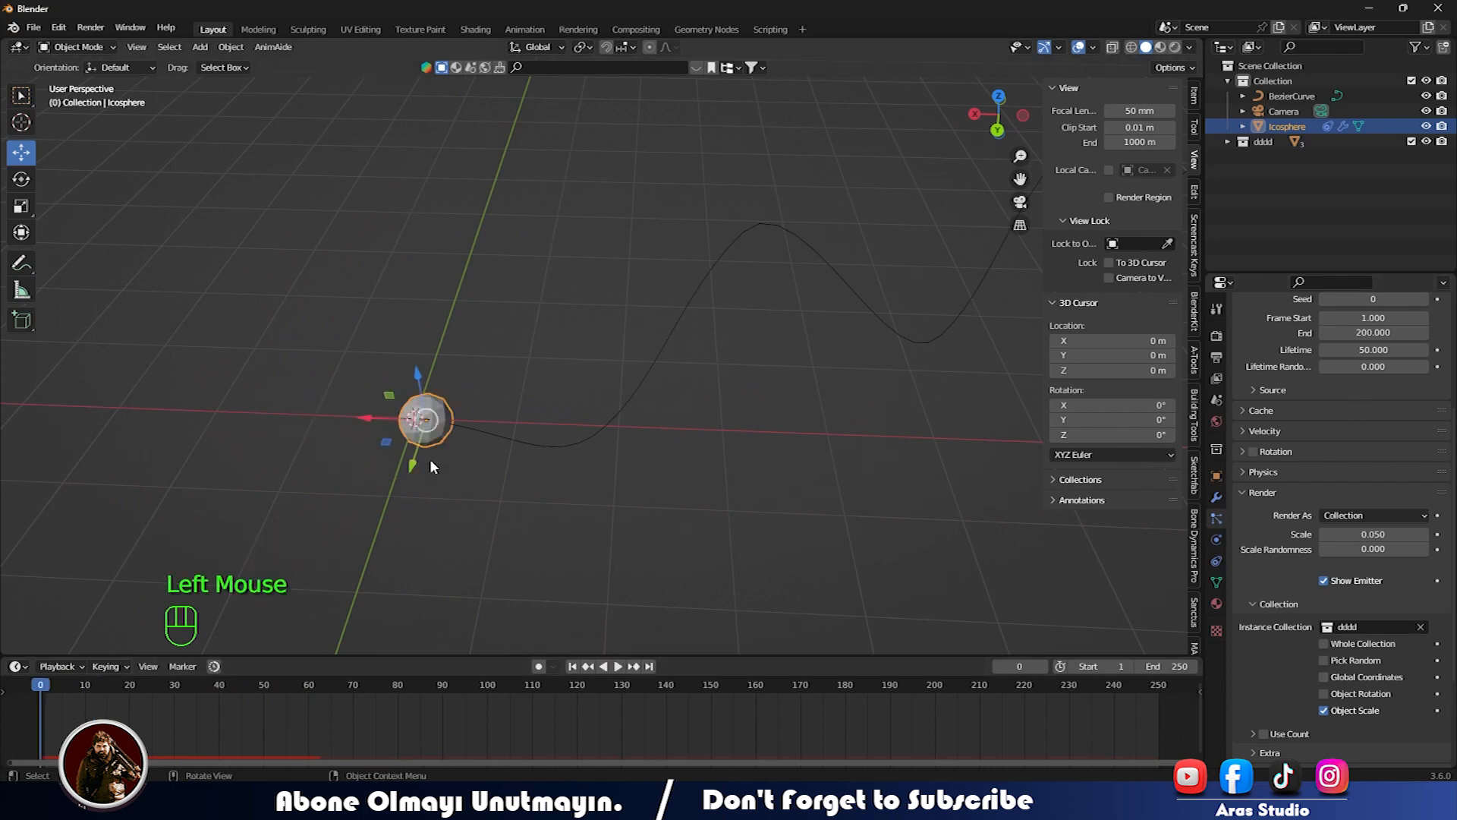
- Try the sphere's Follow Path constraint with Fixed Position and with Curve Radius, playing the animation for each and returning to frame 0
{"action": "left_click", "coordinate": [452, 426]}
{"action": "left_click", "coordinate": [438, 425]}
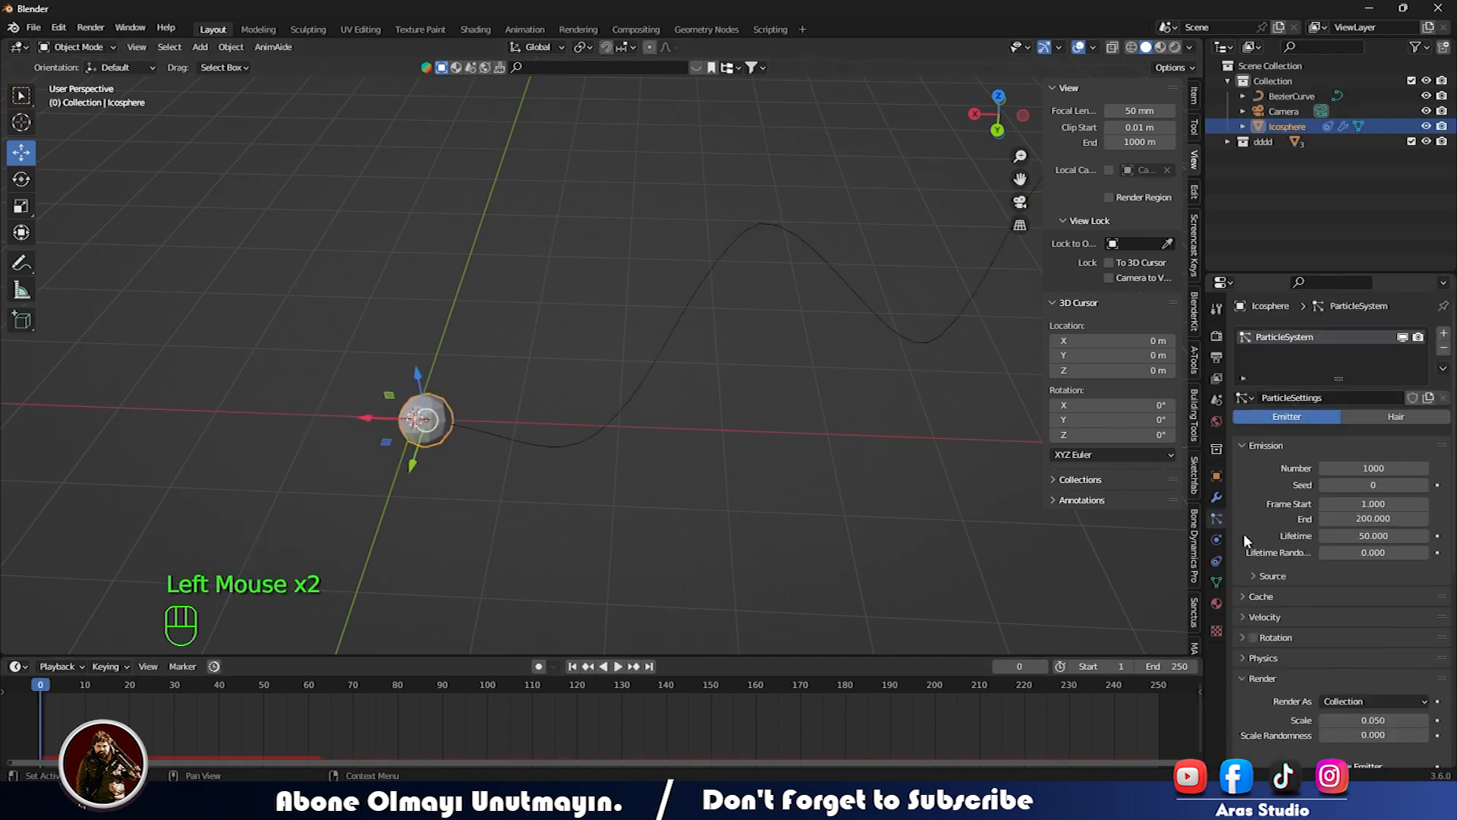
{"action": "left_click", "coordinate": [1218, 583]}
{"action": "left_click", "coordinate": [1216, 540]}
{"action": "left_click", "coordinate": [1215, 561]}
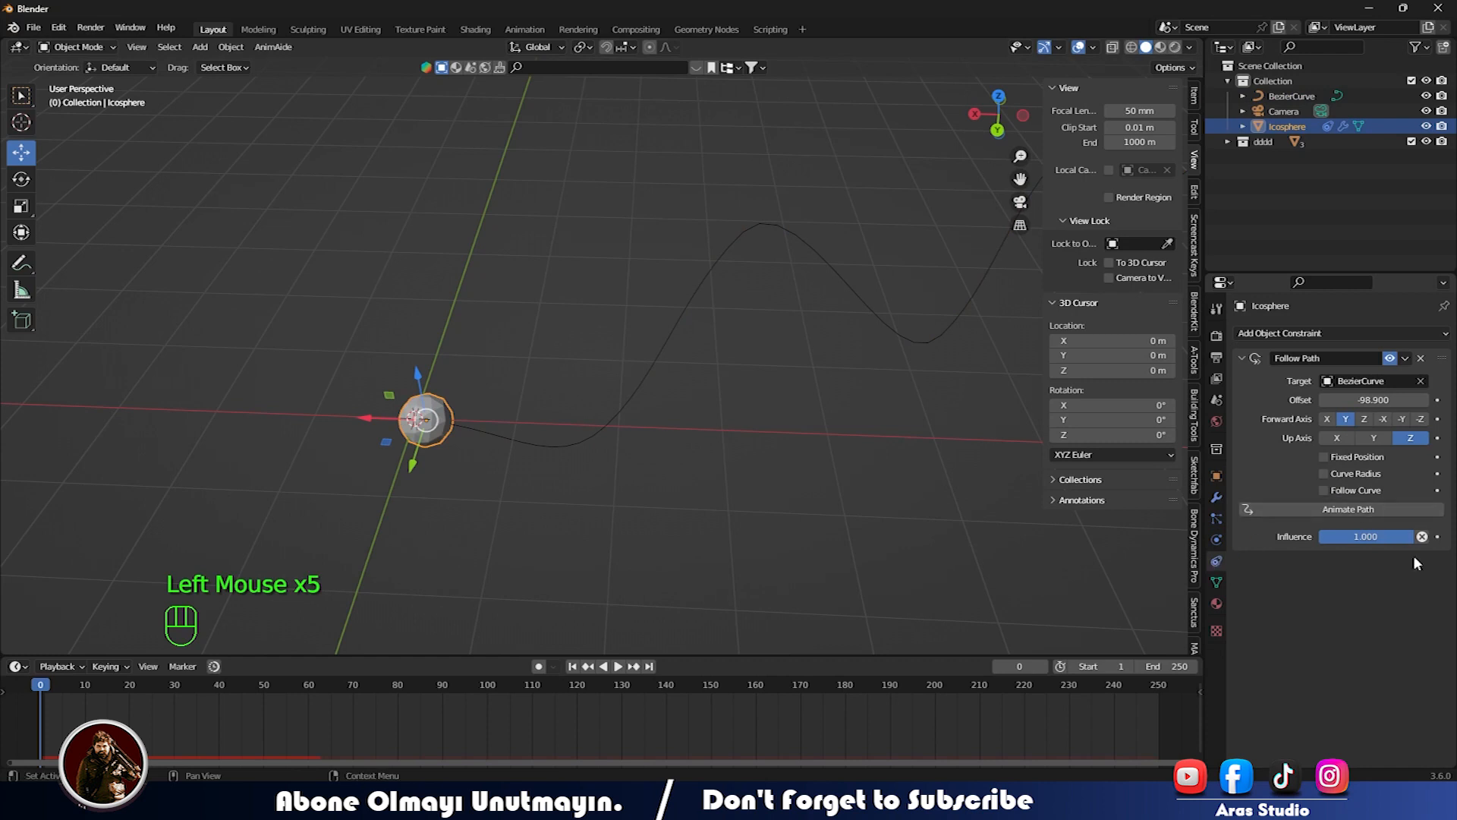
{"action": "left_click", "coordinate": [1324, 457]}
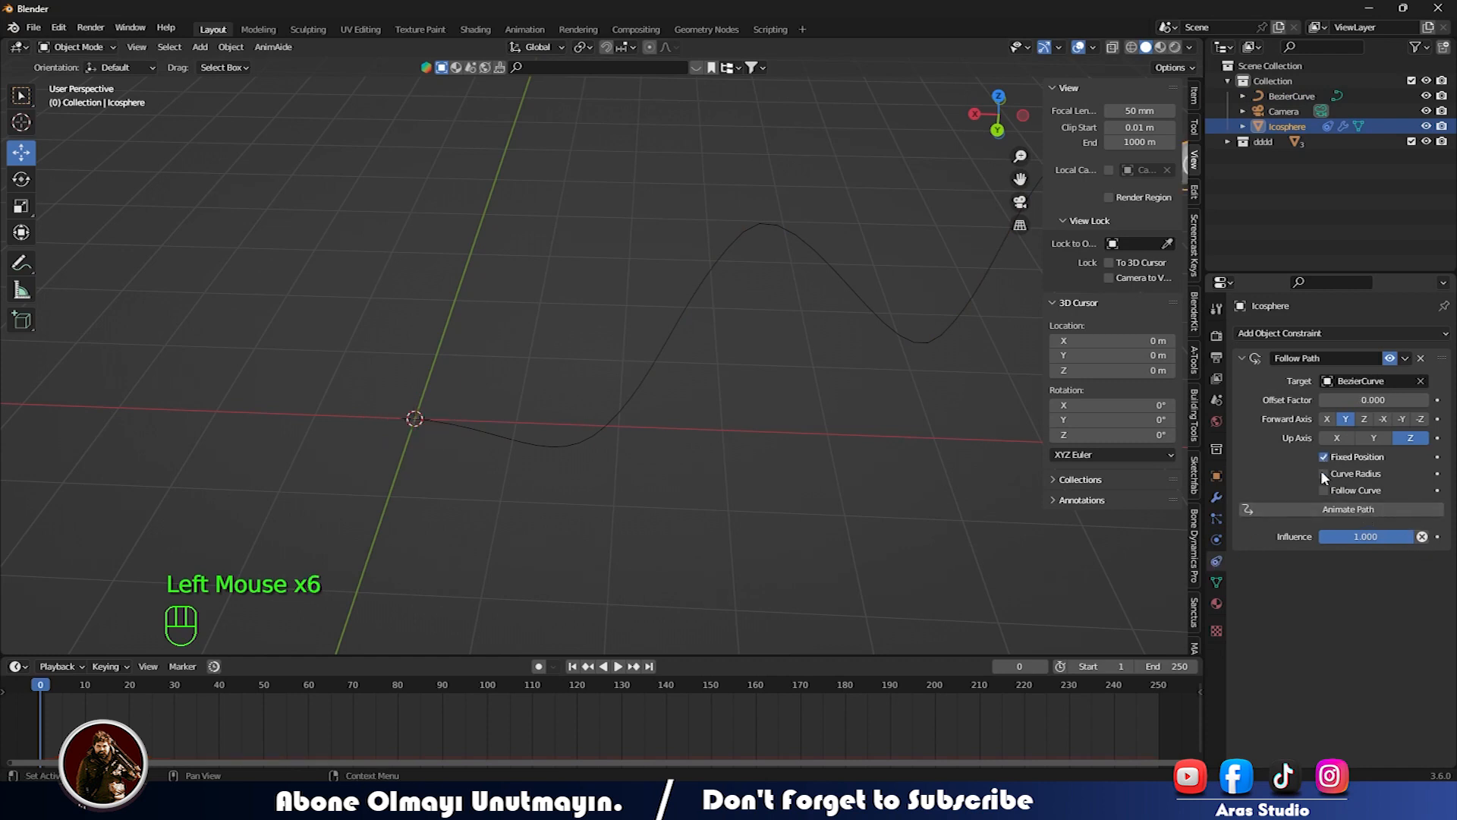
{"action": "key", "text": "space"}
{"action": "key", "text": "space"}
{"action": "left_click", "coordinate": [1325, 457]}
{"action": "left_click", "coordinate": [1324, 474]}
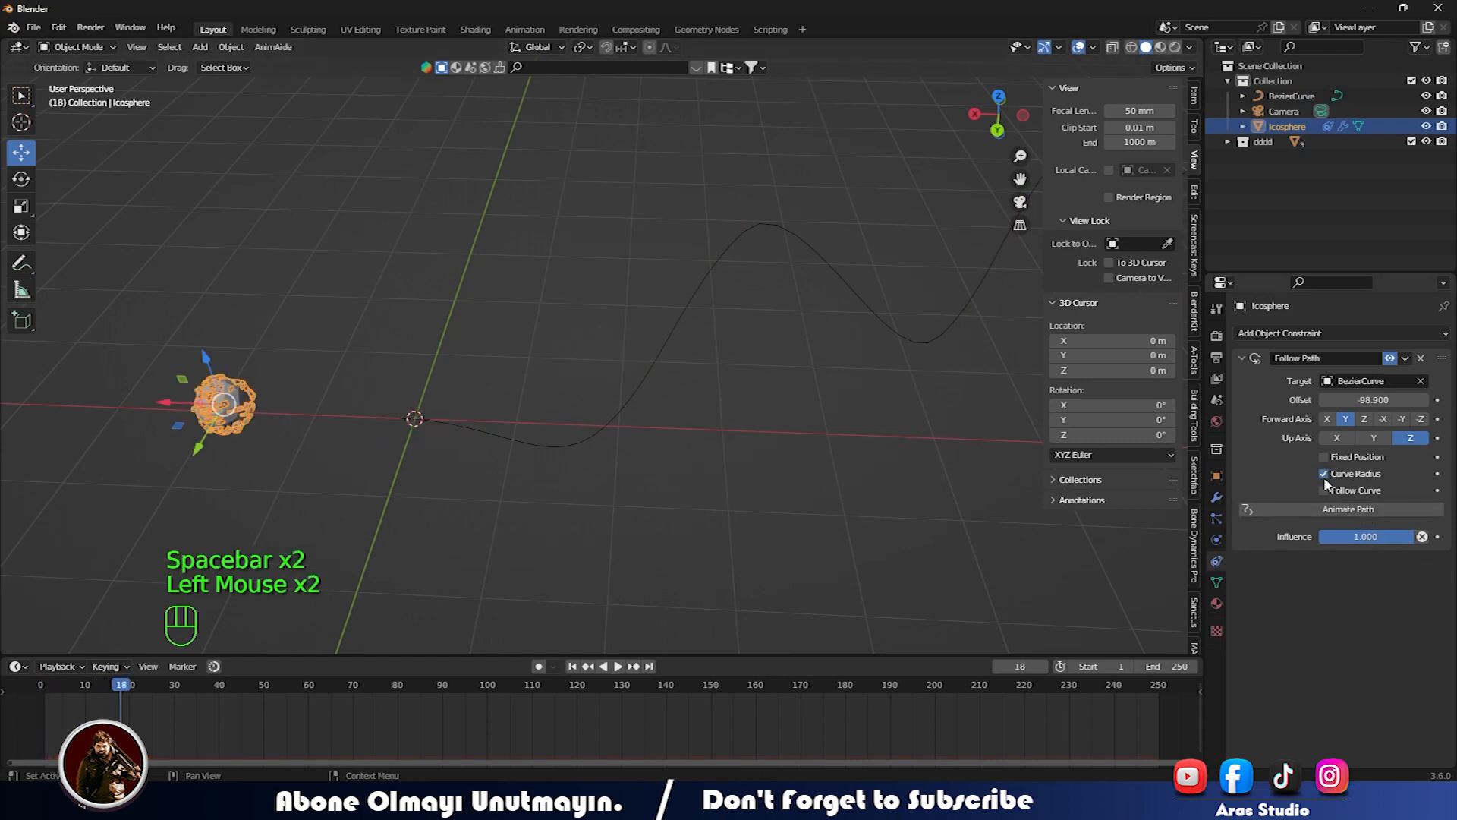
{"action": "key", "text": "space"}
{"action": "key", "text": "space"}
{"action": "left_click_drag", "start_coordinate": [202, 690], "coordinate": [40, 687]}
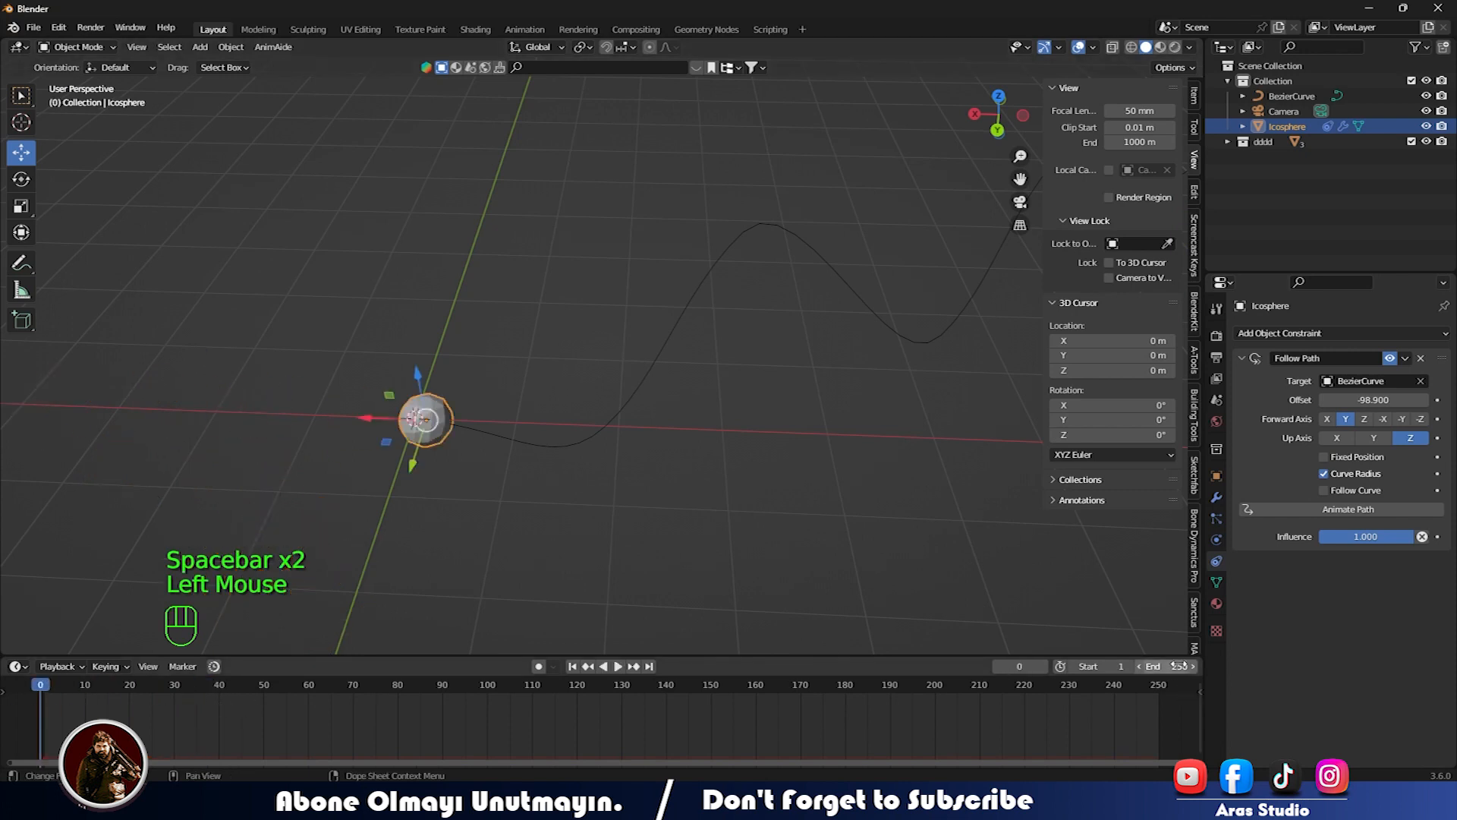
- Replace the sphere's Follow Path constraint with a fresh one targeting BezierCurve at the default offset
{"action": "left_click", "coordinate": [1420, 358]}
{"action": "left_click_drag", "start_coordinate": [1386, 338], "coordinate": [1423, 446]}
{"action": "left_click", "coordinate": [1421, 380]}
{"action": "left_click", "coordinate": [721, 261]}
{"action": "scroll", "coordinate": [785, 431], "scroll_direction": "down", "scroll_amount": 3}
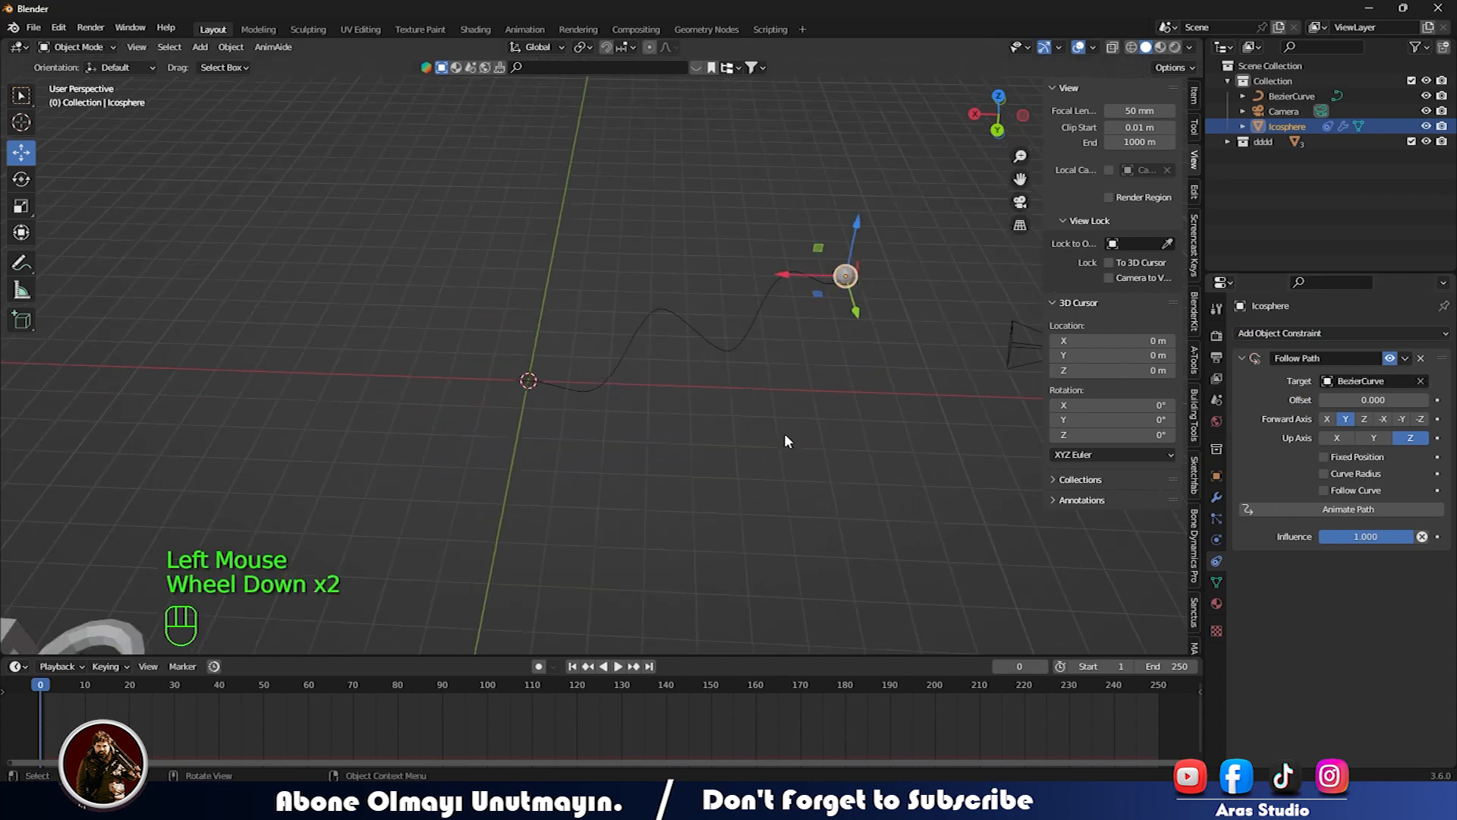
- Play the animation to check the sphere's travel along the curve and return to frame 0
{"action": "key", "text": "space"}
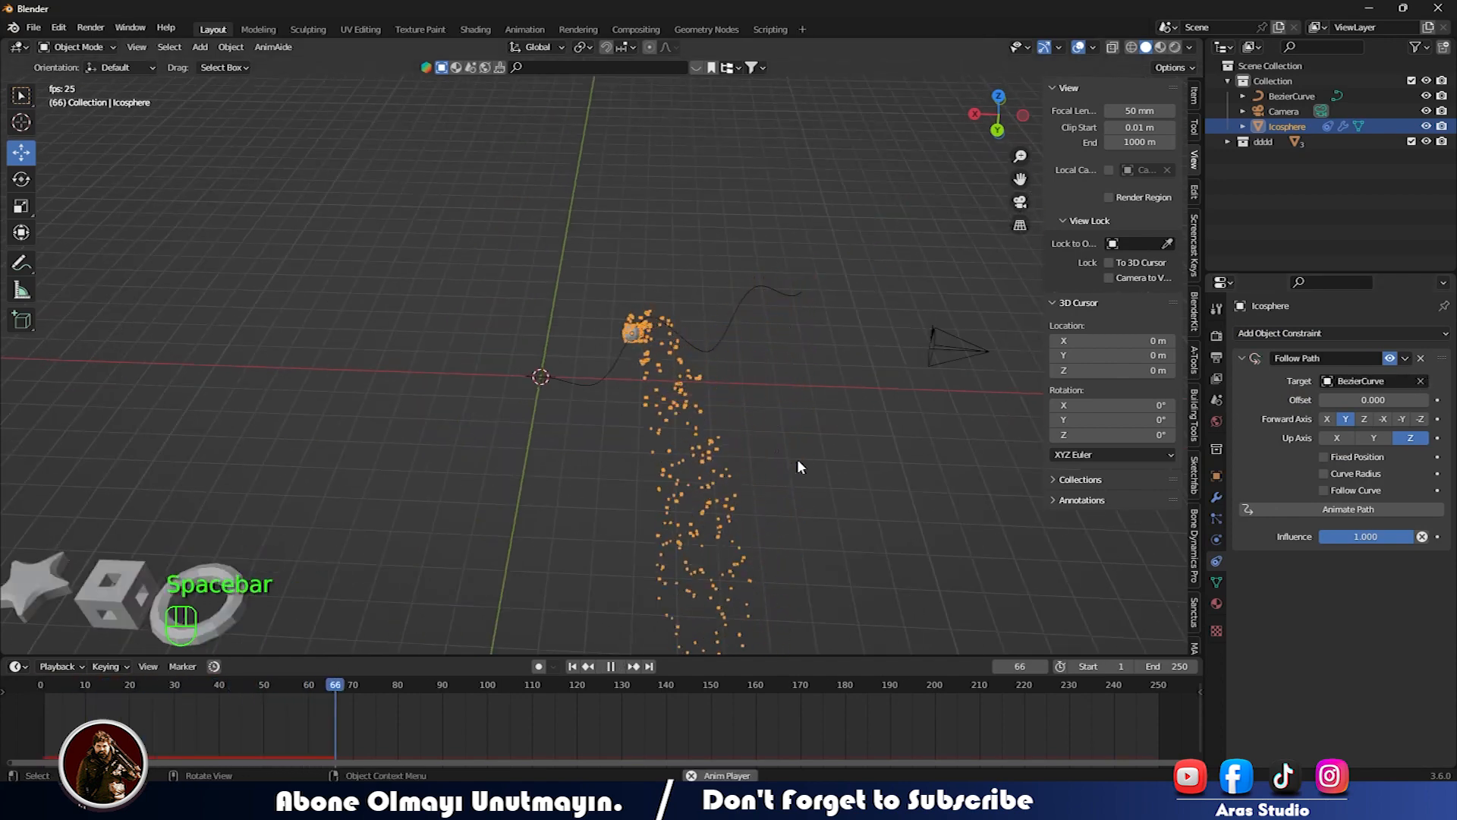
{"action": "key", "text": "space"}
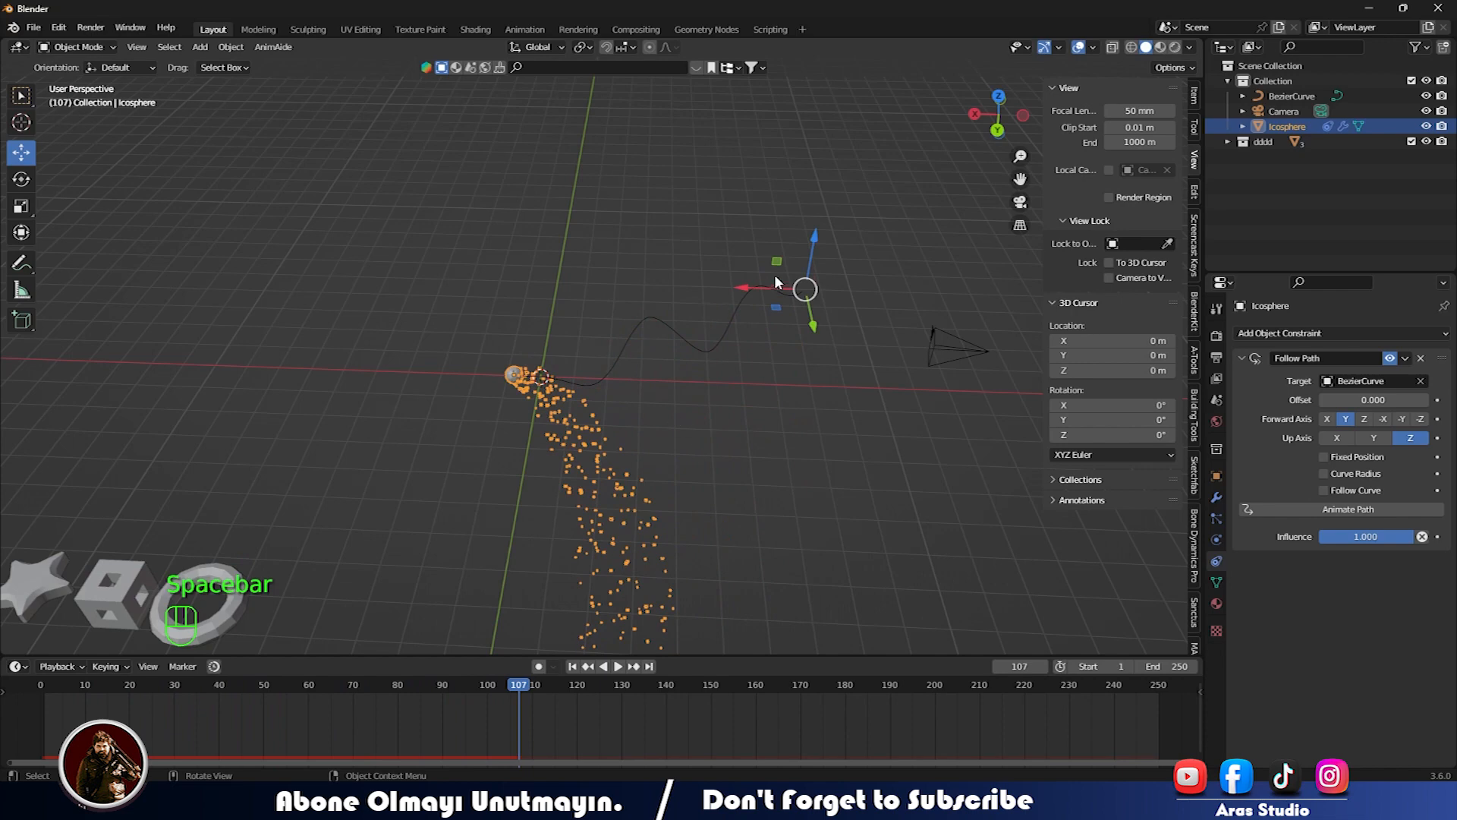
{"action": "left_click_drag", "start_coordinate": [412, 685], "coordinate": [40, 684]}
- Select the camera and align it to a view that looks along the curve from its starting end
{"action": "middle_click_drag", "start_coordinate": [1103, 538], "coordinate": [899, 413]}
{"action": "scroll", "coordinate": [785, 341], "scroll_direction": "up", "scroll_amount": 3}
{"action": "scroll", "coordinate": [784, 342], "scroll_direction": "down", "scroll_amount": 1, "text": "shift"}
{"action": "scroll", "coordinate": [674, 348], "scroll_direction": "up", "scroll_amount": 1}
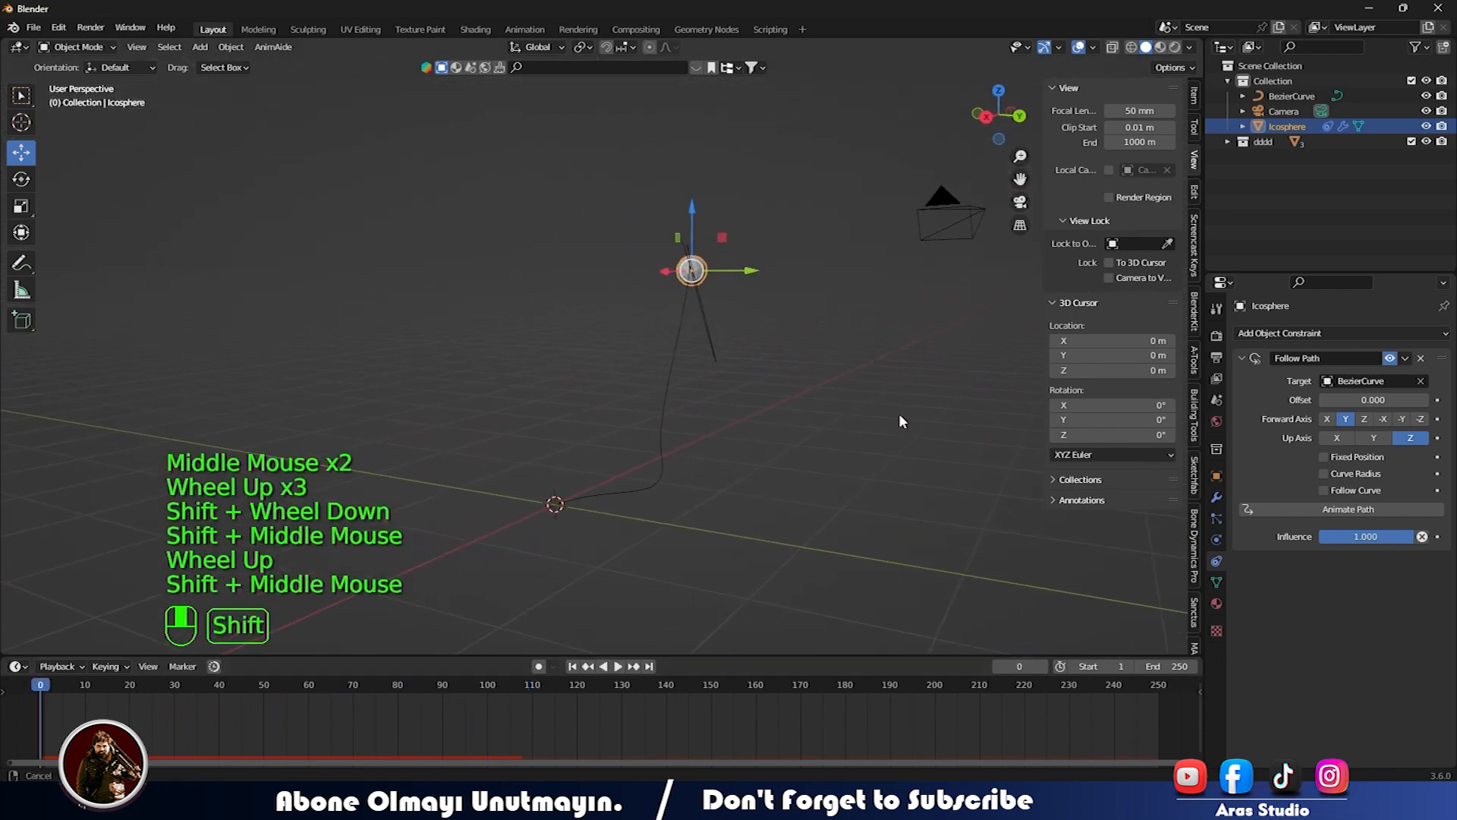
{"action": "left_click", "coordinate": [956, 231]}
{"action": "middle_click_drag", "start_coordinate": [859, 325], "coordinate": [872, 331], "text": "shift"}
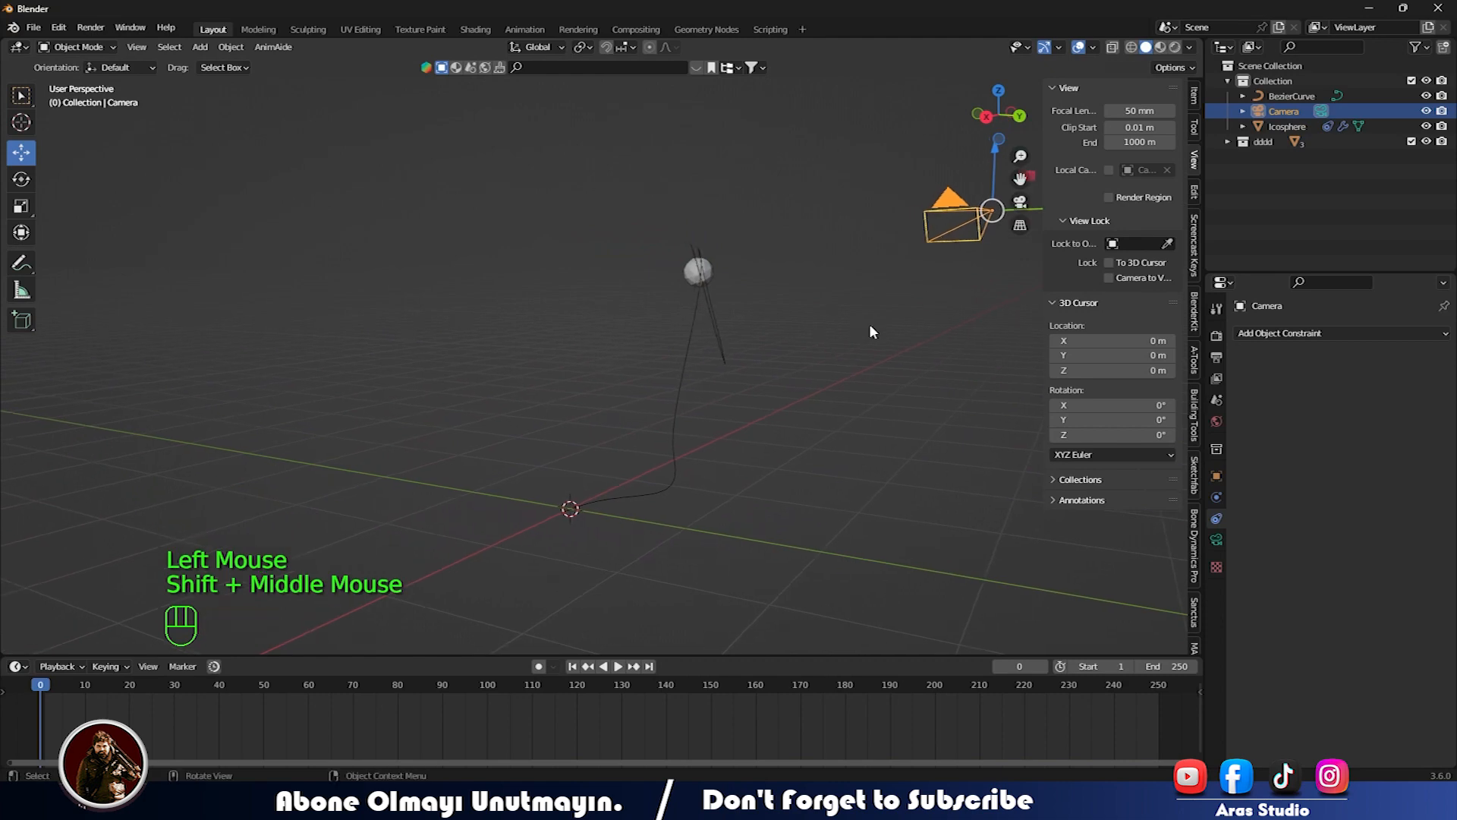
{"action": "key", "text": "ctrl+alt+KP_0"}
{"action": "middle_click_drag", "start_coordinate": [745, 364], "coordinate": [714, 418]}
{"action": "middle_click_drag", "start_coordinate": [714, 417], "coordinate": [721, 372]}
{"action": "middle_click_drag", "start_coordinate": [721, 372], "coordinate": [712, 322], "text": "shift"}
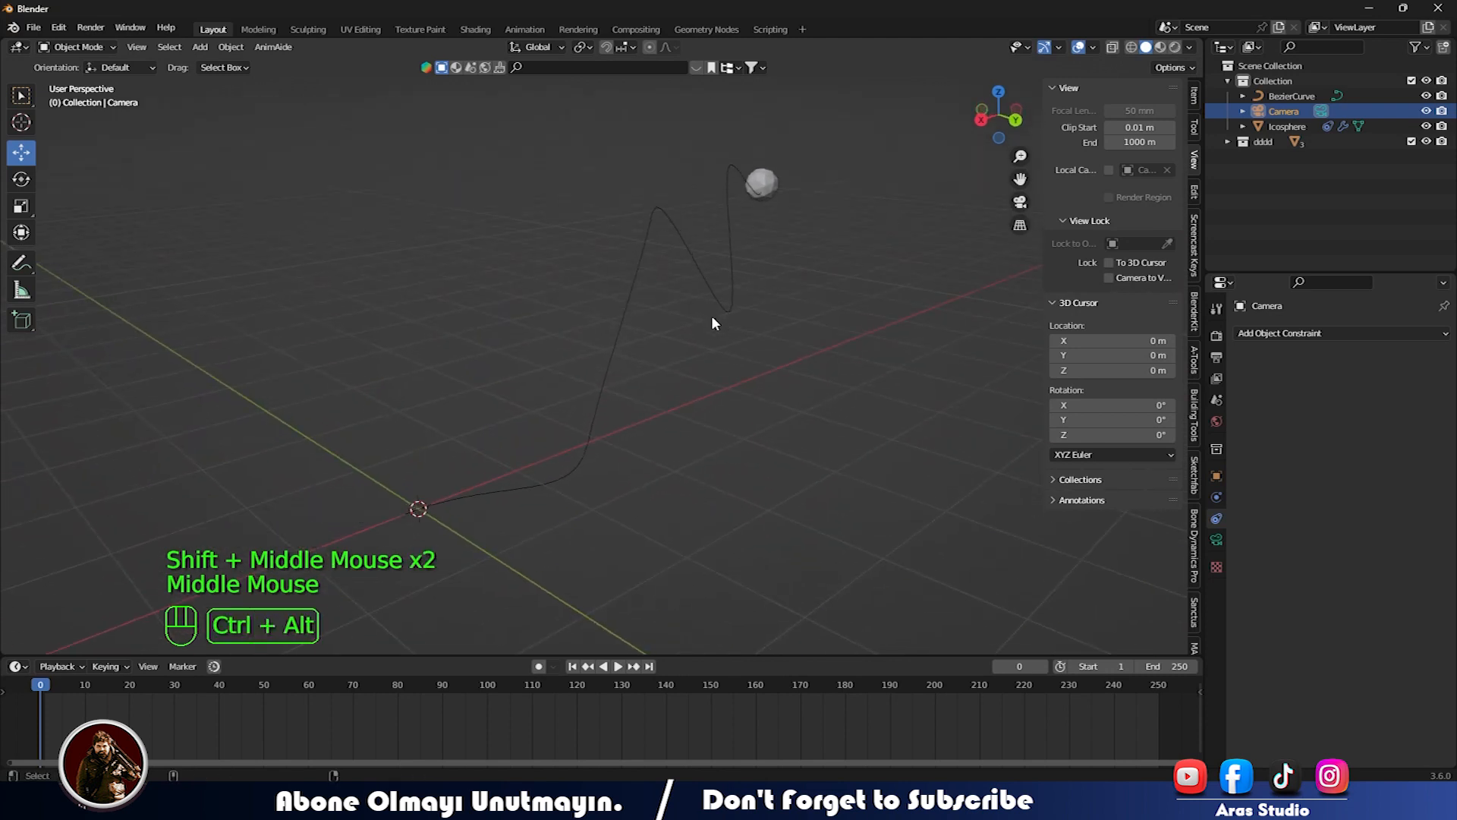
{"action": "key", "text": "ctrl+alt+KP_0"}
- Preview the animation through the camera, lock the camera to the view and reframe it around the whole curve
{"action": "key", "text": "space"}
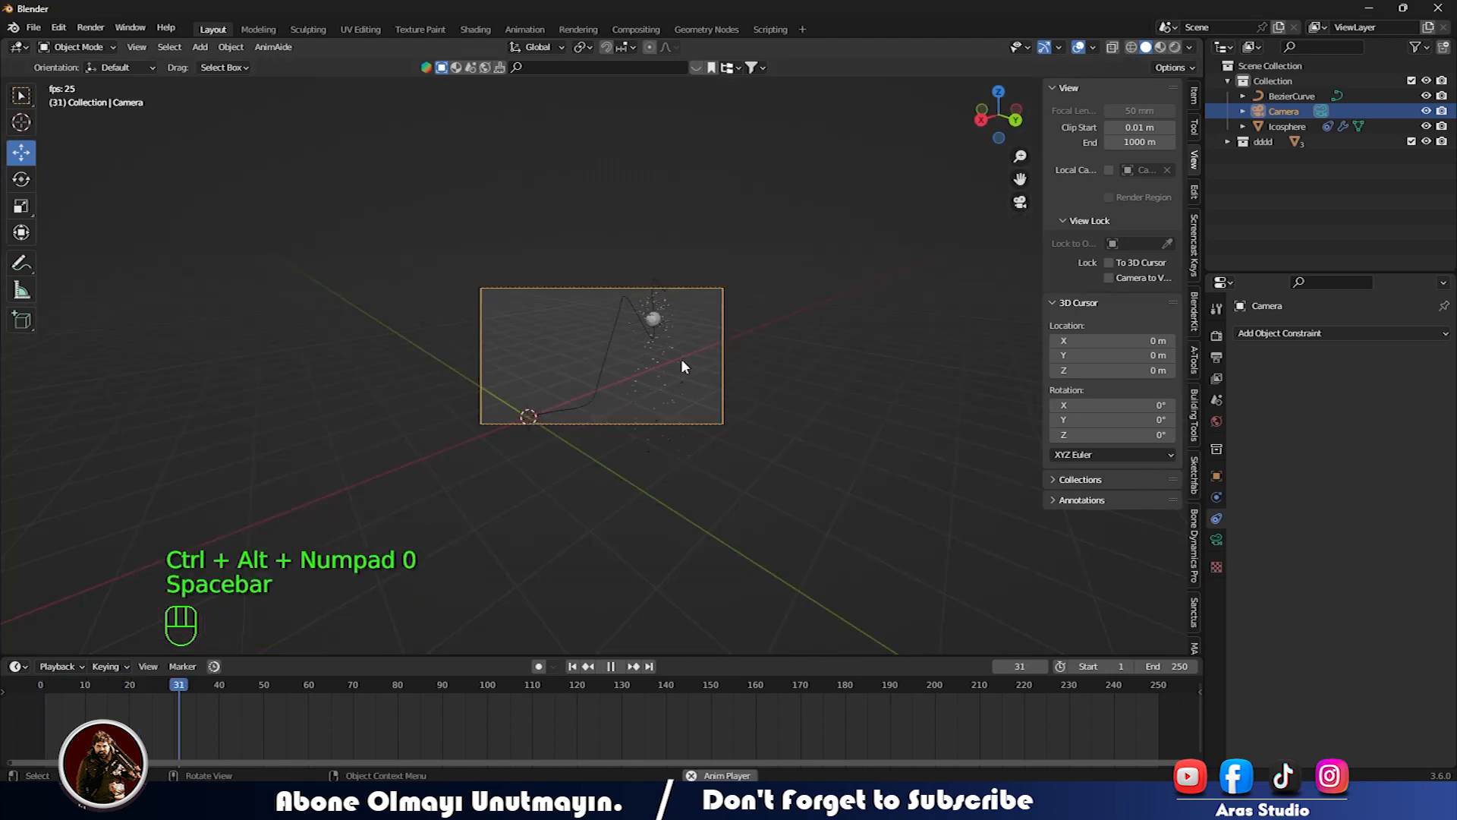
{"action": "key", "text": "space"}
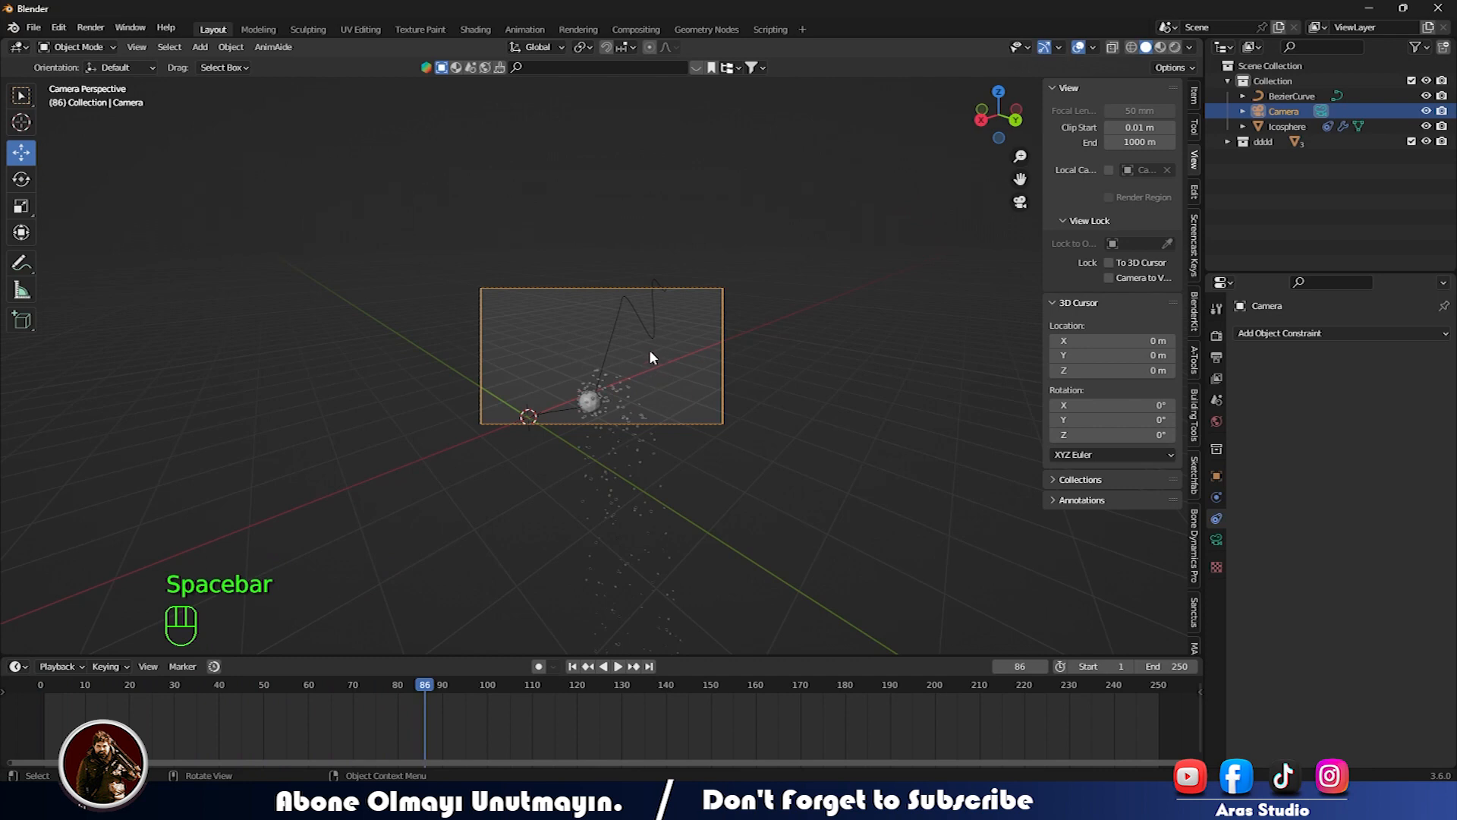
{"action": "left_click", "coordinate": [1109, 278]}
{"action": "scroll", "coordinate": [649, 375], "scroll_direction": "down", "scroll_amount": 2}
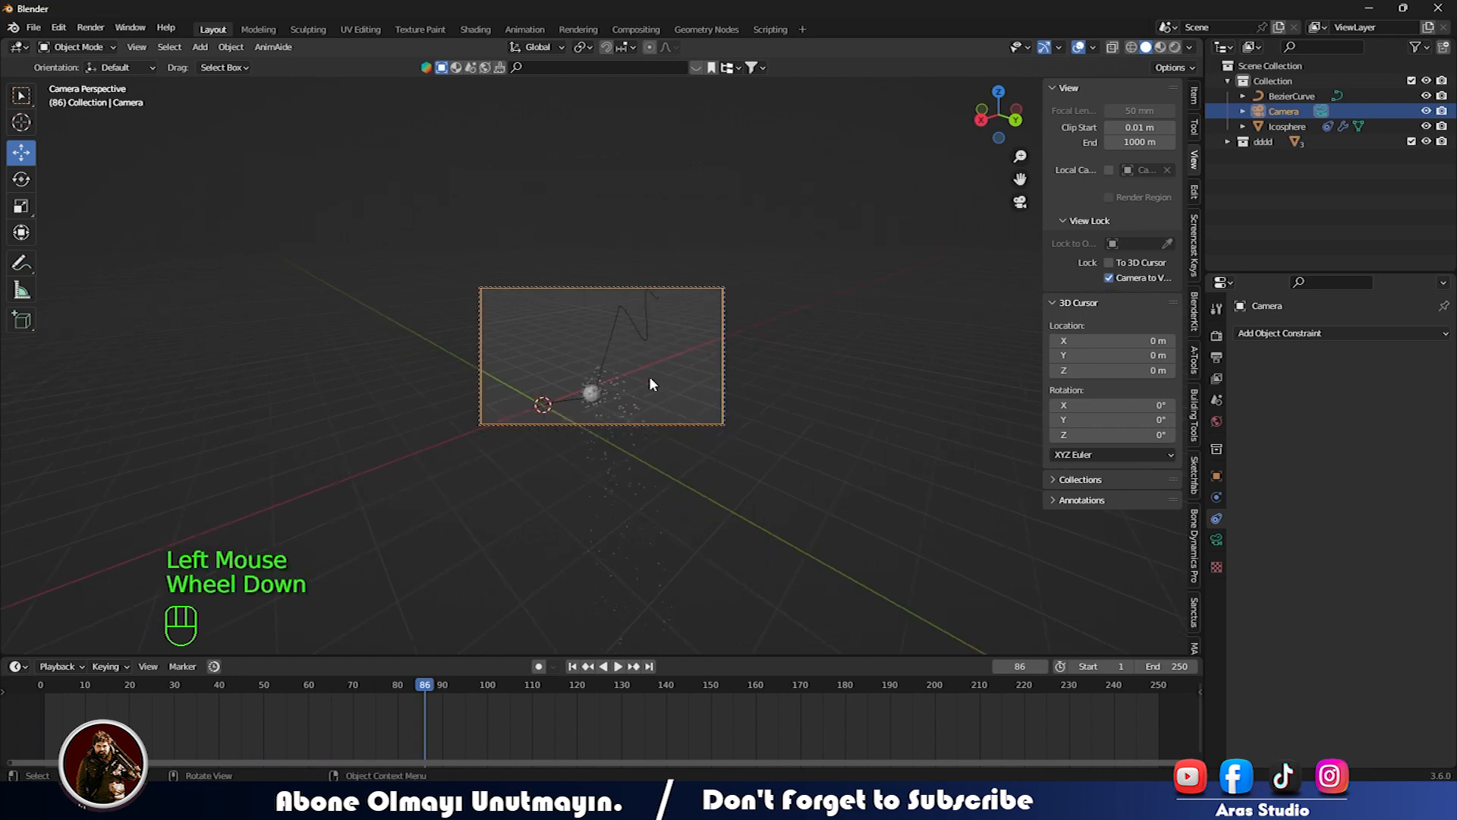
{"action": "middle_click_drag", "start_coordinate": [651, 375], "coordinate": [636, 343], "text": "shift"}
{"action": "scroll", "coordinate": [630, 346], "scroll_direction": "up", "scroll_amount": 1}
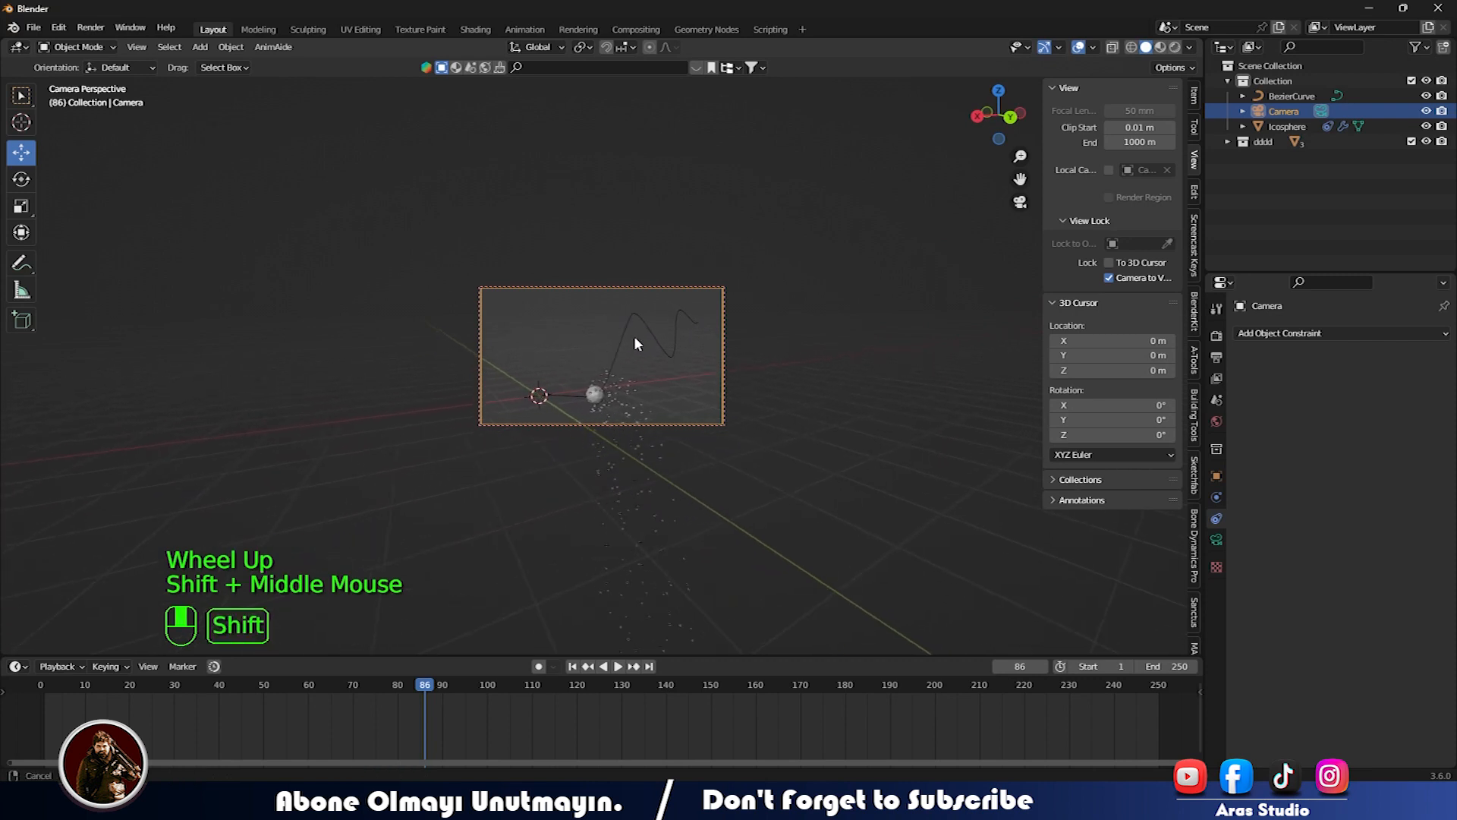
- Play the animation from frame 0 in the new framing, return to frame 0 and unlock the camera from the view
{"action": "left_click_drag", "start_coordinate": [426, 687], "coordinate": [40, 687]}
{"action": "key", "text": "space"}
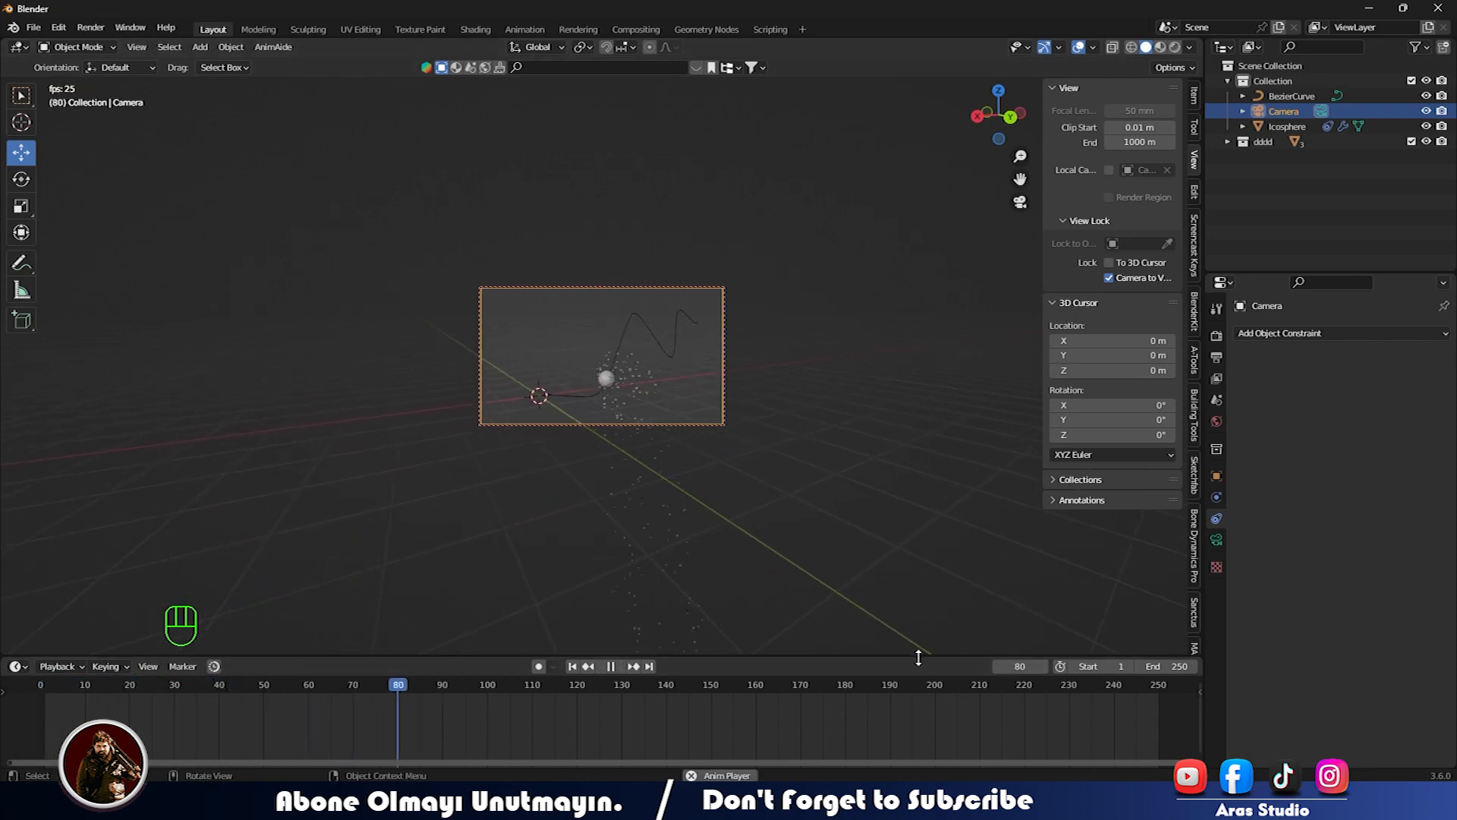
{"action": "key", "text": "space"}
{"action": "left_click_drag", "start_coordinate": [526, 687], "coordinate": [40, 685]}
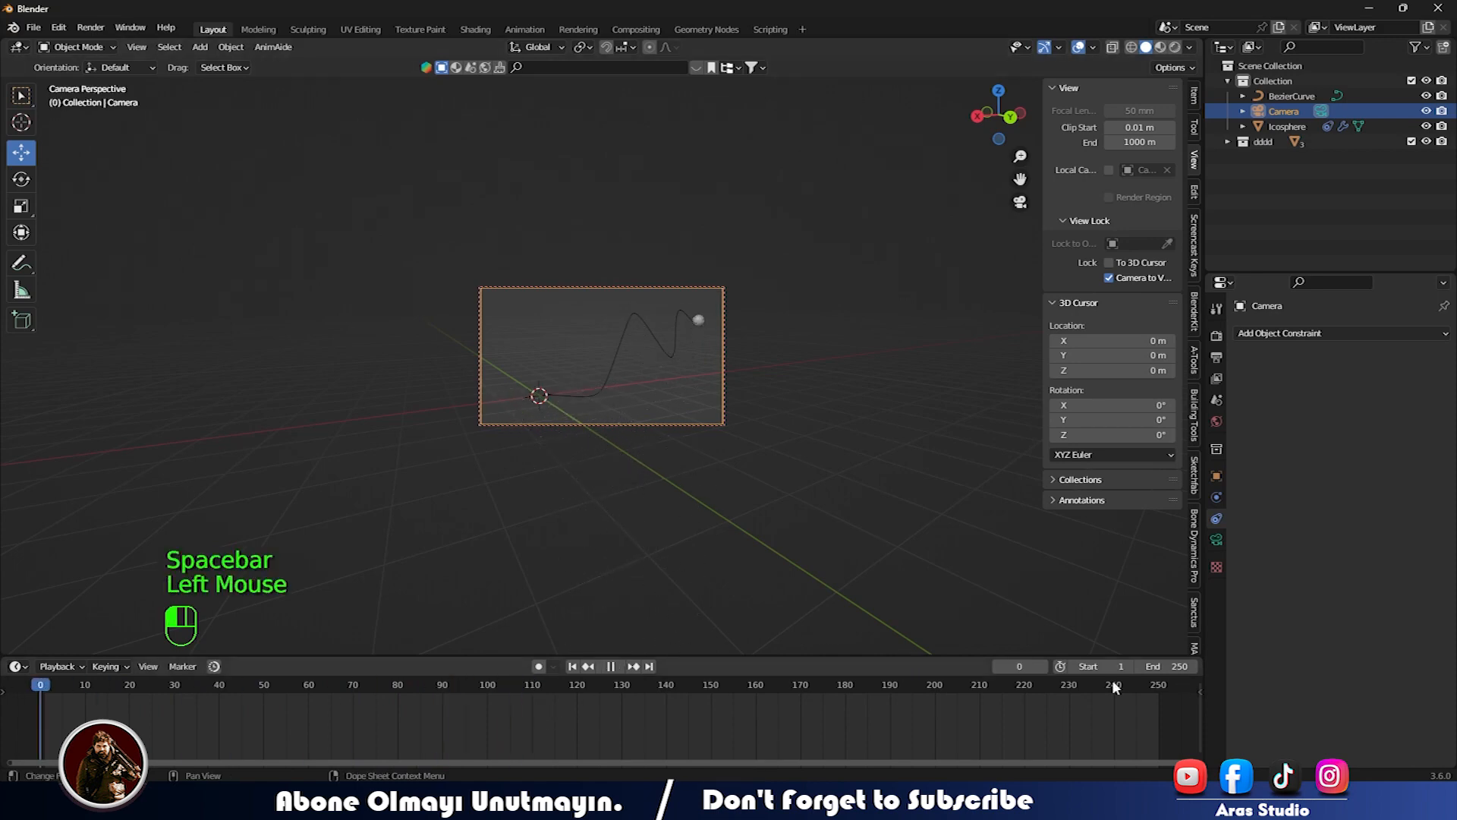
{"action": "left_click", "coordinate": [1110, 277]}
- Enable Object Rotation for the collection instances in the ico sphere's particle system
{"action": "middle_click_drag", "start_coordinate": [721, 356], "coordinate": [615, 431]}
{"action": "scroll", "coordinate": [683, 425], "scroll_direction": "up", "scroll_amount": 1}
{"action": "middle_click_drag", "start_coordinate": [836, 413], "coordinate": [471, 354], "text": "shift"}
{"action": "left_click", "coordinate": [627, 167]}
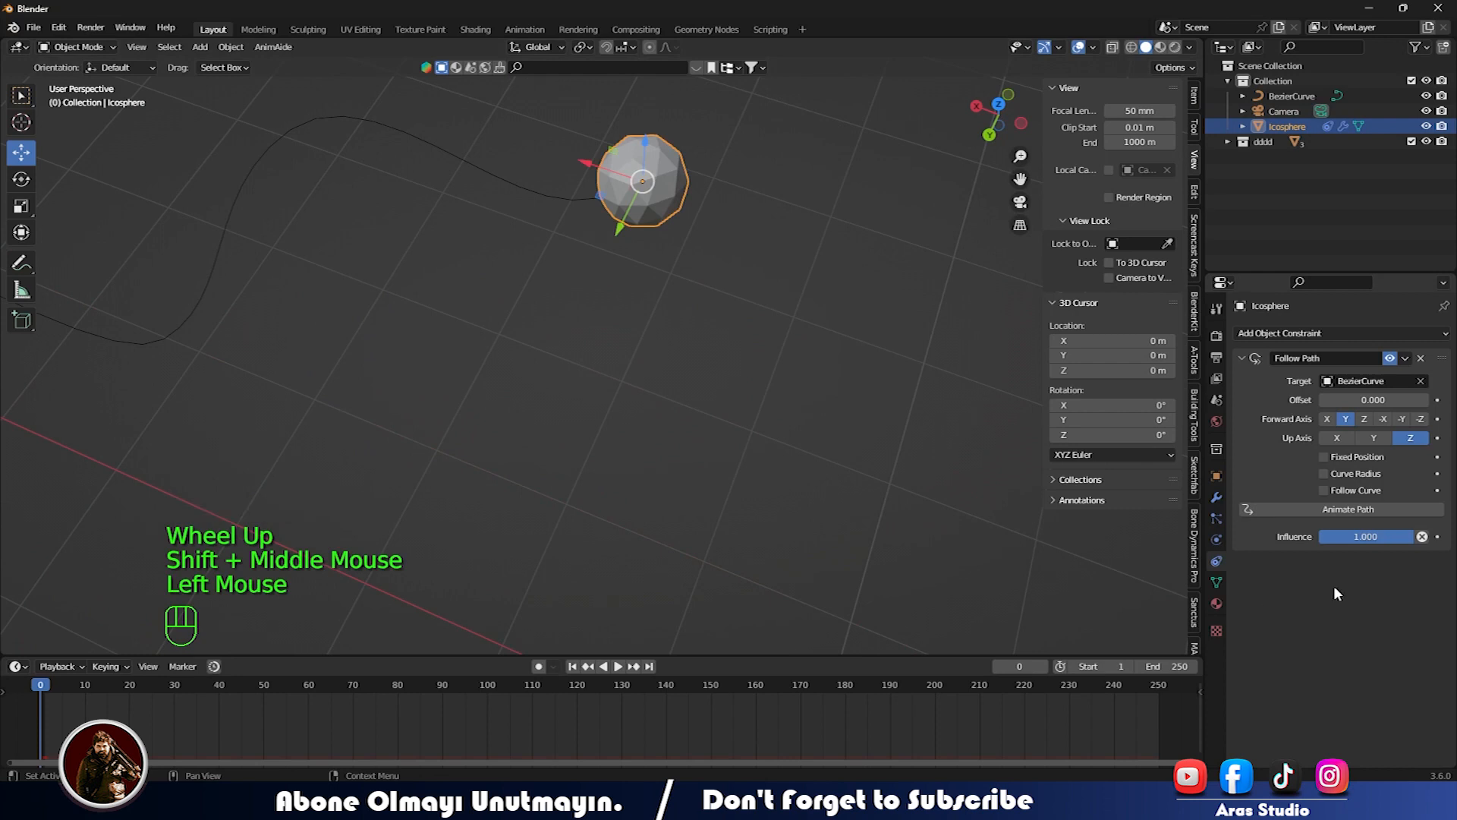
{"action": "left_click", "coordinate": [1217, 519]}
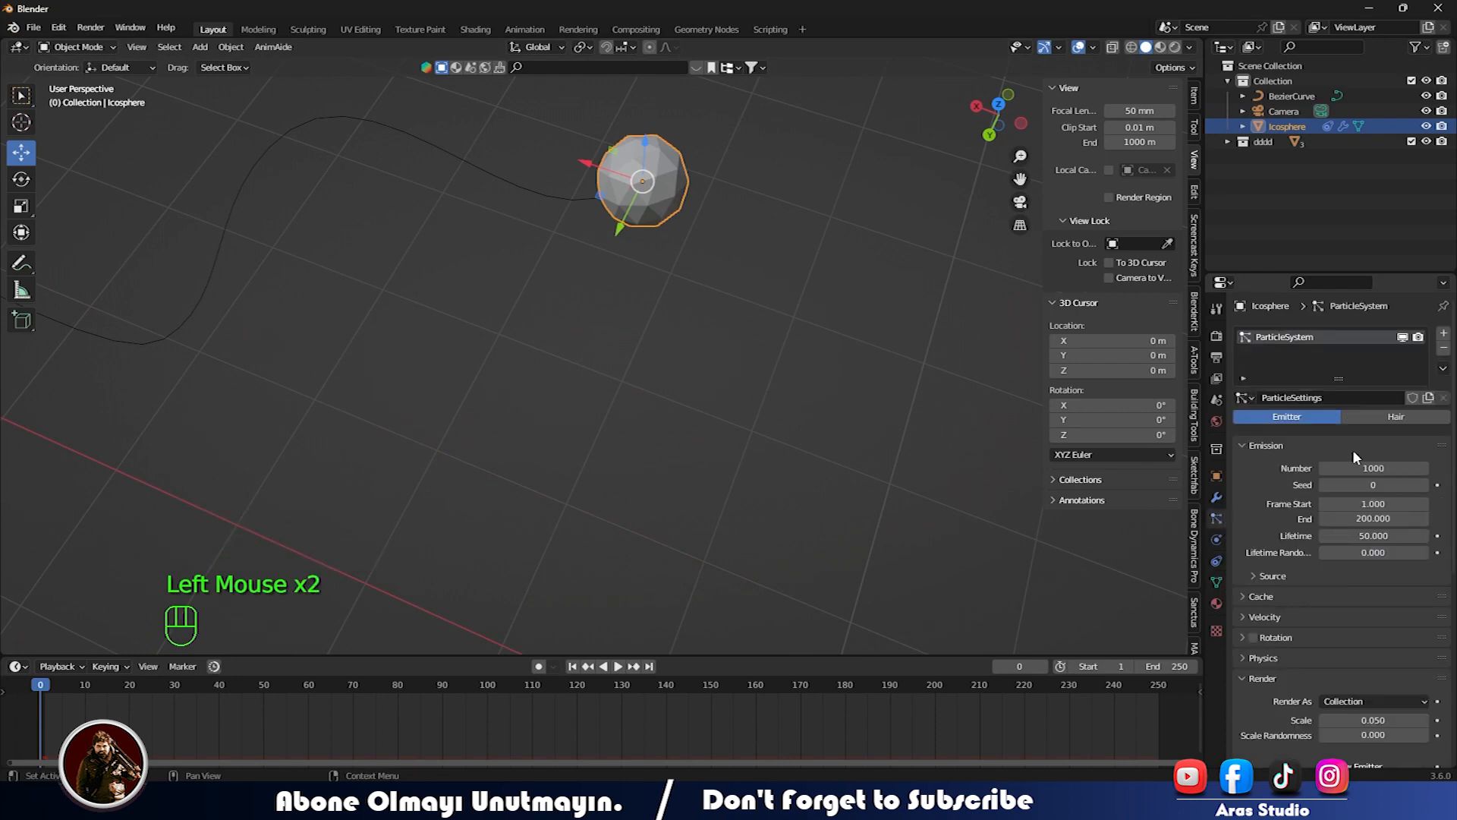
{"action": "scroll", "coordinate": [1339, 707], "scroll_direction": "down", "scroll_amount": 5}
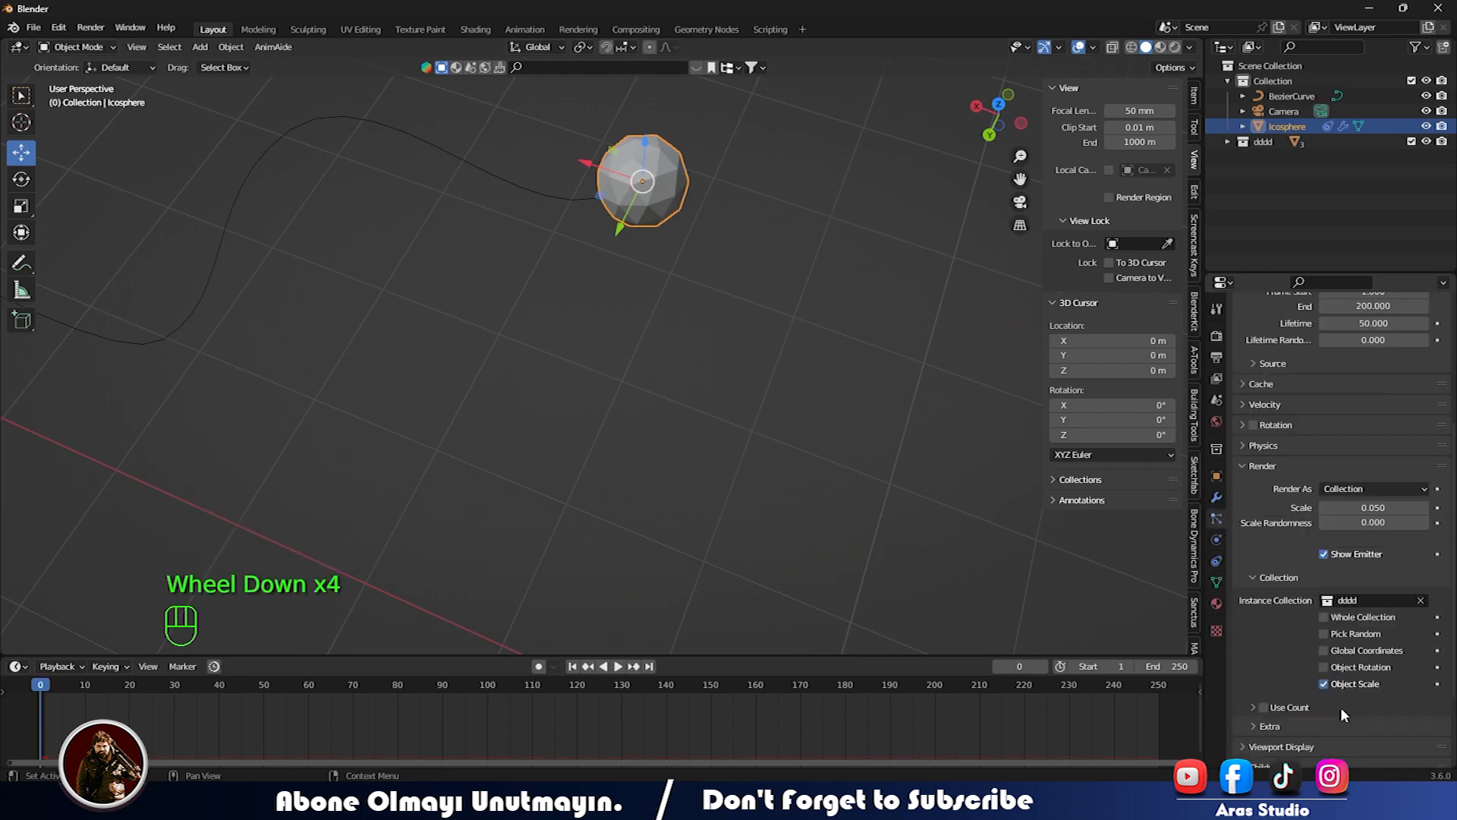
{"action": "left_click", "coordinate": [1325, 637]}
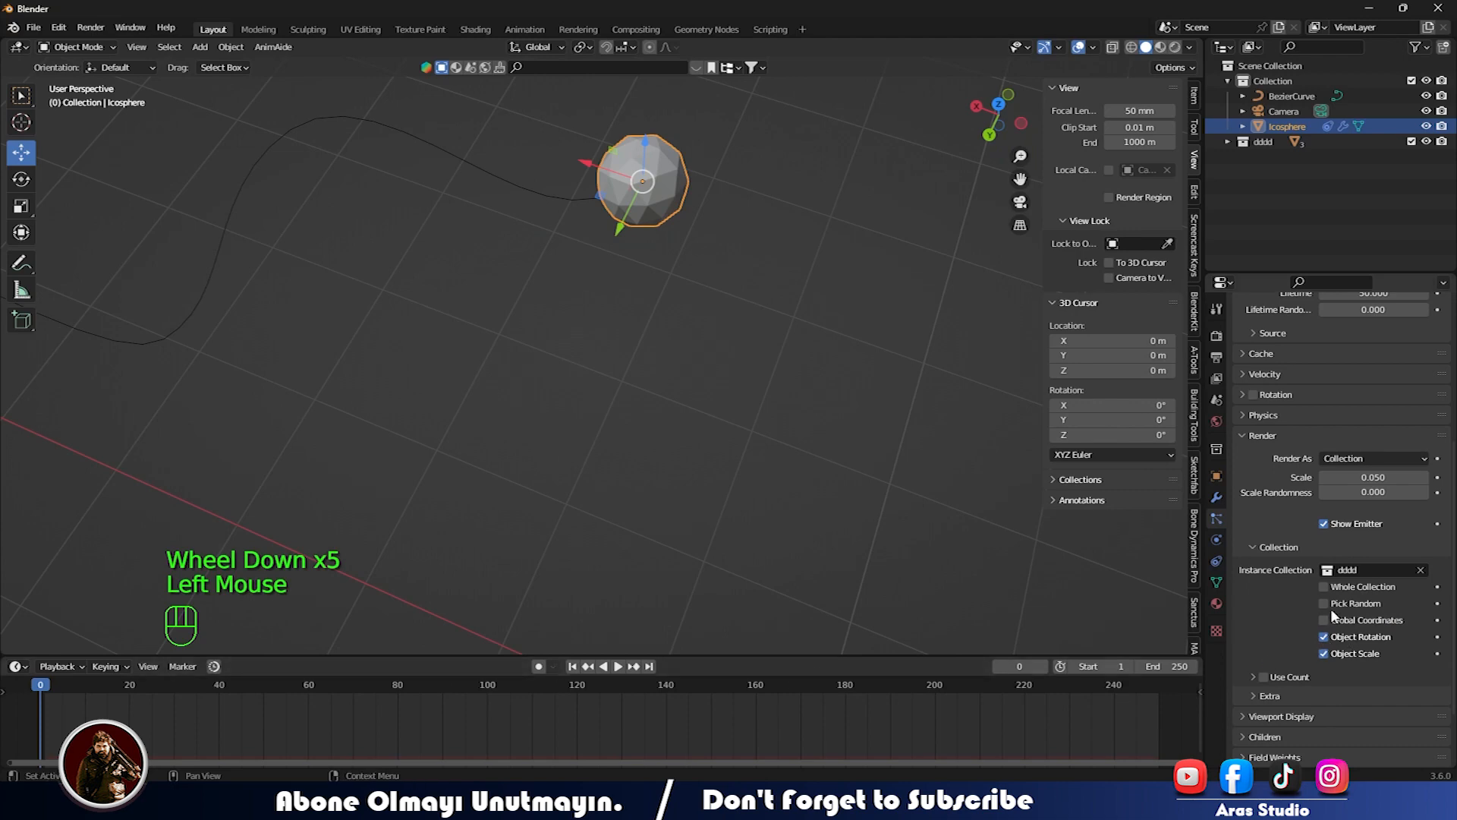
- Try Global Coordinates on the particle instances during playback and turn the option off
{"action": "key", "text": "space"}
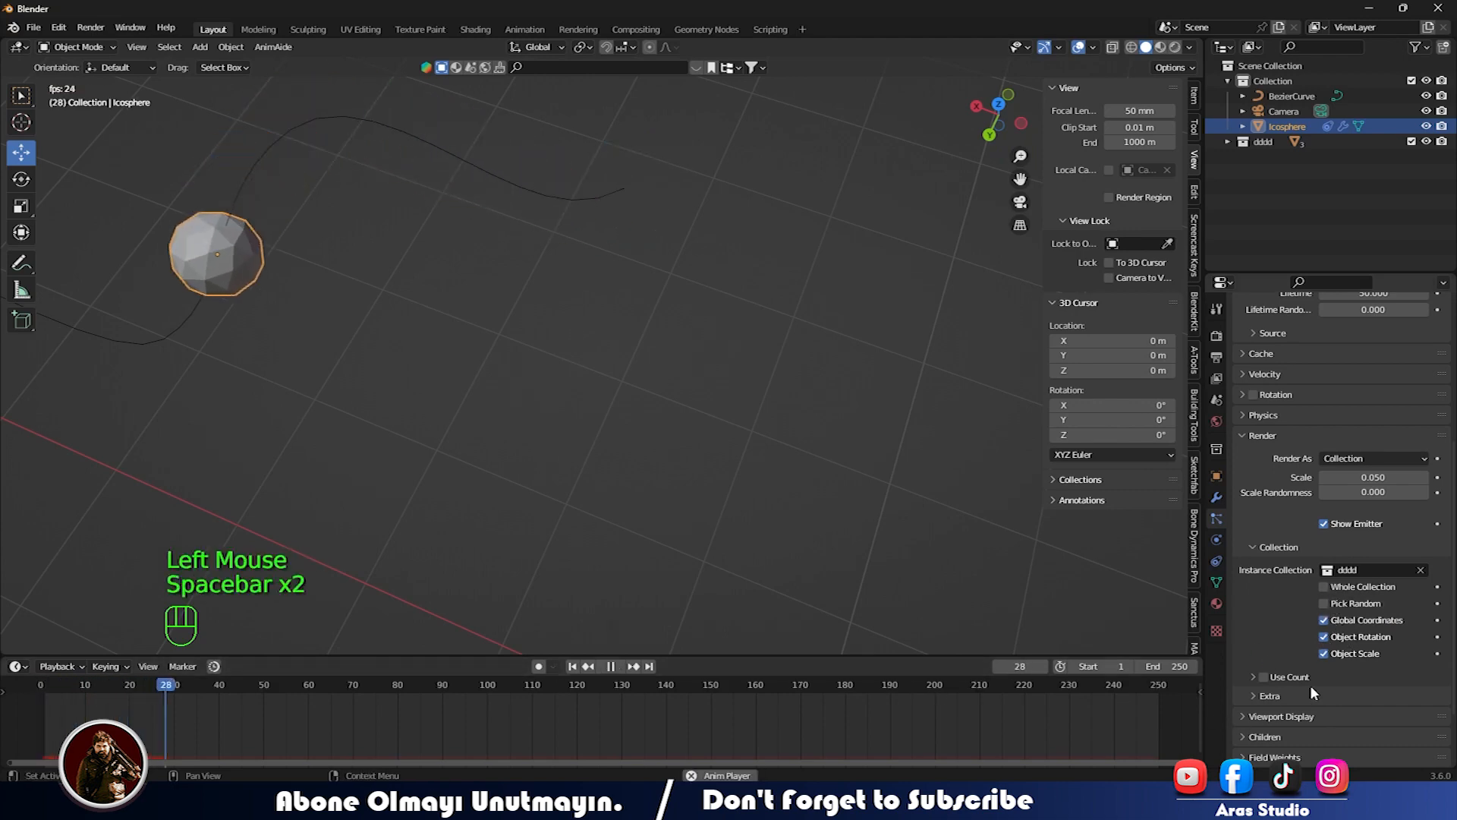
{"action": "left_click", "coordinate": [1325, 621]}
{"action": "scroll", "coordinate": [303, 494], "scroll_direction": "down", "scroll_amount": 2}
{"action": "key", "text": "space"}
- Select the star, cube and torus that serve as particle sources and scale them up several times
{"action": "scroll", "coordinate": [302, 433], "scroll_direction": "up", "scroll_amount": 1}
{"action": "scroll", "coordinate": [302, 432], "scroll_direction": "down", "scroll_amount": 1}
{"action": "scroll", "coordinate": [302, 433], "scroll_direction": "up", "scroll_amount": 2}
{"action": "scroll", "coordinate": [357, 507], "scroll_direction": "down", "scroll_amount": 4}
{"action": "middle_click_drag", "start_coordinate": [358, 507], "coordinate": [335, 395], "text": "shift"}
{"action": "left_click_drag", "start_coordinate": [335, 395], "coordinate": [388, 463]}
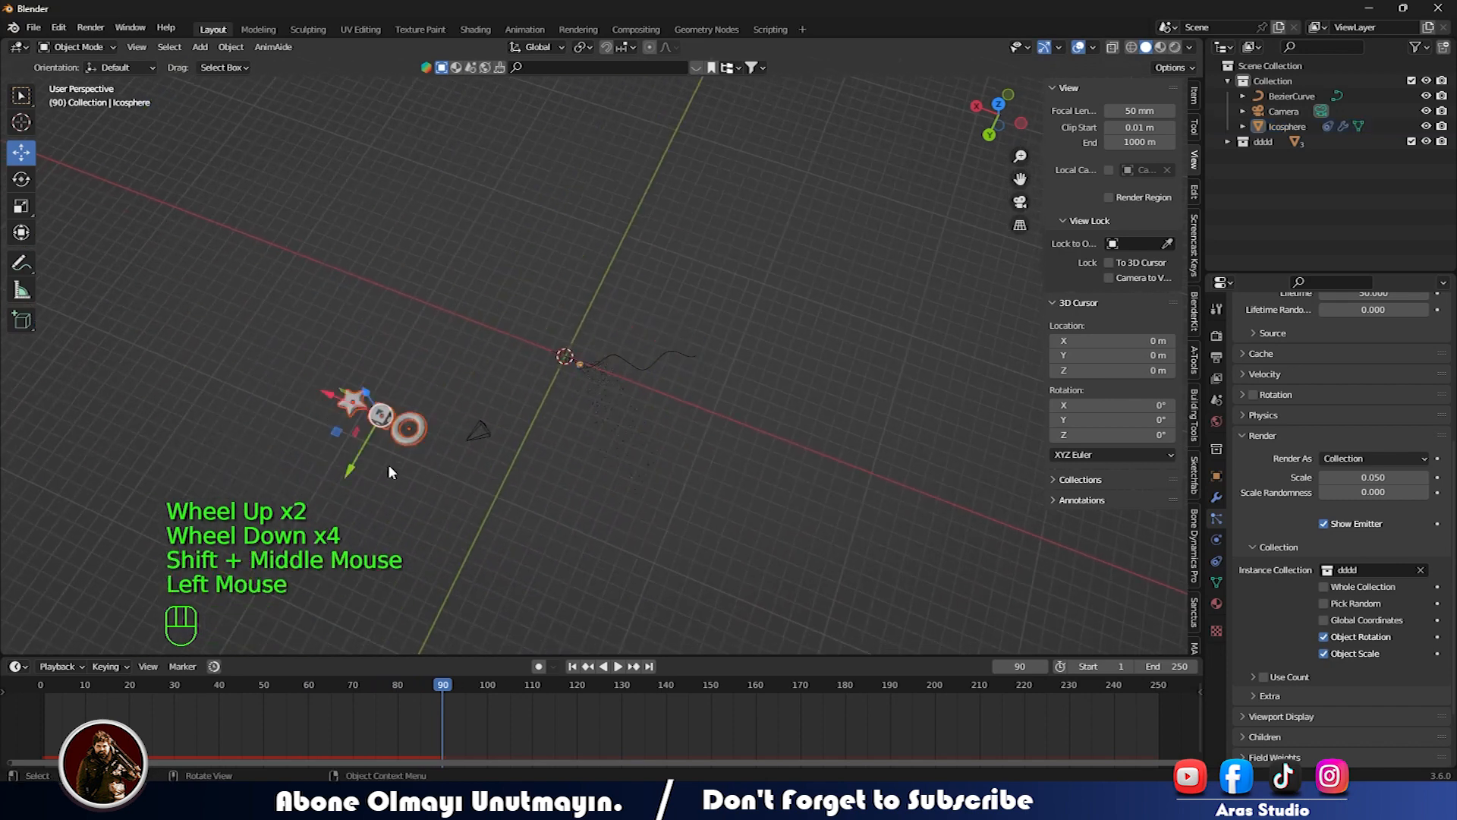
{"action": "key", "text": "s"}
{"action": "left_click", "coordinate": [560, 544]}
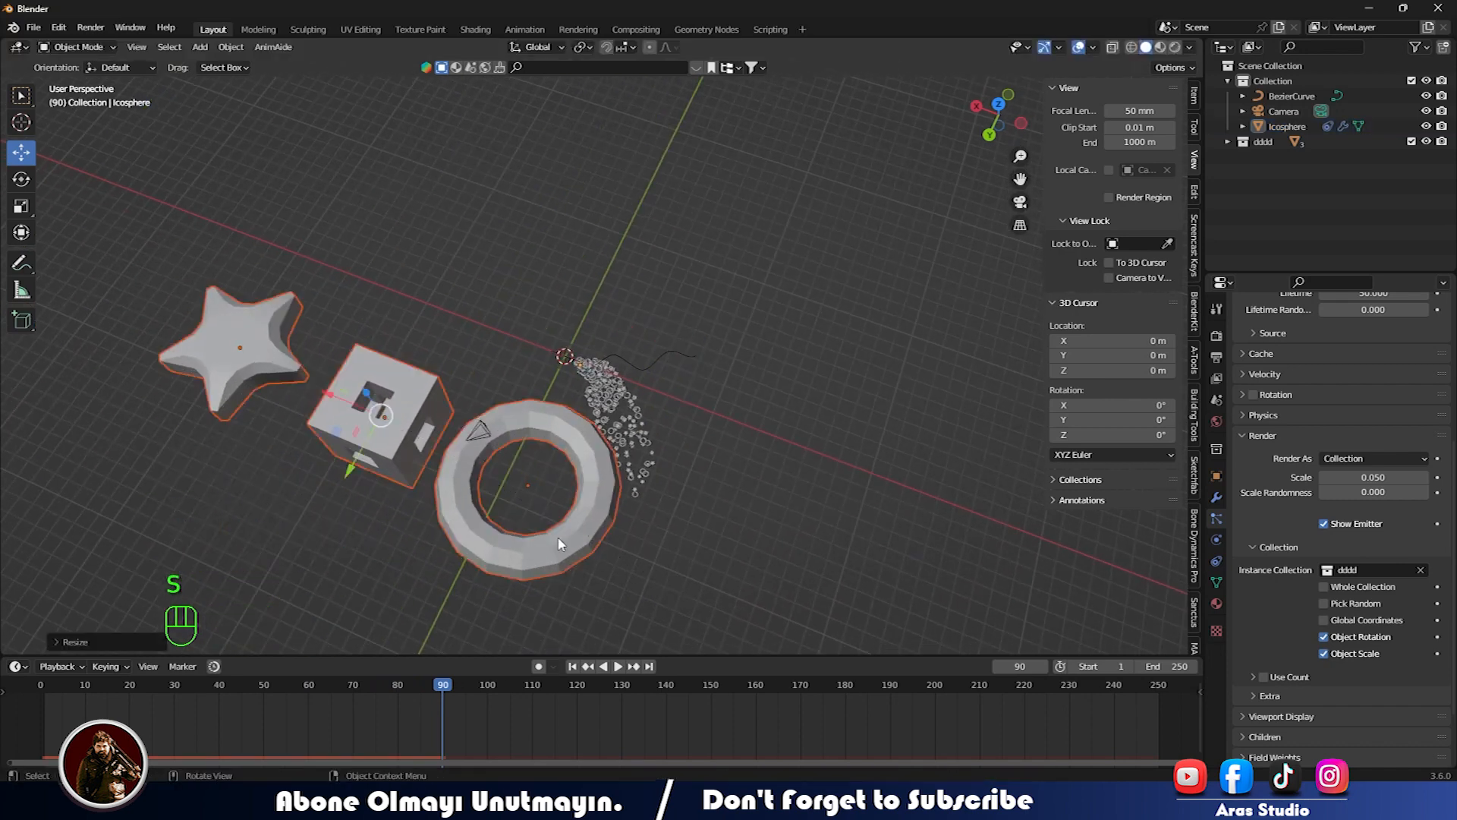
- Move the star, cube and torus away from the camera along the Y axis and enlarge them slightly
{"action": "left_click", "coordinate": [251, 584]}
{"action": "left_click_drag", "start_coordinate": [310, 448], "coordinate": [321, 542]}
{"action": "left_click", "coordinate": [255, 357], "text": "shift"}
{"action": "left_click", "coordinate": [475, 548], "text": "shift"}
{"action": "scroll", "coordinate": [375, 599], "scroll_direction": "down", "scroll_amount": 1}
{"action": "scroll", "coordinate": [375, 598], "scroll_direction": "up", "scroll_amount": 1}
{"action": "scroll", "coordinate": [375, 598], "scroll_direction": "down", "scroll_amount": 3}
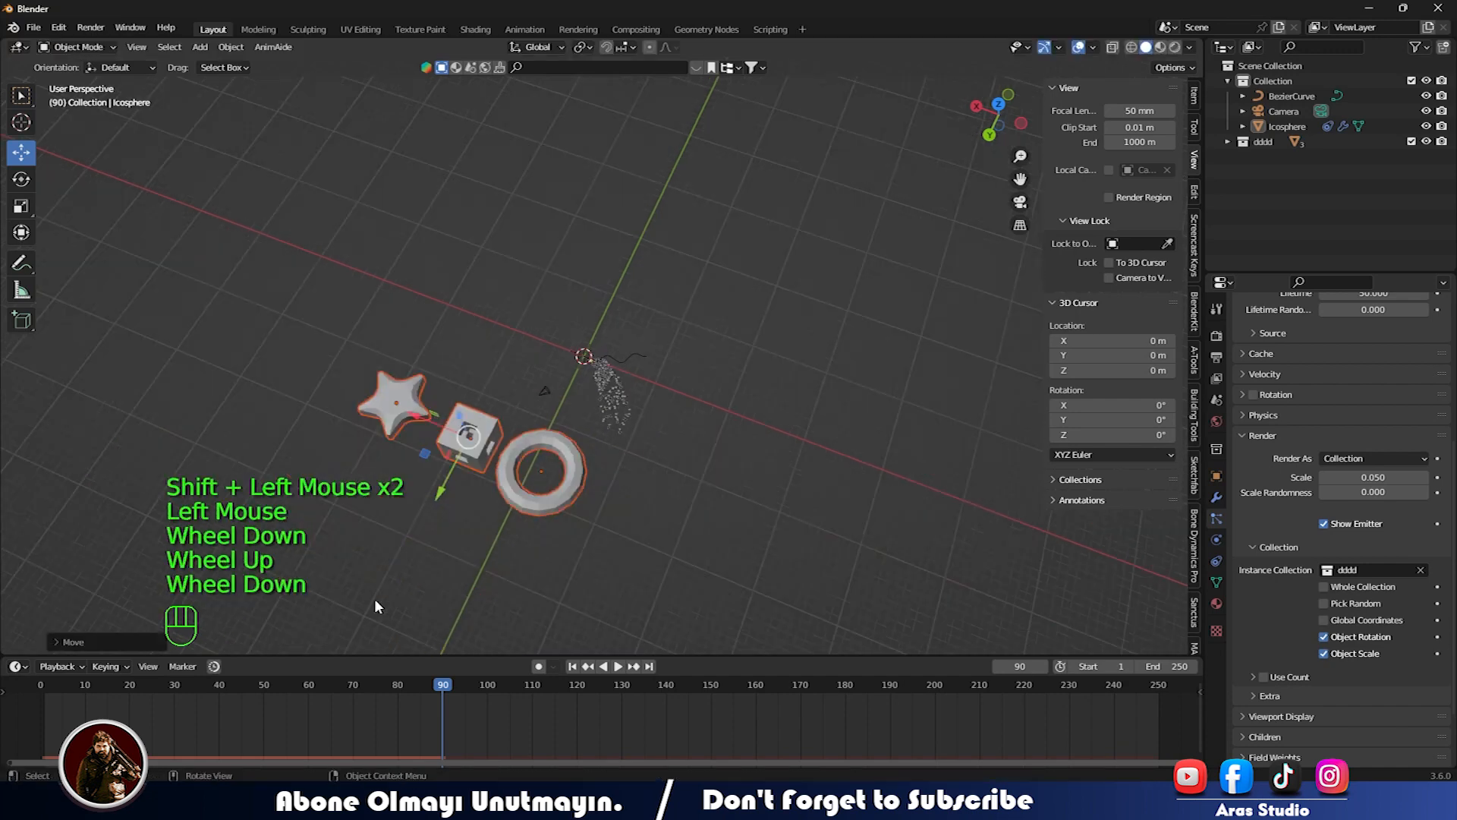
{"action": "left_click", "coordinate": [513, 580]}
{"action": "key", "text": "s"}
{"action": "left_click", "coordinate": [649, 539]}
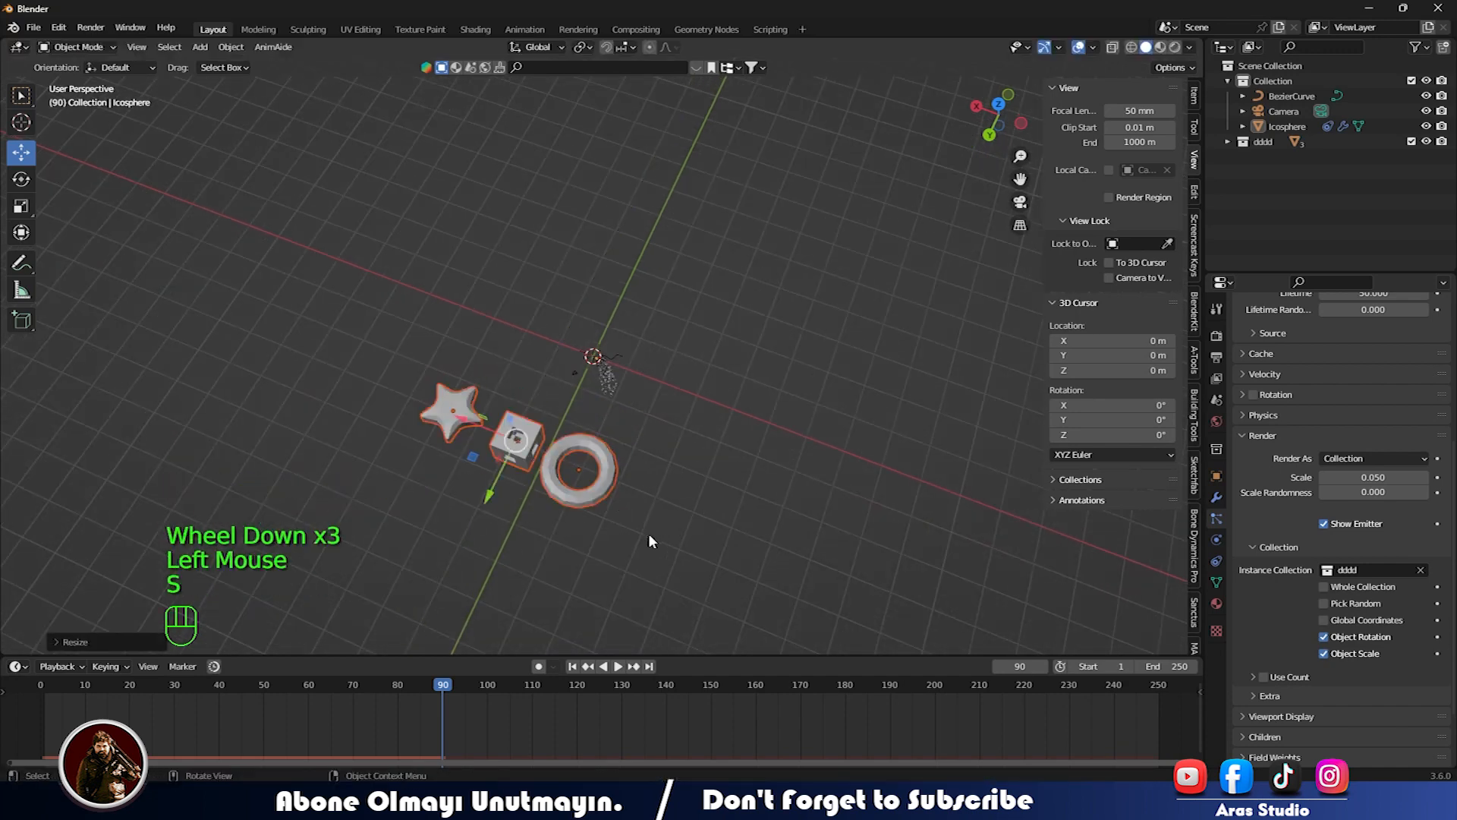
- Move the three source objects farther from the curve along the X axis and scale them up further
{"action": "left_click_drag", "start_coordinate": [461, 419], "coordinate": [238, 334]}
{"action": "scroll", "coordinate": [413, 450], "scroll_direction": "up", "scroll_amount": 5}
{"action": "middle_click_drag", "start_coordinate": [413, 449], "coordinate": [507, 365]}
{"action": "scroll", "coordinate": [501, 439], "scroll_direction": "down", "scroll_amount": 1}
{"action": "scroll", "coordinate": [501, 440], "scroll_direction": "down", "scroll_amount": 2}
{"action": "key", "text": "s"}
{"action": "left_click", "coordinate": [503, 479]}
{"action": "scroll", "coordinate": [503, 480], "scroll_direction": "up", "scroll_amount": 3}
{"action": "scroll", "coordinate": [531, 499], "scroll_direction": "down", "scroll_amount": 1}
{"action": "key", "text": "s"}
{"action": "scroll", "coordinate": [361, 520], "scroll_direction": "down", "scroll_amount": 2}
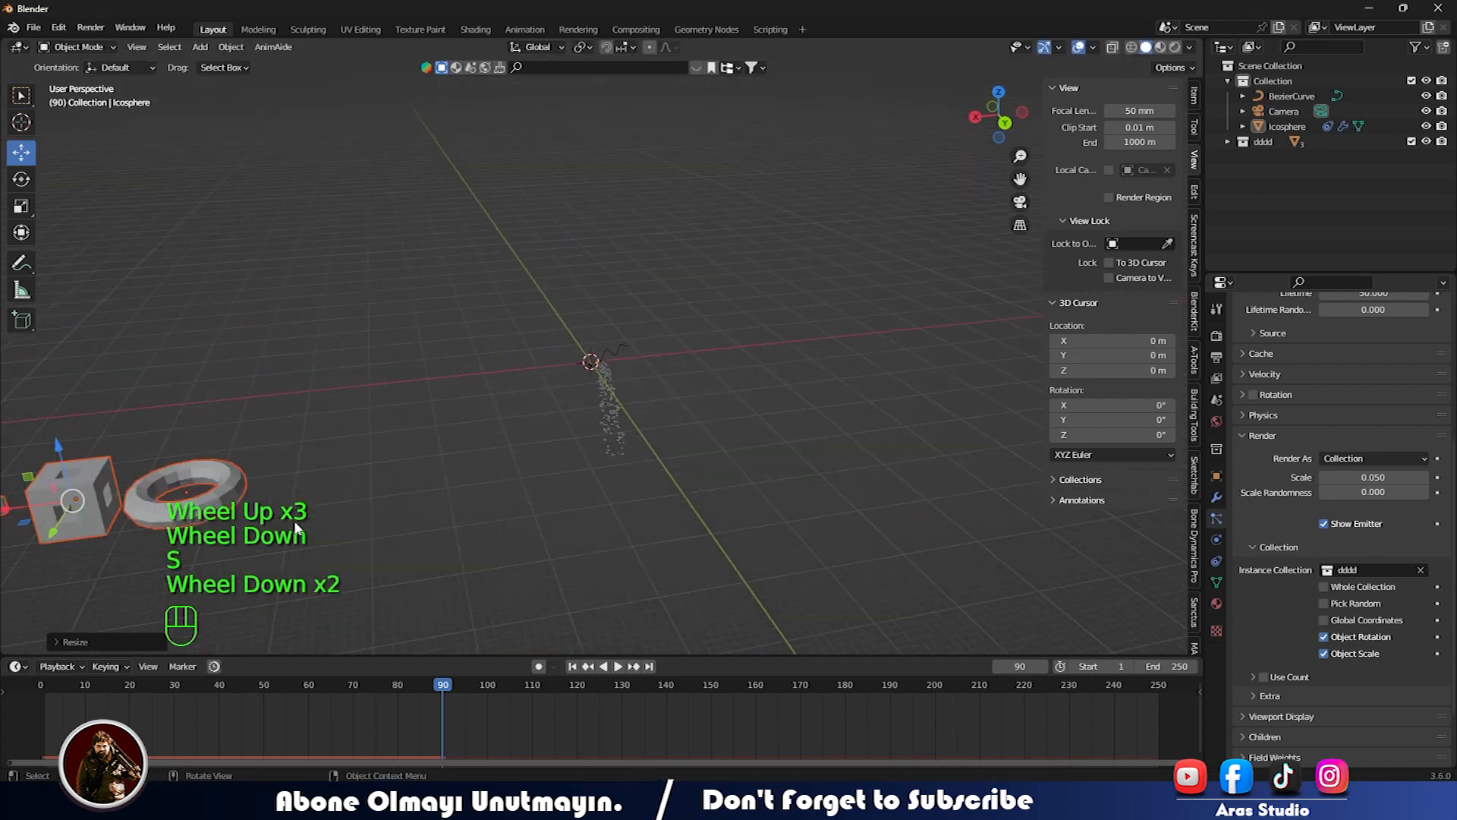
{"action": "key", "text": "s"}
{"action": "key", "text": "s"}
{"action": "left_click", "coordinate": [433, 477]}
{"action": "scroll", "coordinate": [554, 495], "scroll_direction": "up", "scroll_amount": 3}
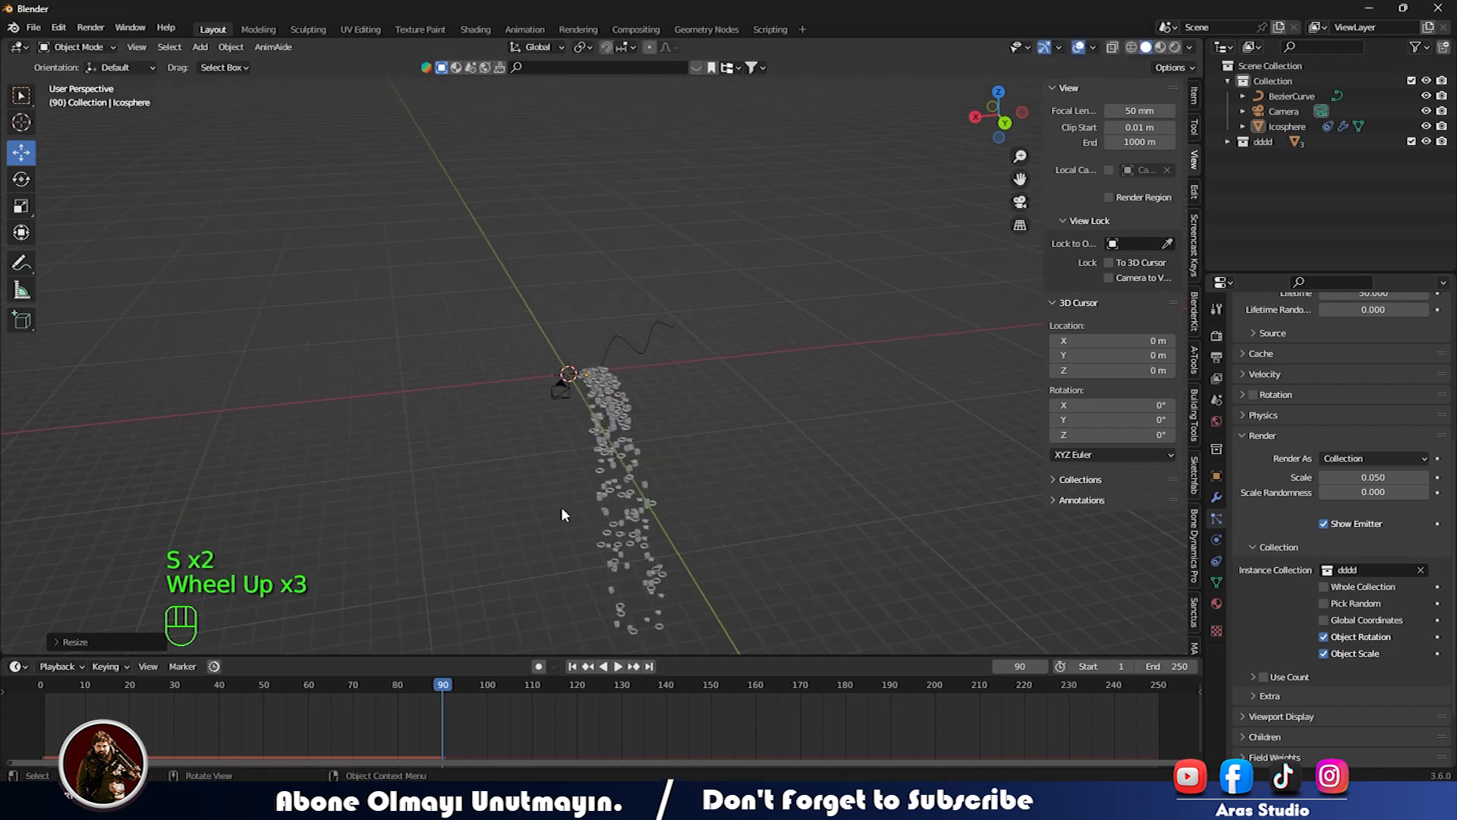
- Play the animation from near its start through the camera to check the enlarged particles
{"action": "key", "text": "KP_0"}
{"action": "left_click", "coordinate": [123, 717]}
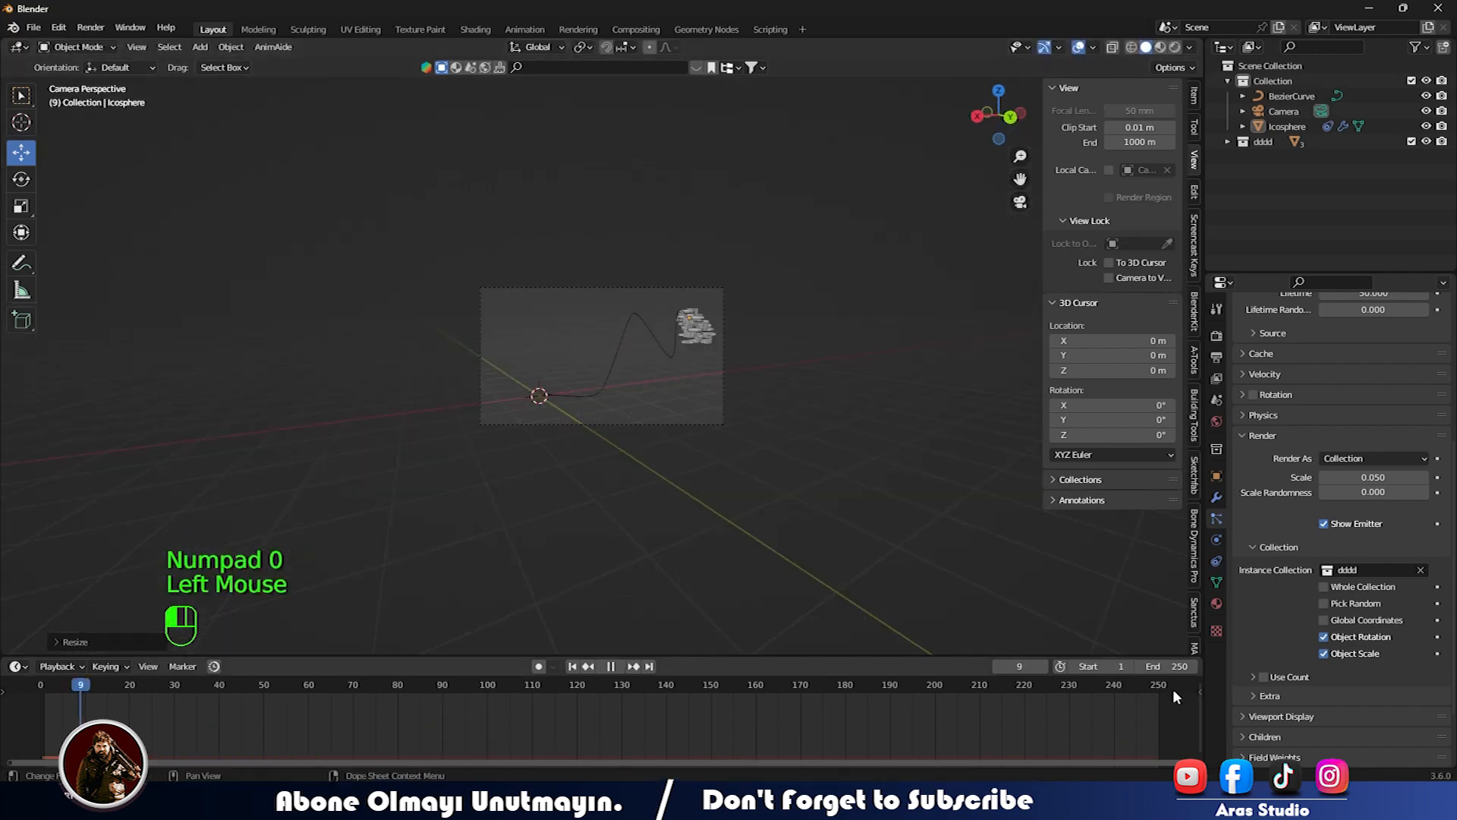
{"action": "key", "text": "space"}
{"action": "key", "text": "space"}
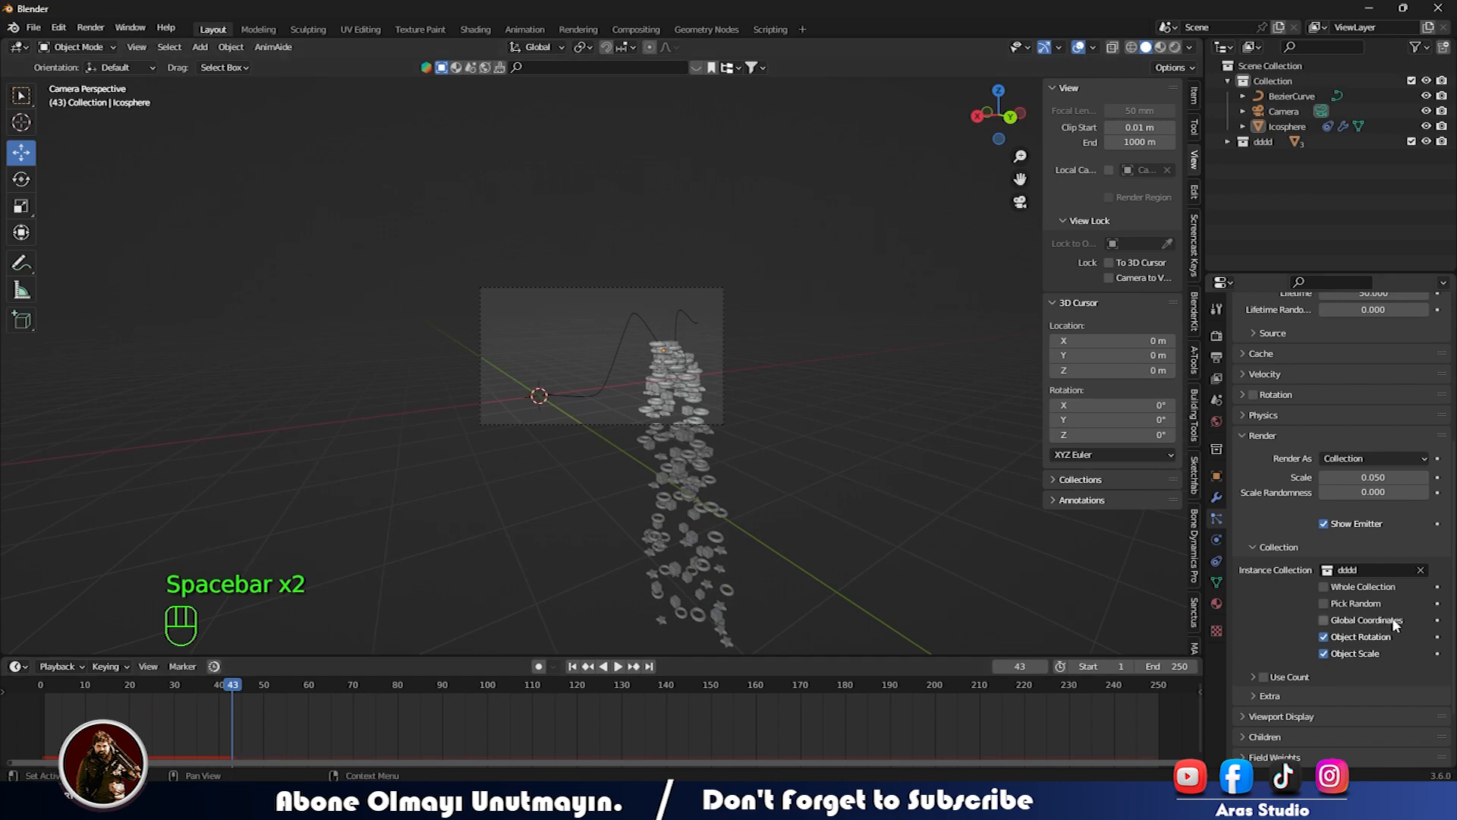
- Enable Rotation on the particle system with Phase 0.340 and Randomize Phase 1.170
{"action": "scroll", "coordinate": [1359, 638], "scroll_direction": "down", "scroll_amount": 2}
{"action": "scroll", "coordinate": [1255, 657], "scroll_direction": "up", "scroll_amount": 4}
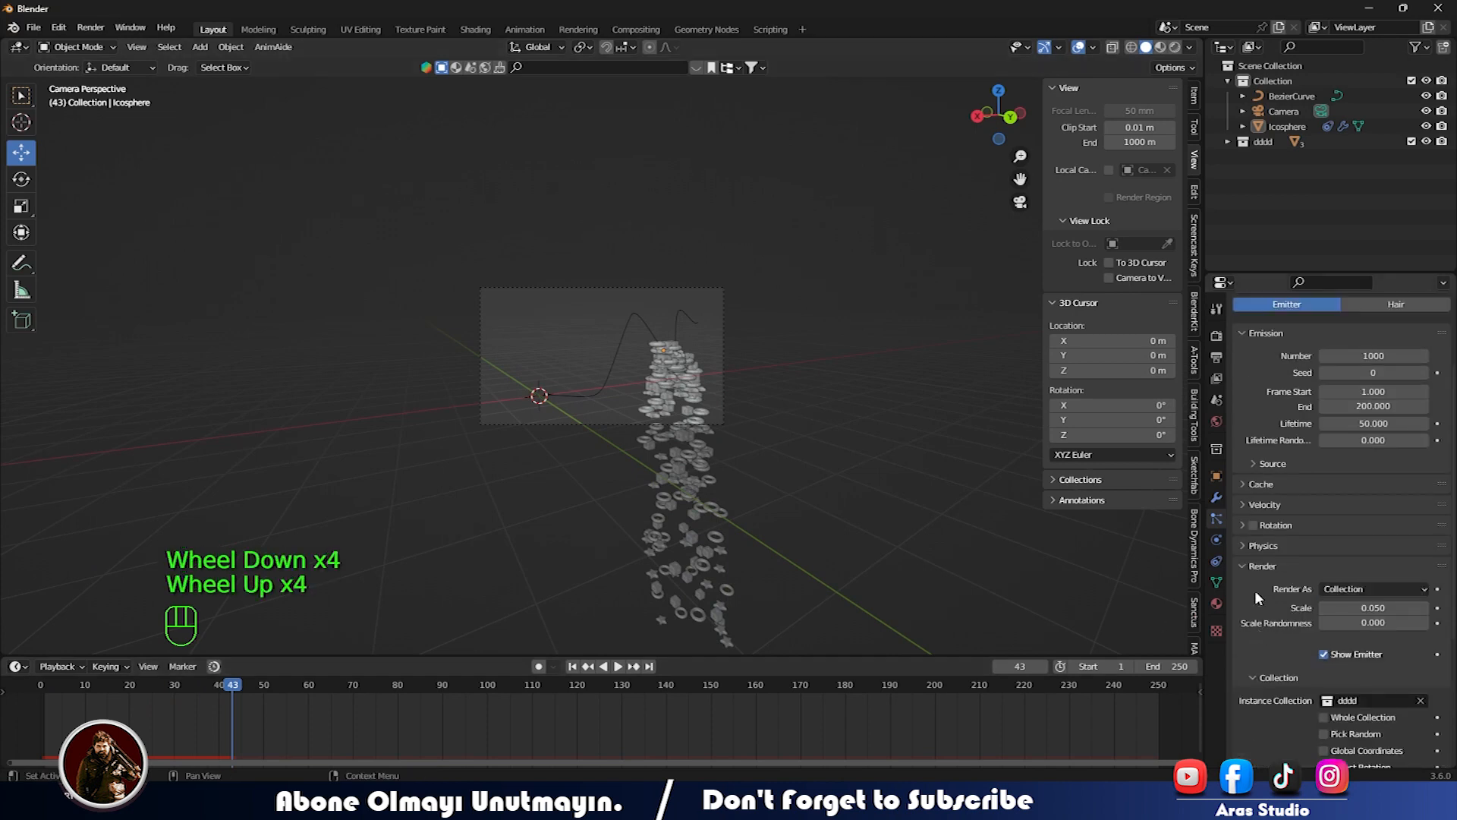
{"action": "left_click", "coordinate": [1243, 546]}
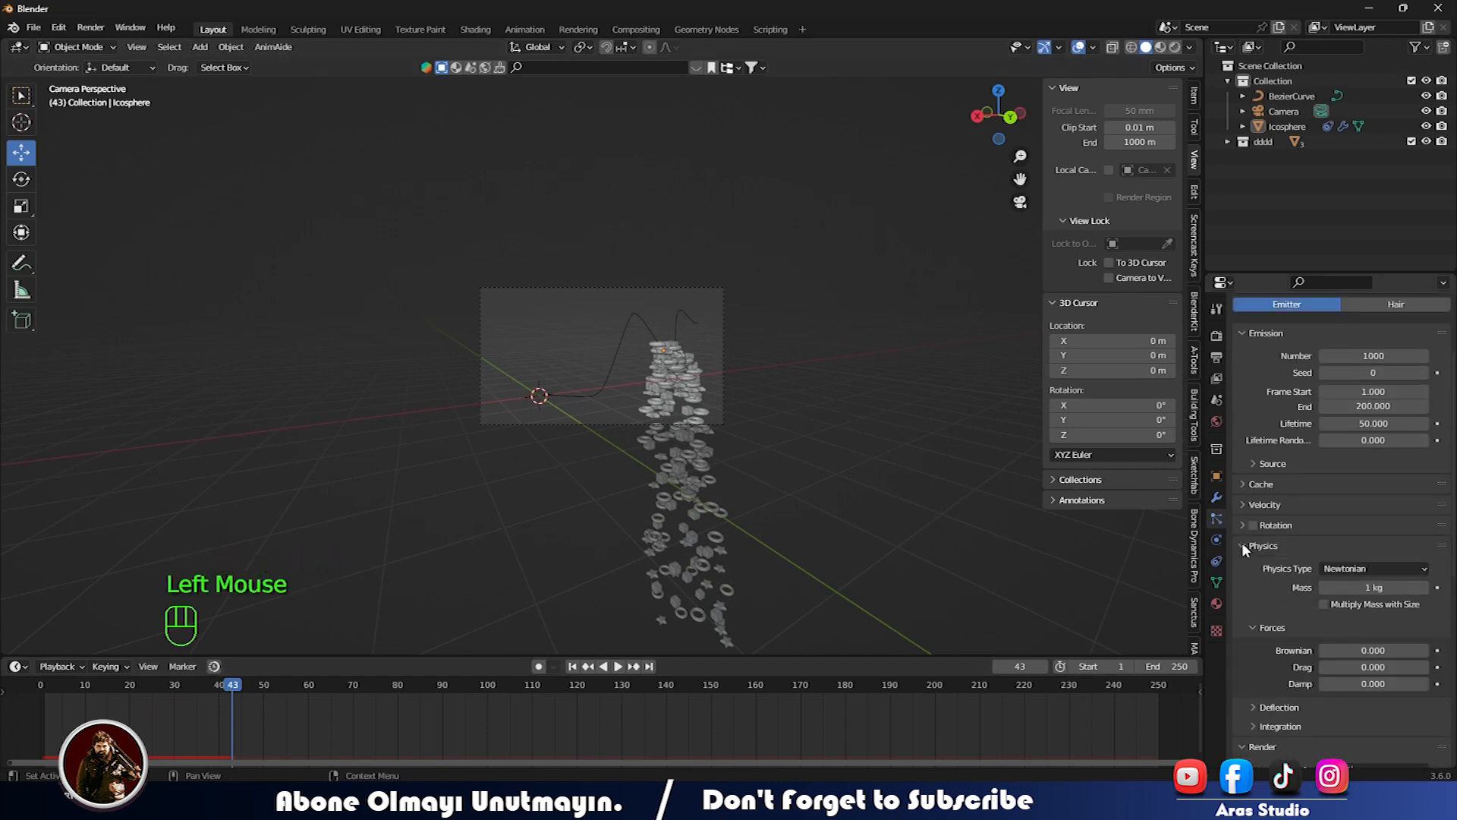
{"action": "left_click", "coordinate": [1242, 542]}
{"action": "left_click", "coordinate": [1243, 525]}
{"action": "left_click", "coordinate": [1253, 525]}
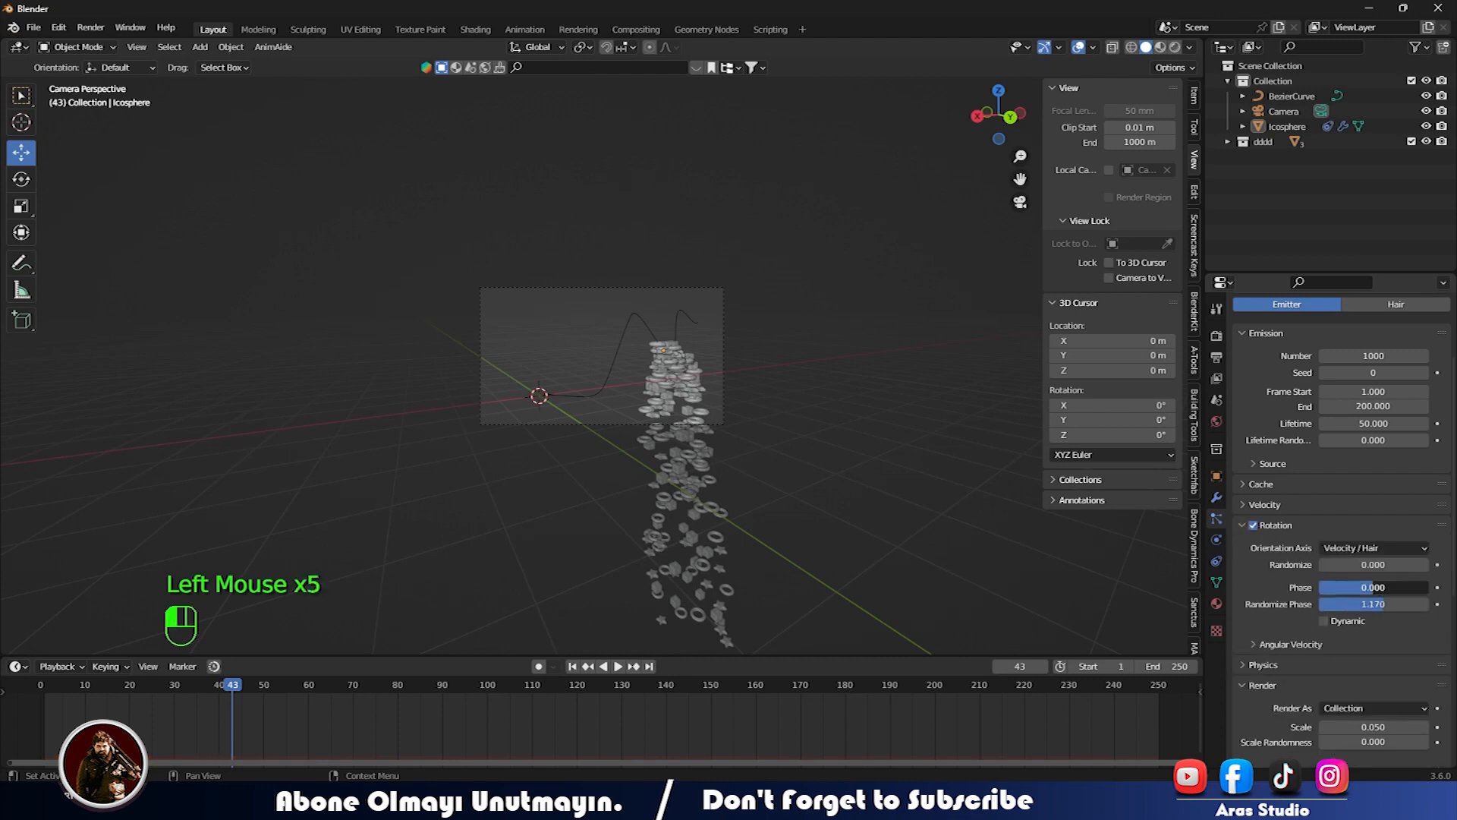
{"action": "left_click_drag", "start_coordinate": [1373, 586], "coordinate": [1389, 586]}
- Play the animation to check the particles' rotation and return to the start of the timeline
{"action": "key", "text": "space"}
{"action": "key", "text": "space"}
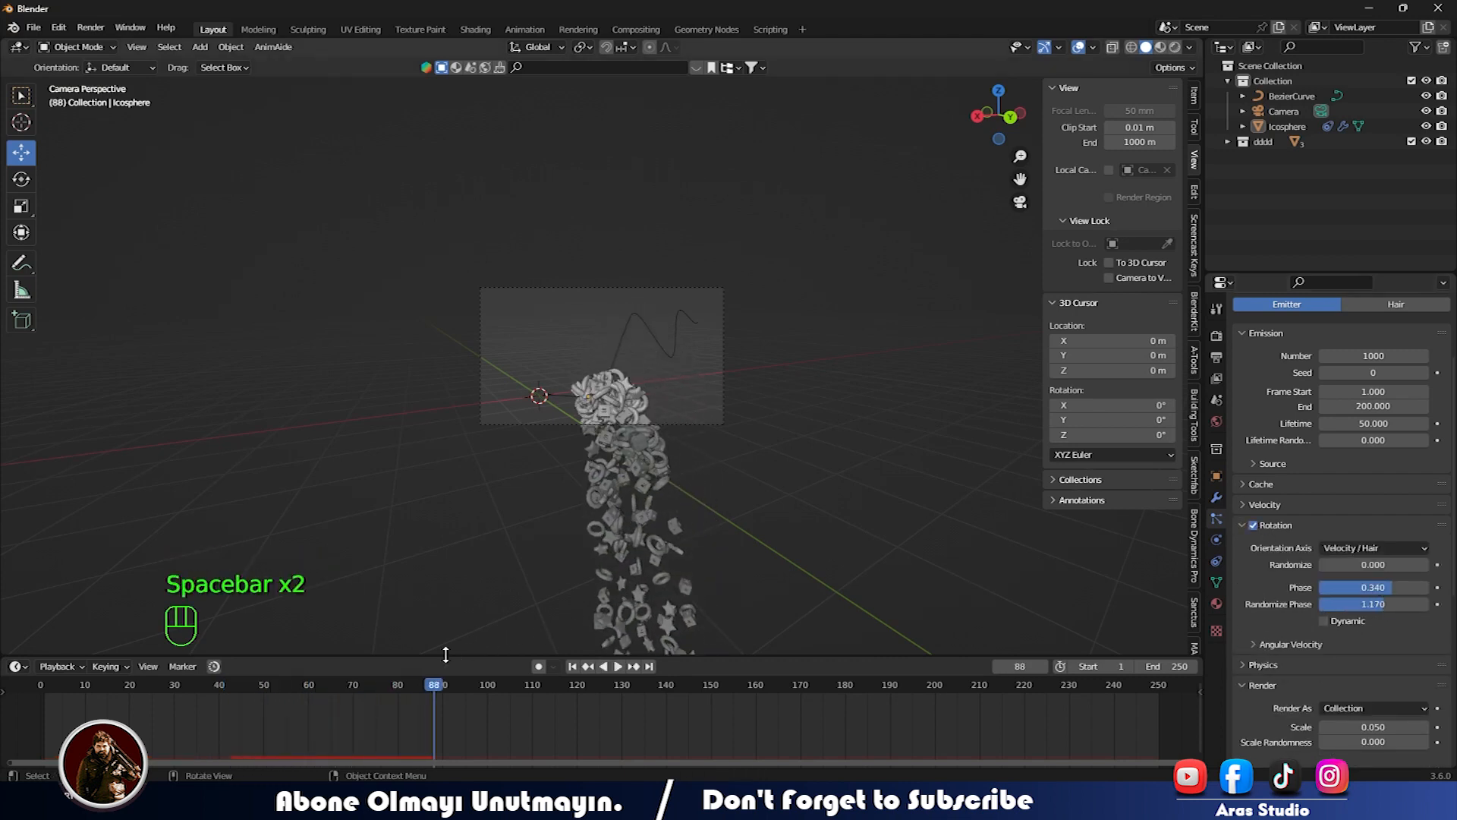
{"action": "left_click", "coordinate": [573, 665]}
- Scale down the star, cube and torus source objects so the emitted particles are smaller
{"action": "scroll", "coordinate": [471, 471], "scroll_direction": "down", "scroll_amount": 2}
{"action": "middle_click_drag", "start_coordinate": [444, 444], "coordinate": [382, 486]}
{"action": "scroll", "coordinate": [381, 495], "scroll_direction": "down", "scroll_amount": 3}
{"action": "scroll", "coordinate": [380, 493], "scroll_direction": "down", "scroll_amount": 1}
{"action": "key", "text": "s"}
{"action": "left_click", "coordinate": [247, 413]}
{"action": "scroll", "coordinate": [529, 479], "scroll_direction": "up", "scroll_amount": 3}
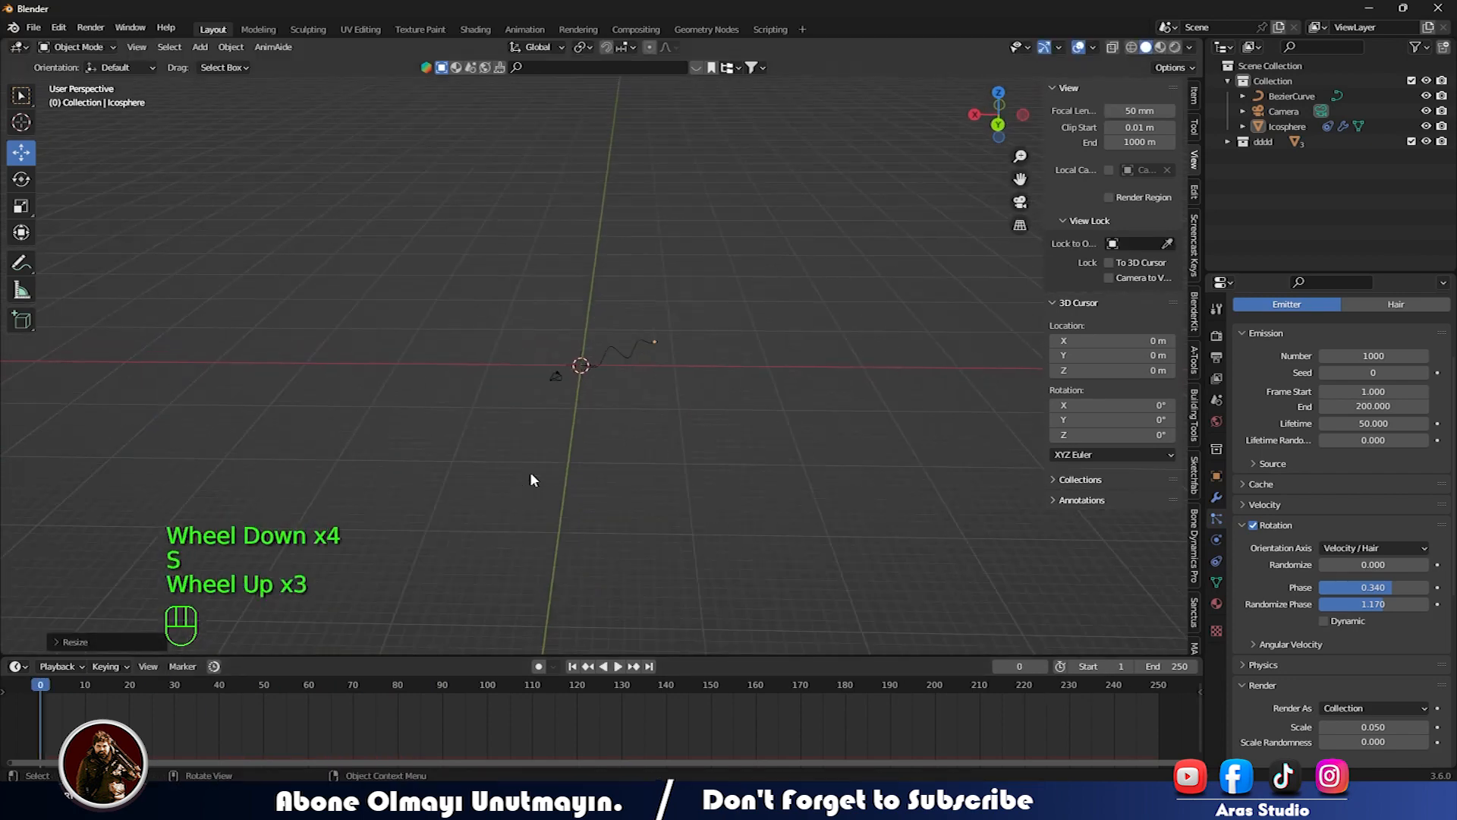
- Play the animation through the camera and check the size of the reduced particles along the curve
{"action": "key", "text": "KP_0"}
{"action": "key", "text": "space"}
{"action": "scroll", "coordinate": [592, 464], "scroll_direction": "up", "scroll_amount": 1}
{"action": "key", "text": "space"}
{"action": "scroll", "coordinate": [637, 456], "scroll_direction": "up", "scroll_amount": 2}
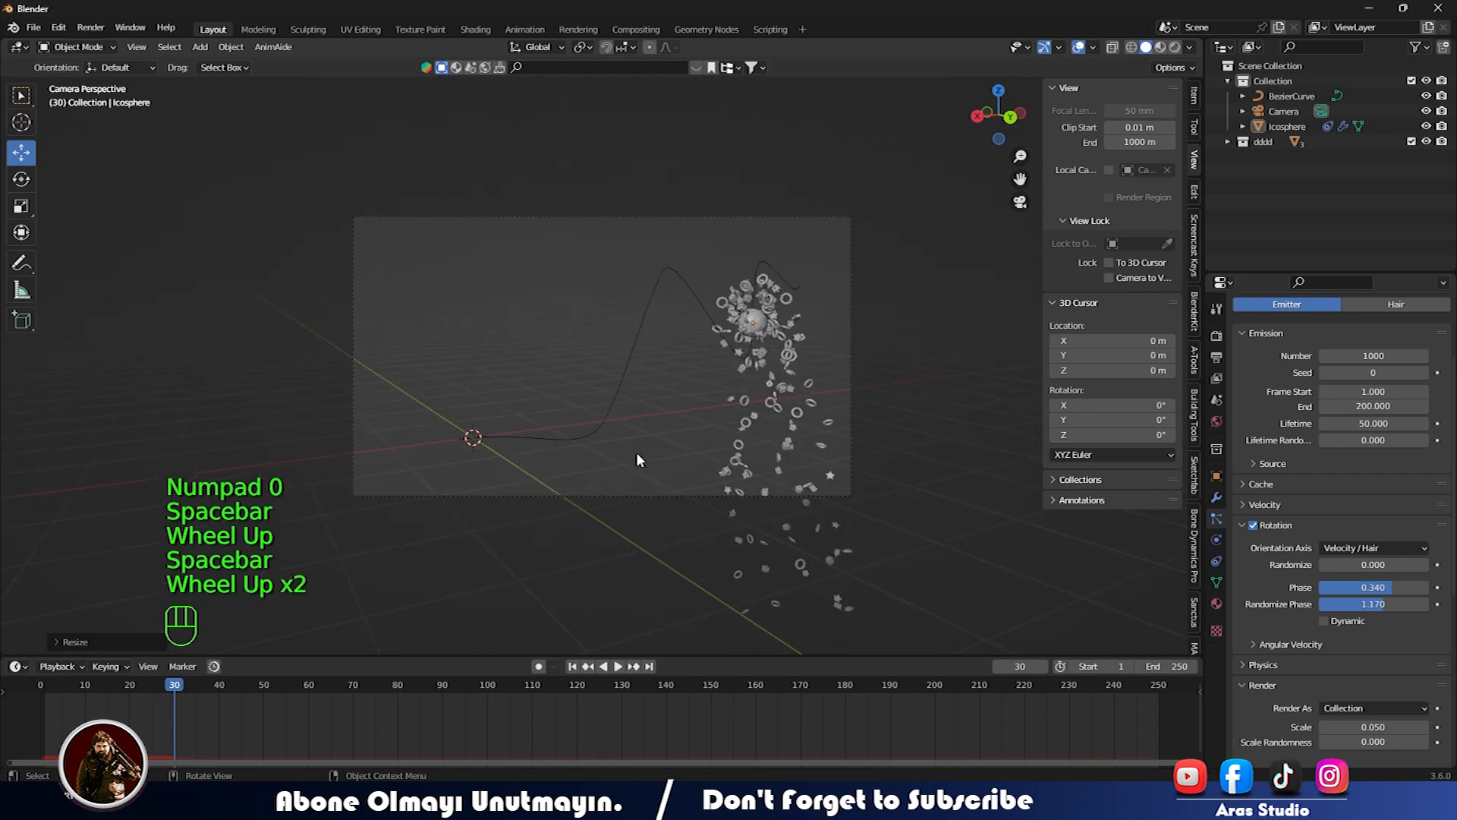
{"action": "key", "text": "space"}
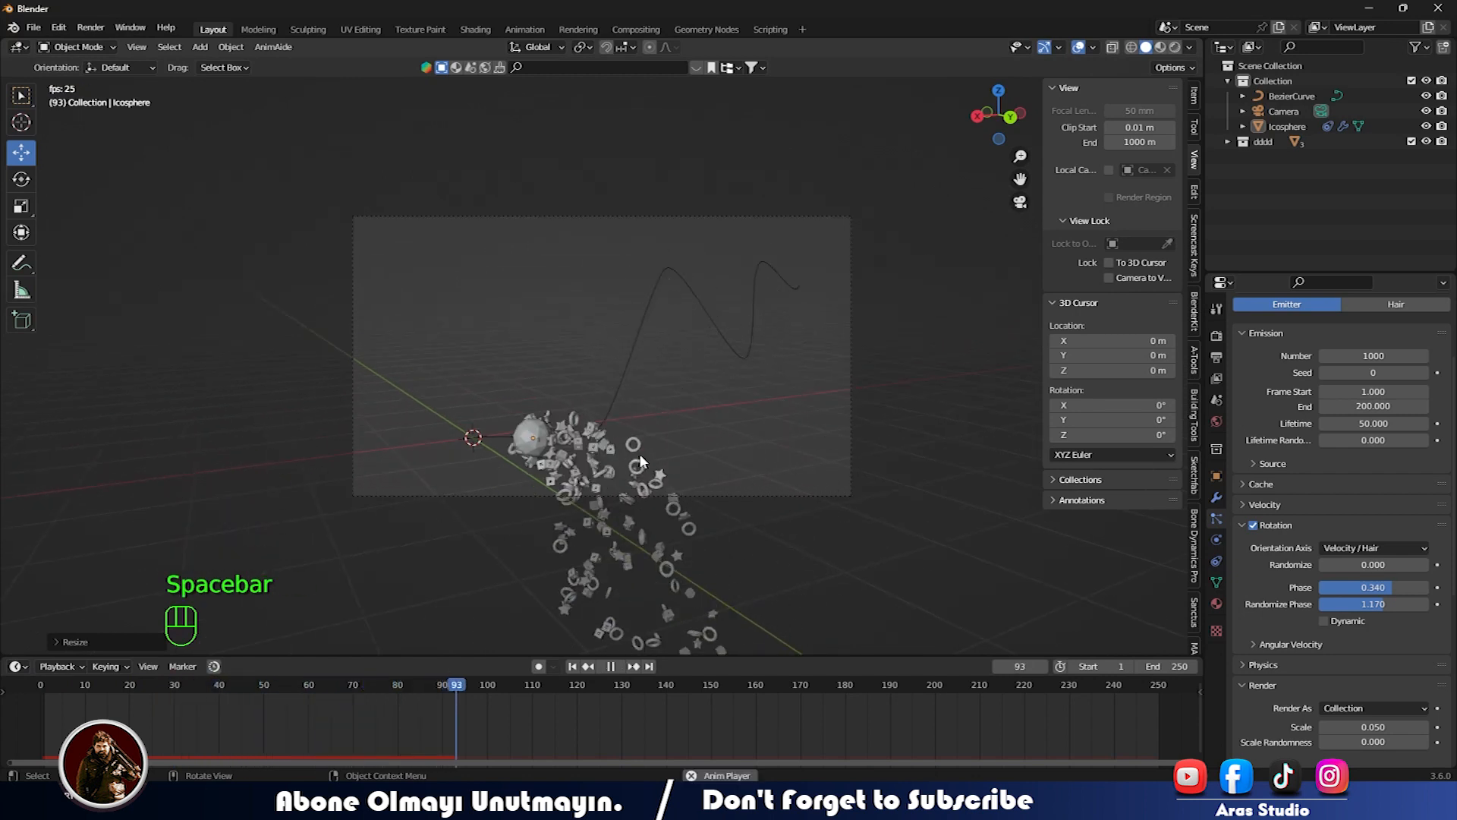
{"action": "key", "text": "space"}
- Set Gravity to 0.019 in the particle system's Field Weights
{"action": "scroll", "coordinate": [1301, 671], "scroll_direction": "down", "scroll_amount": 3}
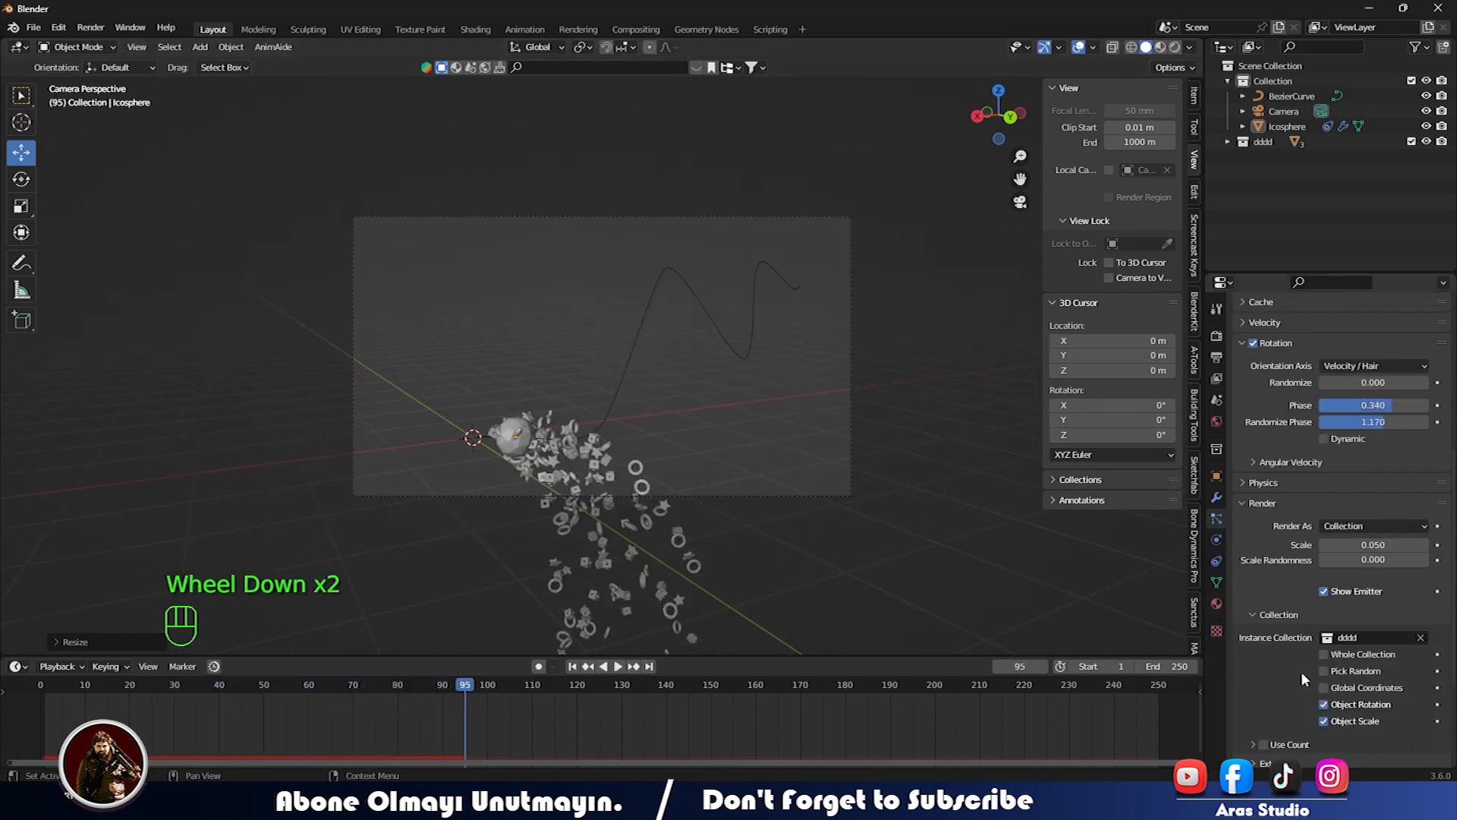
{"action": "scroll", "coordinate": [1292, 686], "scroll_direction": "up", "scroll_amount": 1}
{"action": "scroll", "coordinate": [1292, 687], "scroll_direction": "down", "scroll_amount": 1}
{"action": "left_click", "coordinate": [1249, 736]}
{"action": "left_click", "coordinate": [1243, 721]}
{"action": "left_click", "coordinate": [1243, 721]}
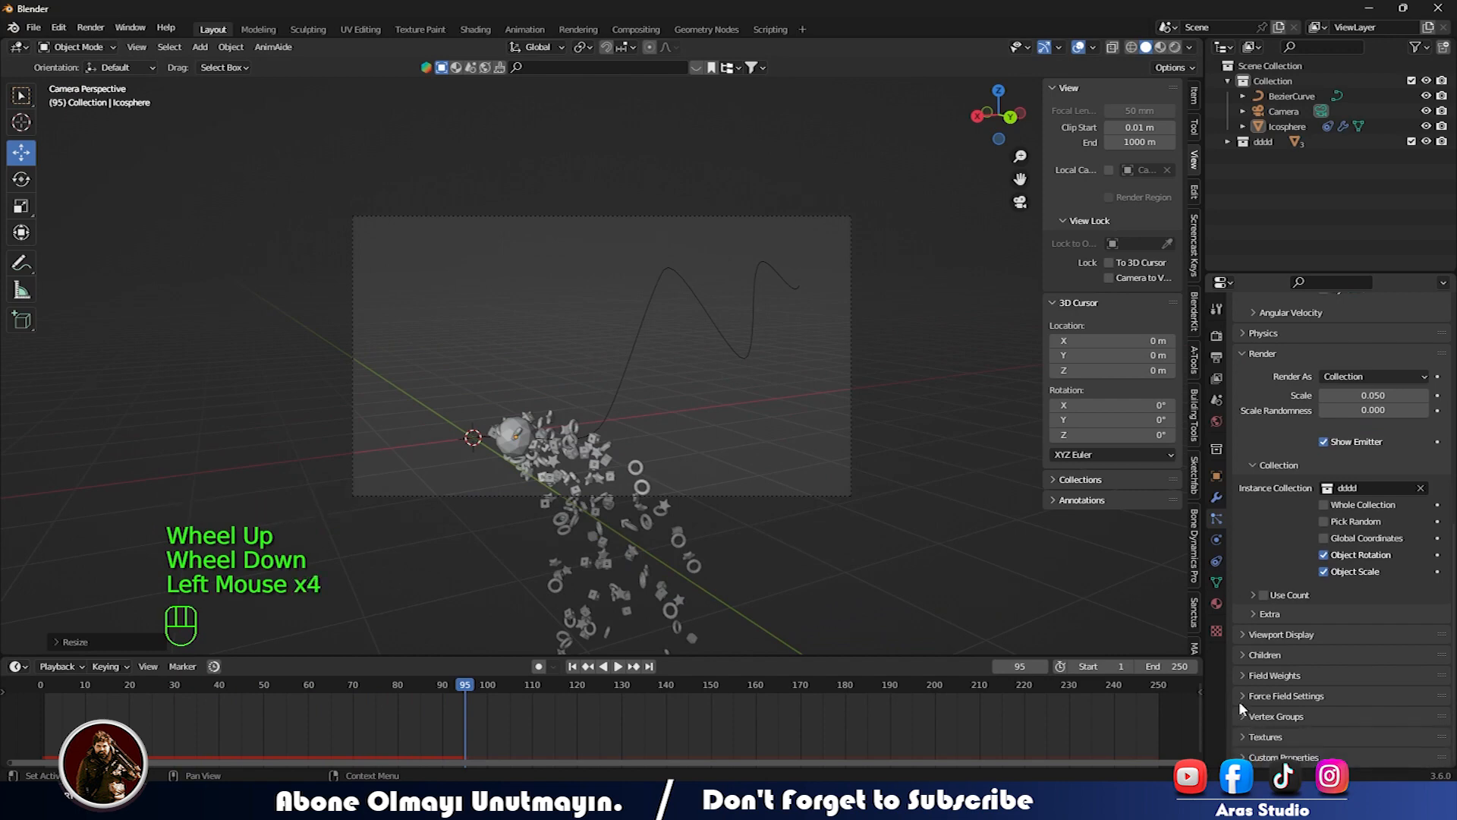
{"action": "left_click", "coordinate": [1240, 701]}
{"action": "left_click", "coordinate": [1238, 695]}
{"action": "left_click", "coordinate": [1241, 754]}
{"action": "left_click", "coordinate": [1243, 676]}
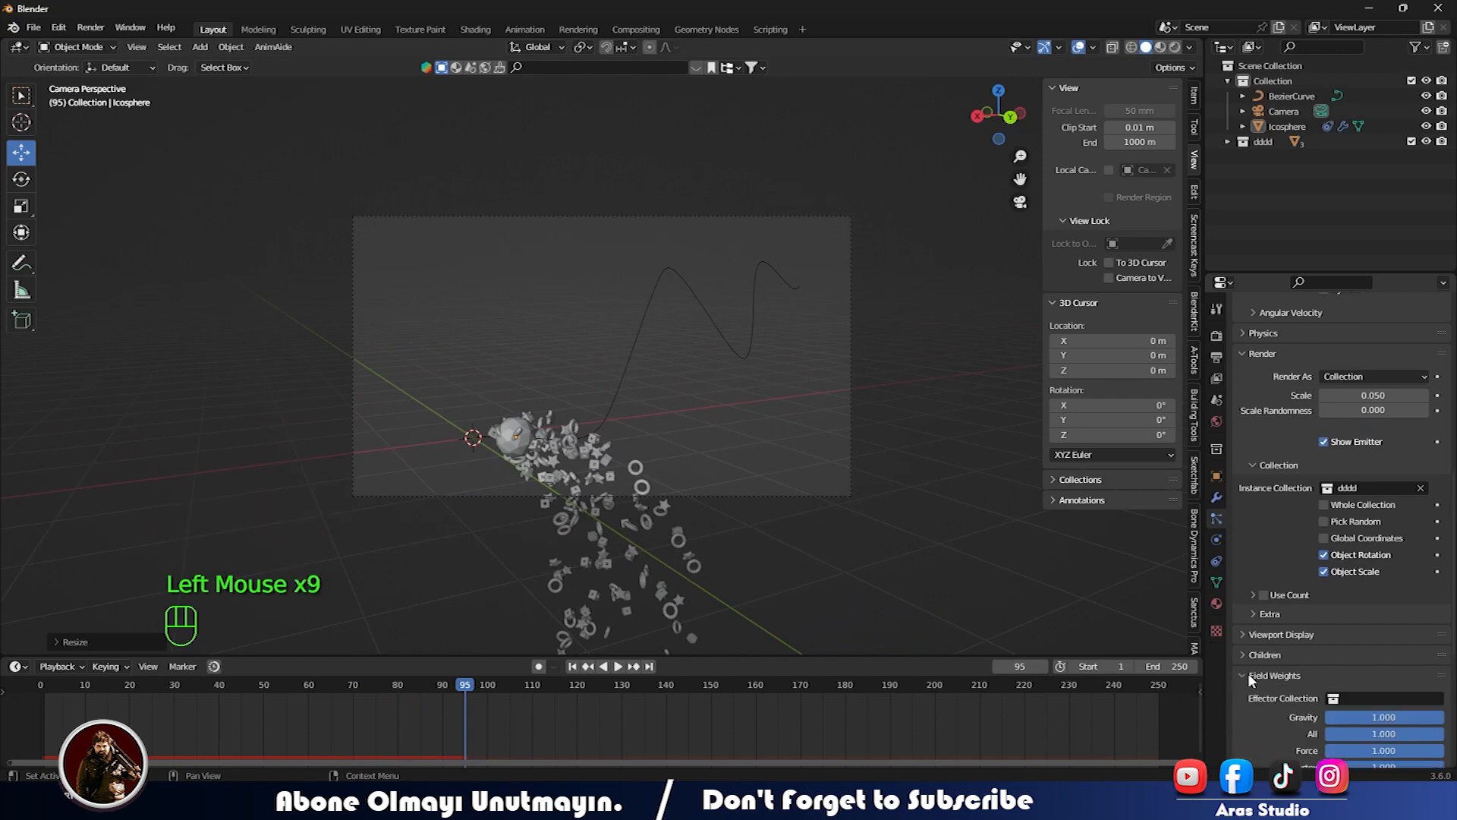
- Replay the animation to check how the particles float under the reduced gravity and return to frame 0
{"action": "left_click", "coordinate": [572, 666]}
{"action": "key", "text": "space"}
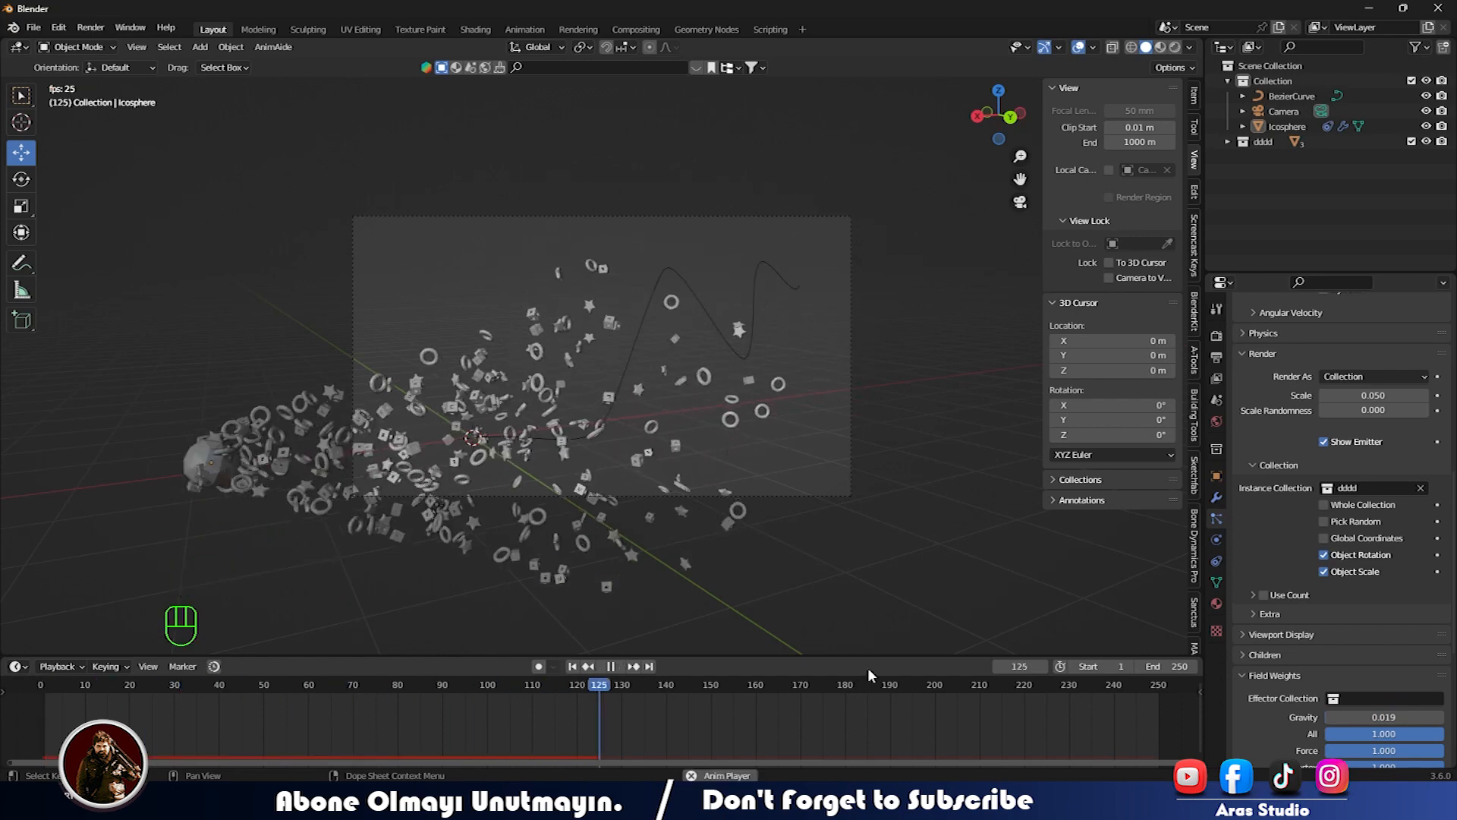
{"action": "key", "text": "space"}
{"action": "left_click", "coordinate": [169, 703]}
{"action": "key", "text": "space"}
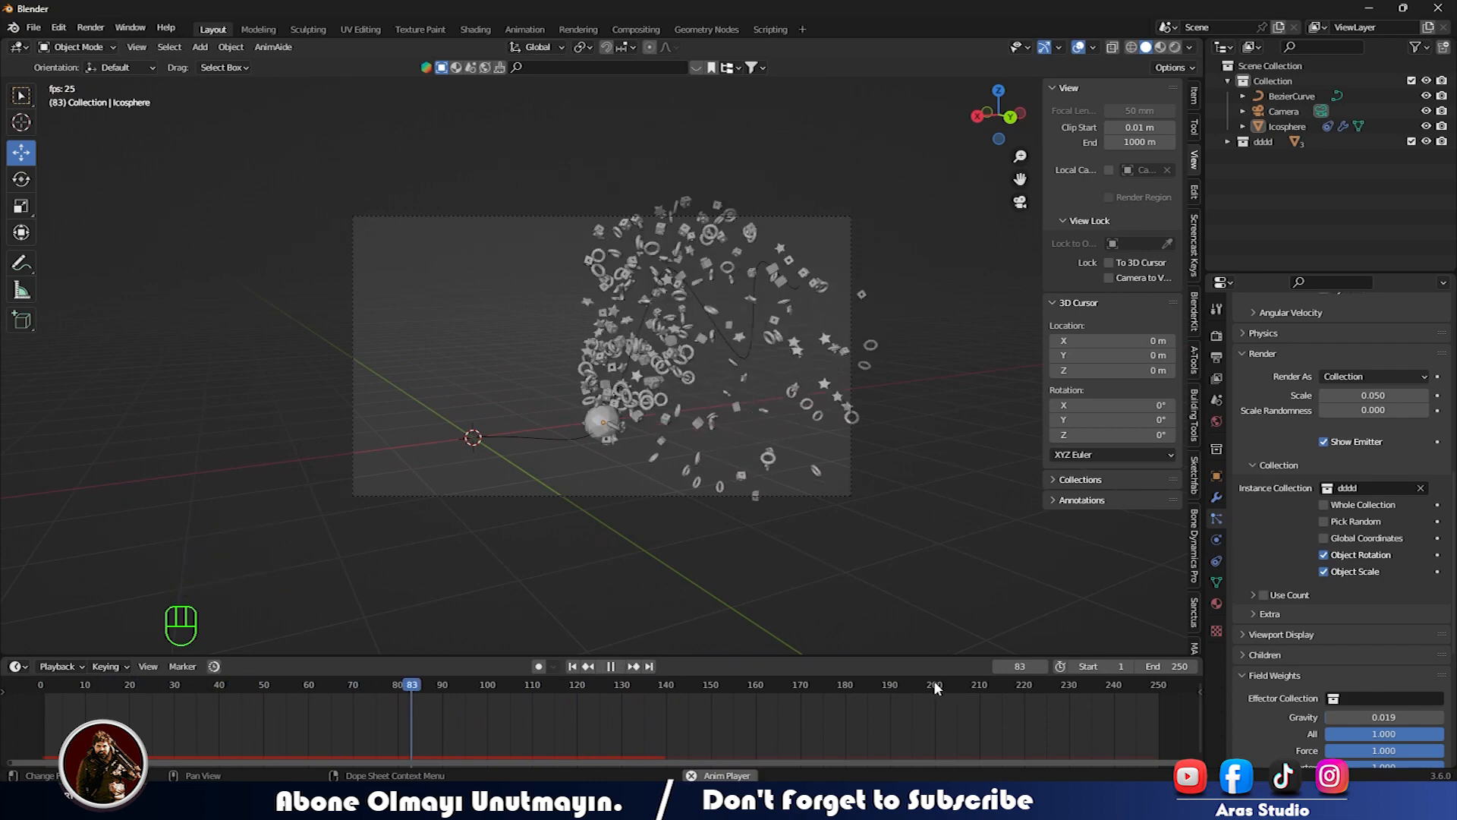
{"action": "key", "text": "space"}
{"action": "left_click_drag", "start_coordinate": [553, 684], "coordinate": [40, 700]}
- Extrude the curve's end point at the sphere outward past the camera frame and play the animation through the camera
{"action": "left_click", "coordinate": [772, 274]}
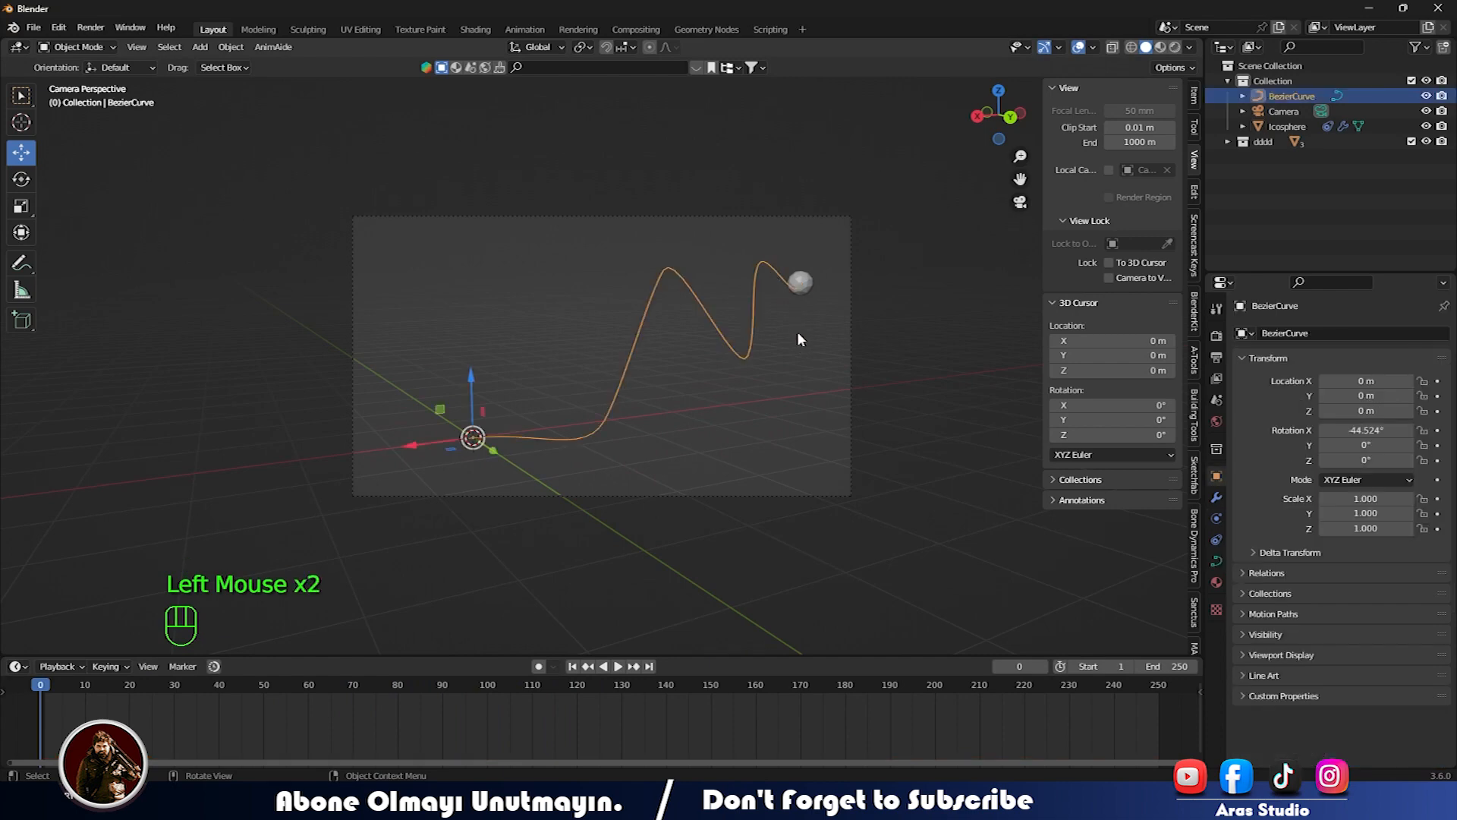
{"action": "key", "text": "Tab"}
{"action": "middle_click_drag", "start_coordinate": [823, 358], "coordinate": [196, 449]}
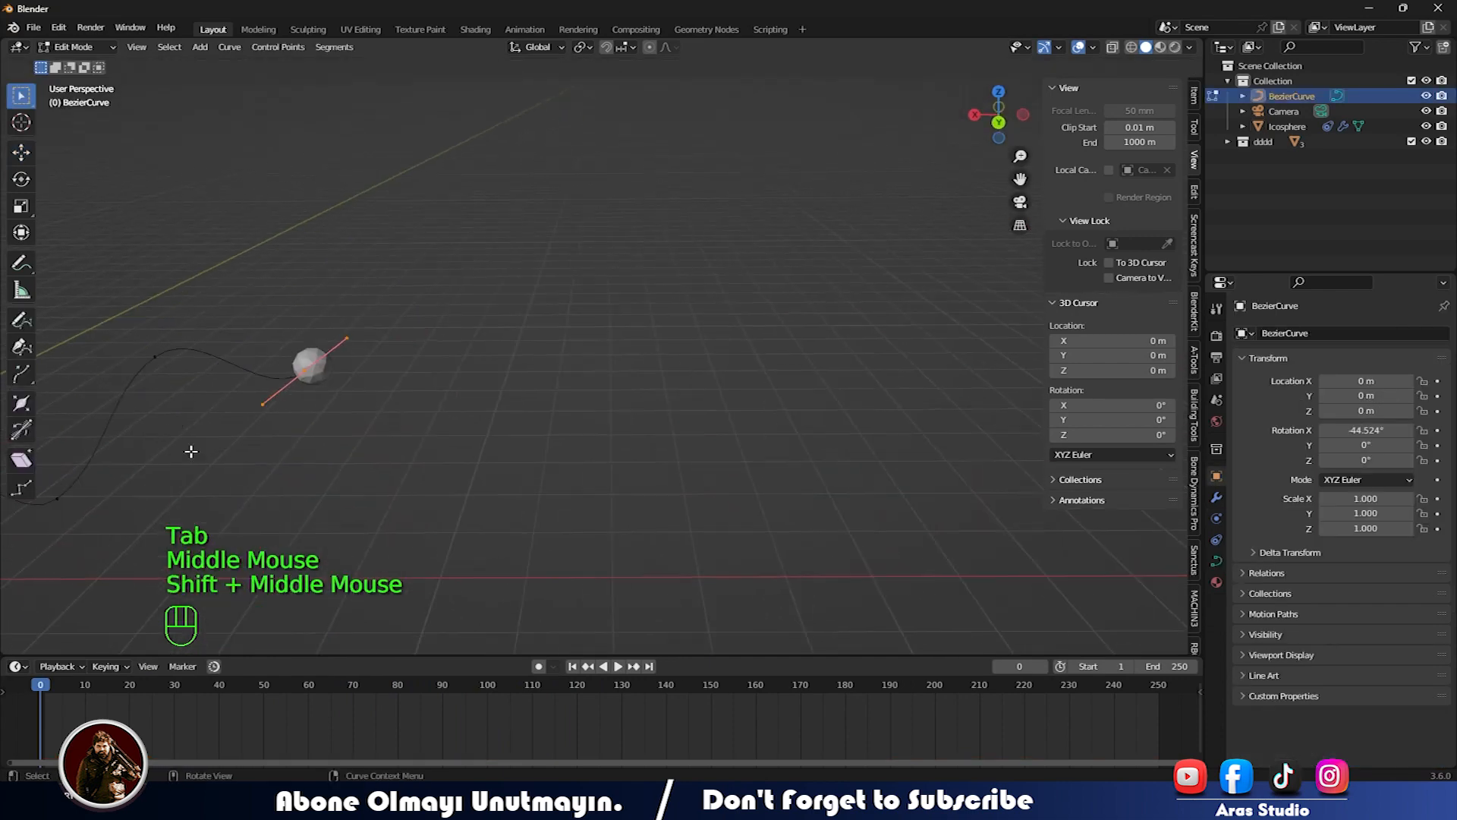
{"action": "key", "text": "e"}
{"action": "left_click", "coordinate": [666, 312]}
{"action": "key", "text": "KP_0"}
{"action": "key", "text": "Tab"}
{"action": "middle_click_drag", "start_coordinate": [521, 523], "coordinate": [534, 416]}
{"action": "key", "text": "KP_0"}
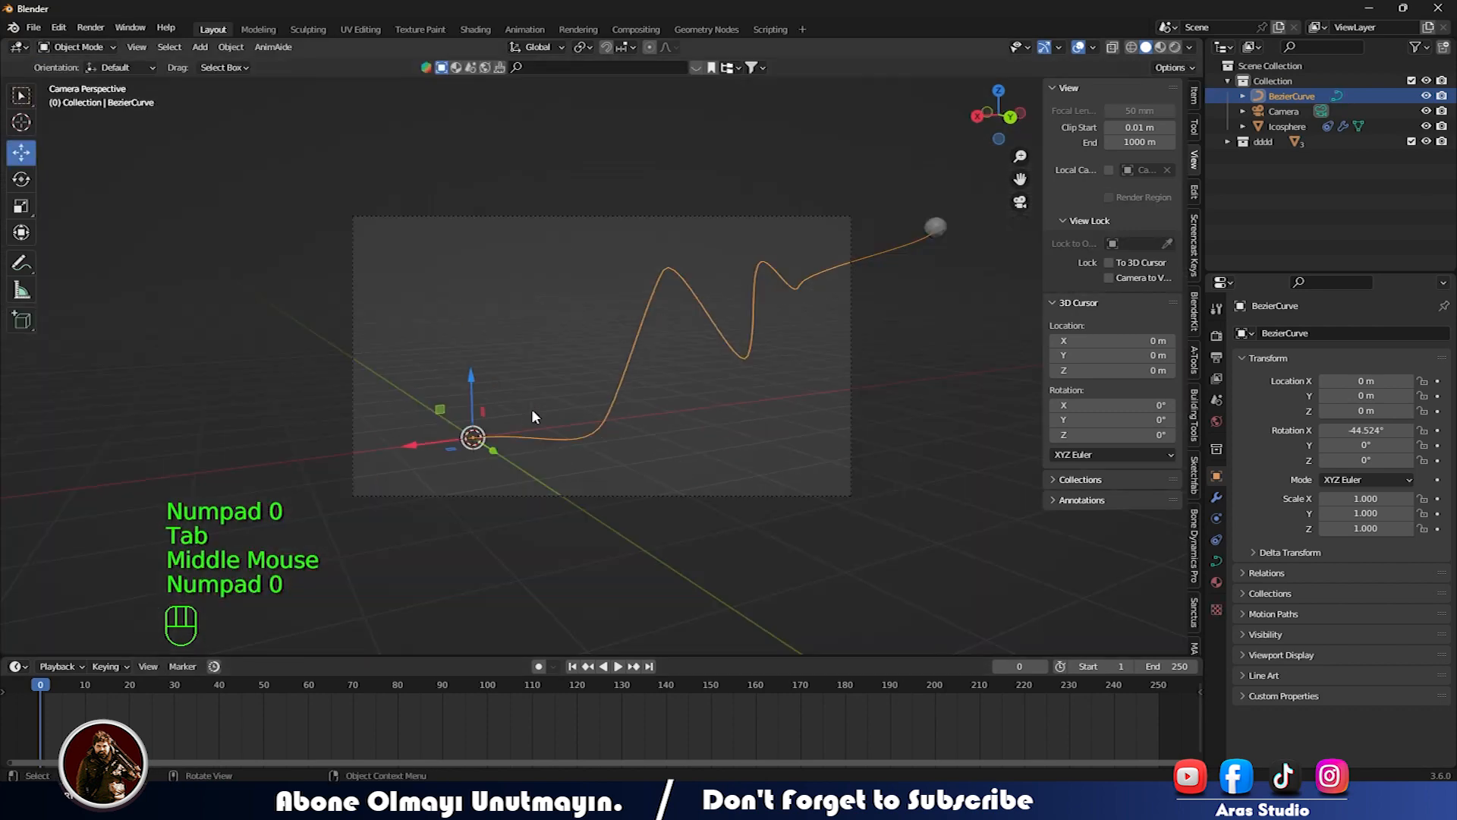
{"action": "key", "text": "space"}
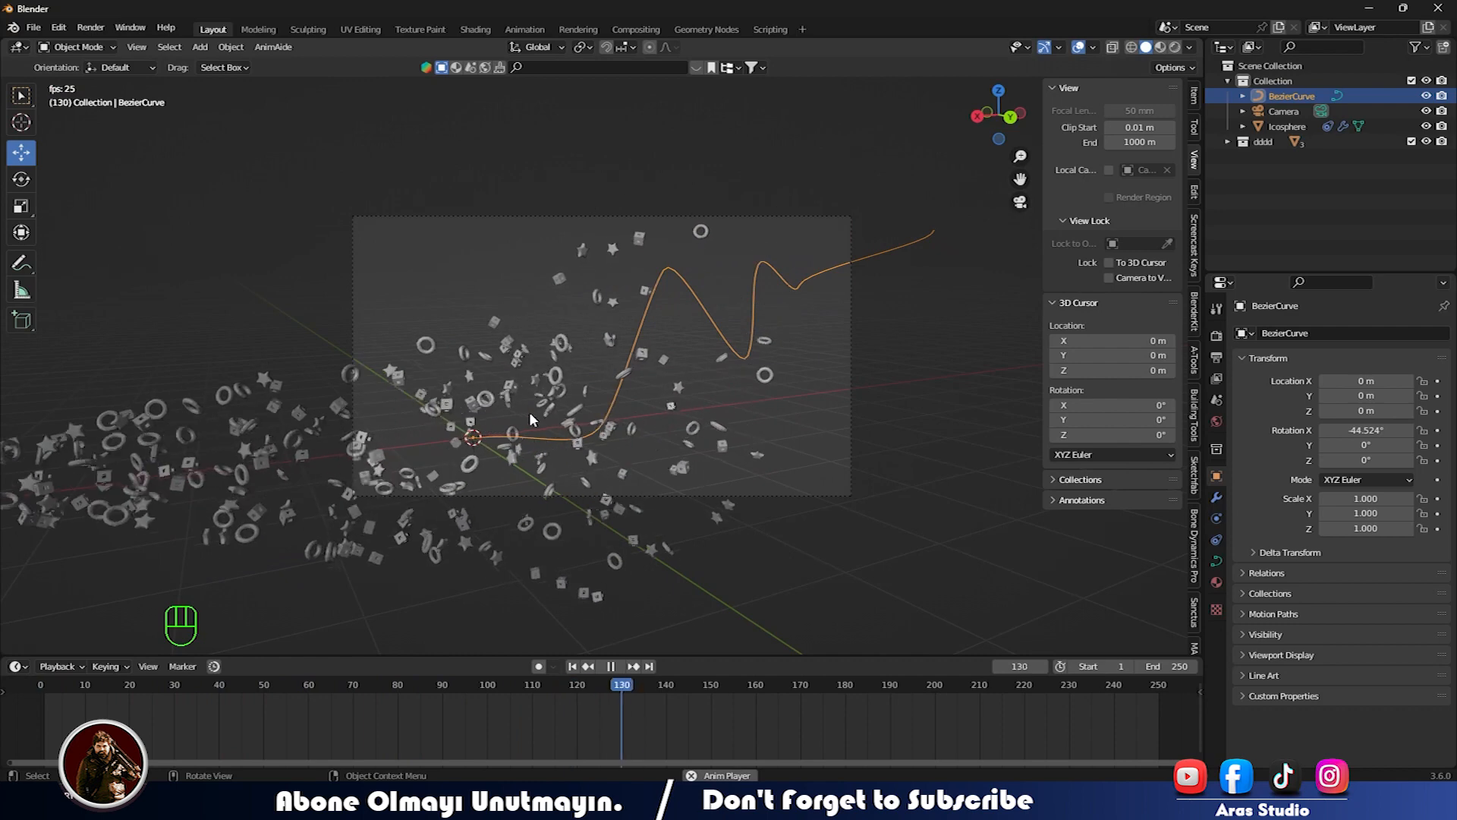
- Stop playback, return to frame 0 and set the ico sphere's particle Lifetime to 100
{"action": "key", "text": "space"}
{"action": "left_click_drag", "start_coordinate": [752, 688], "coordinate": [41, 689]}
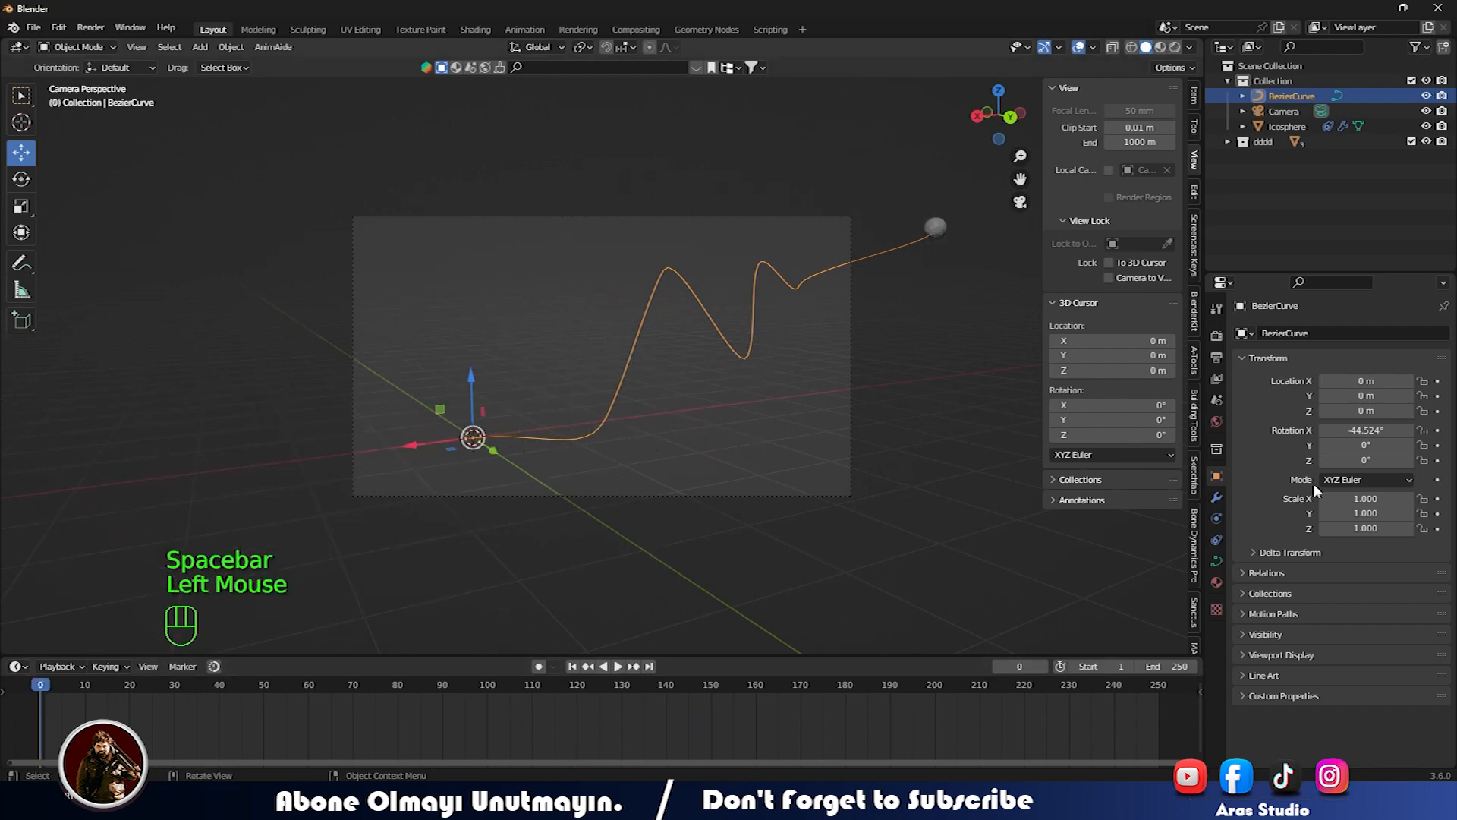
{"action": "left_click", "coordinate": [932, 230]}
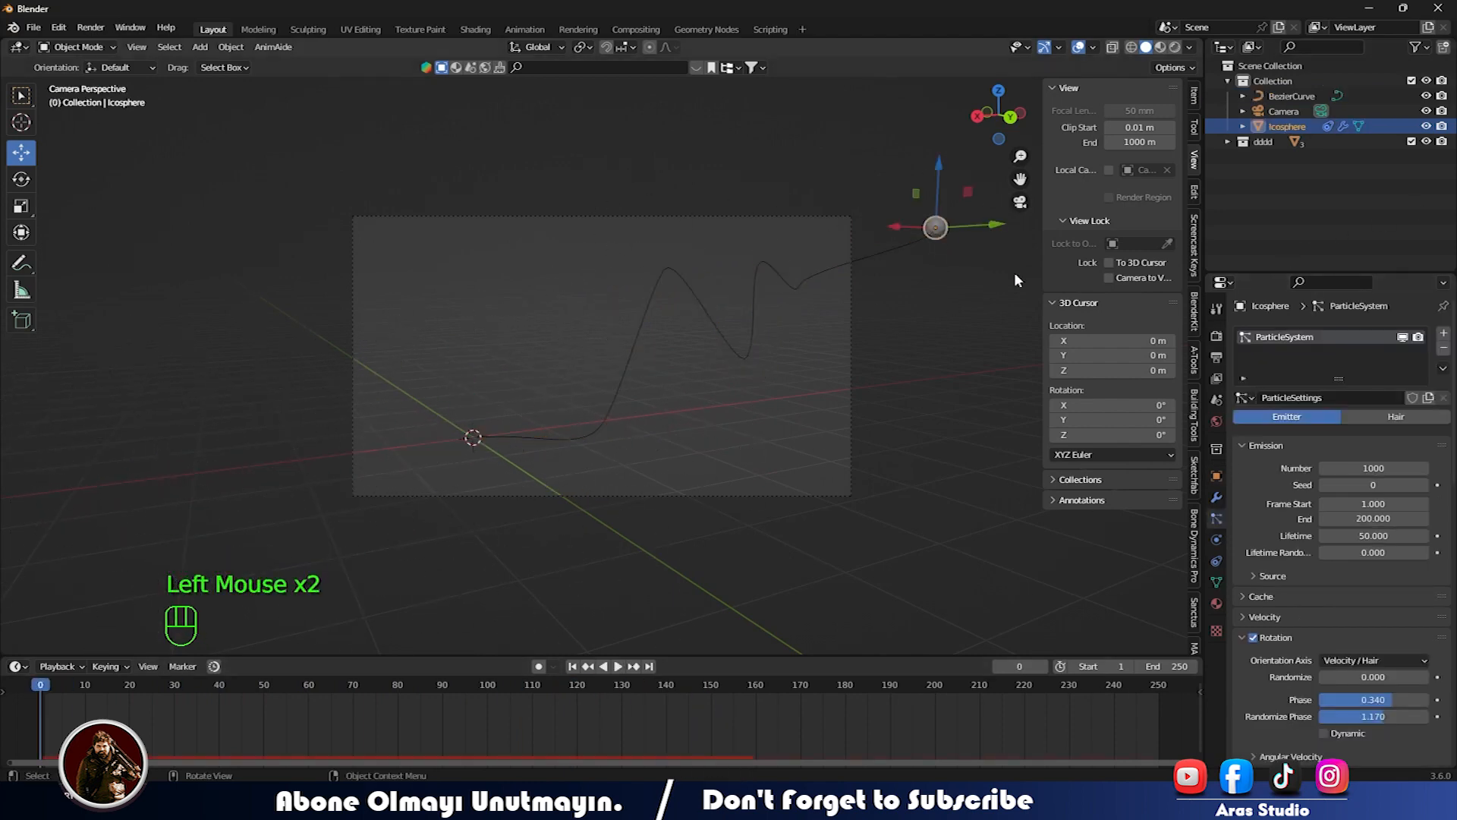
{"action": "left_click", "coordinate": [1379, 537]}
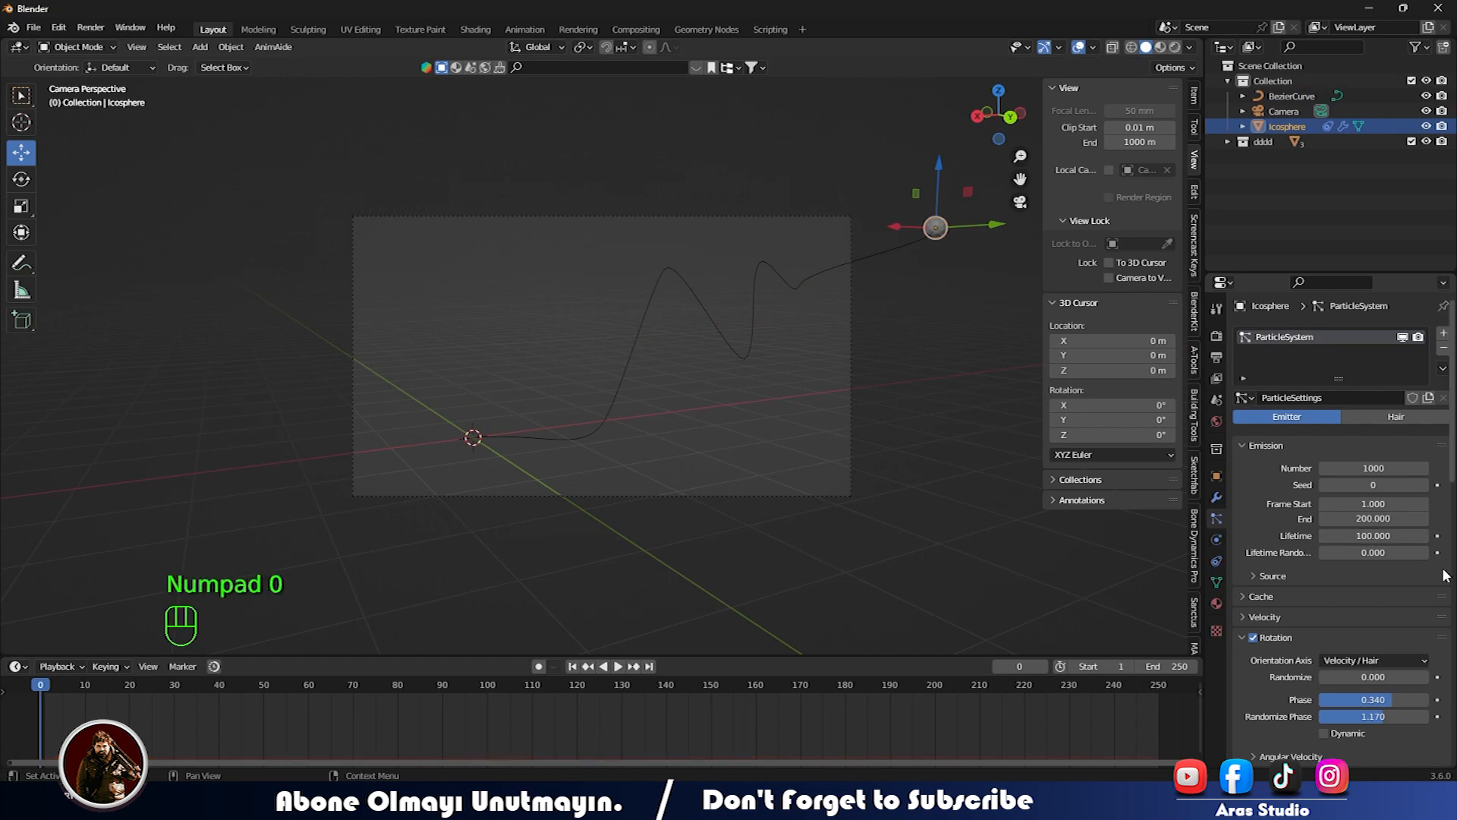
- Expand the particle Physics settings and try a rotation Randomize value of 0.333
{"action": "scroll", "coordinate": [1344, 638], "scroll_direction": "down", "scroll_amount": 1}
{"action": "scroll", "coordinate": [1343, 637], "scroll_direction": "up", "scroll_amount": 1}
{"action": "scroll", "coordinate": [1343, 637], "scroll_direction": "down", "scroll_amount": 7}
{"action": "scroll", "coordinate": [1341, 639], "scroll_direction": "down", "scroll_amount": 2}
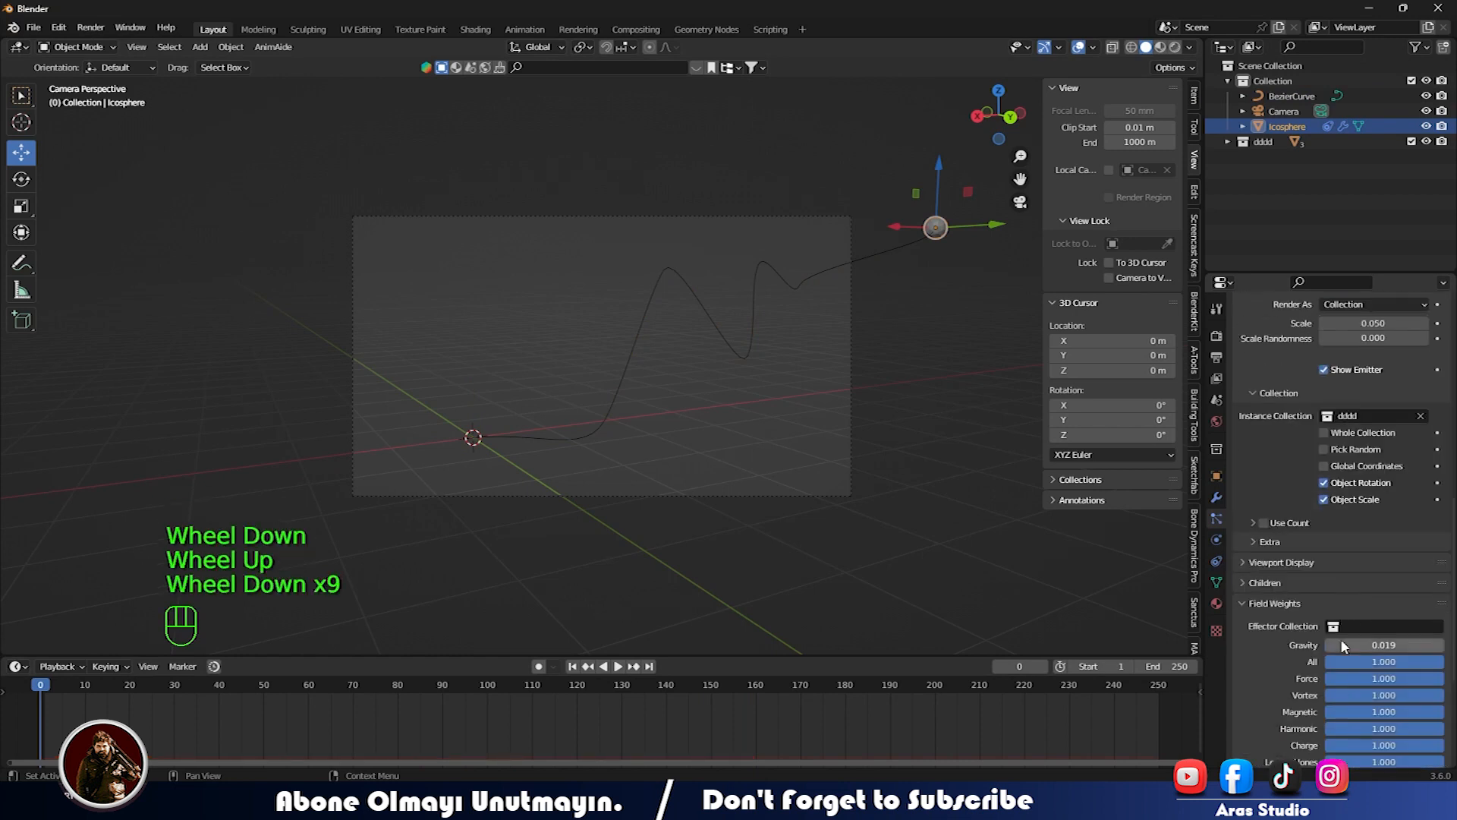
{"action": "scroll", "coordinate": [1258, 580], "scroll_direction": "up", "scroll_amount": 4}
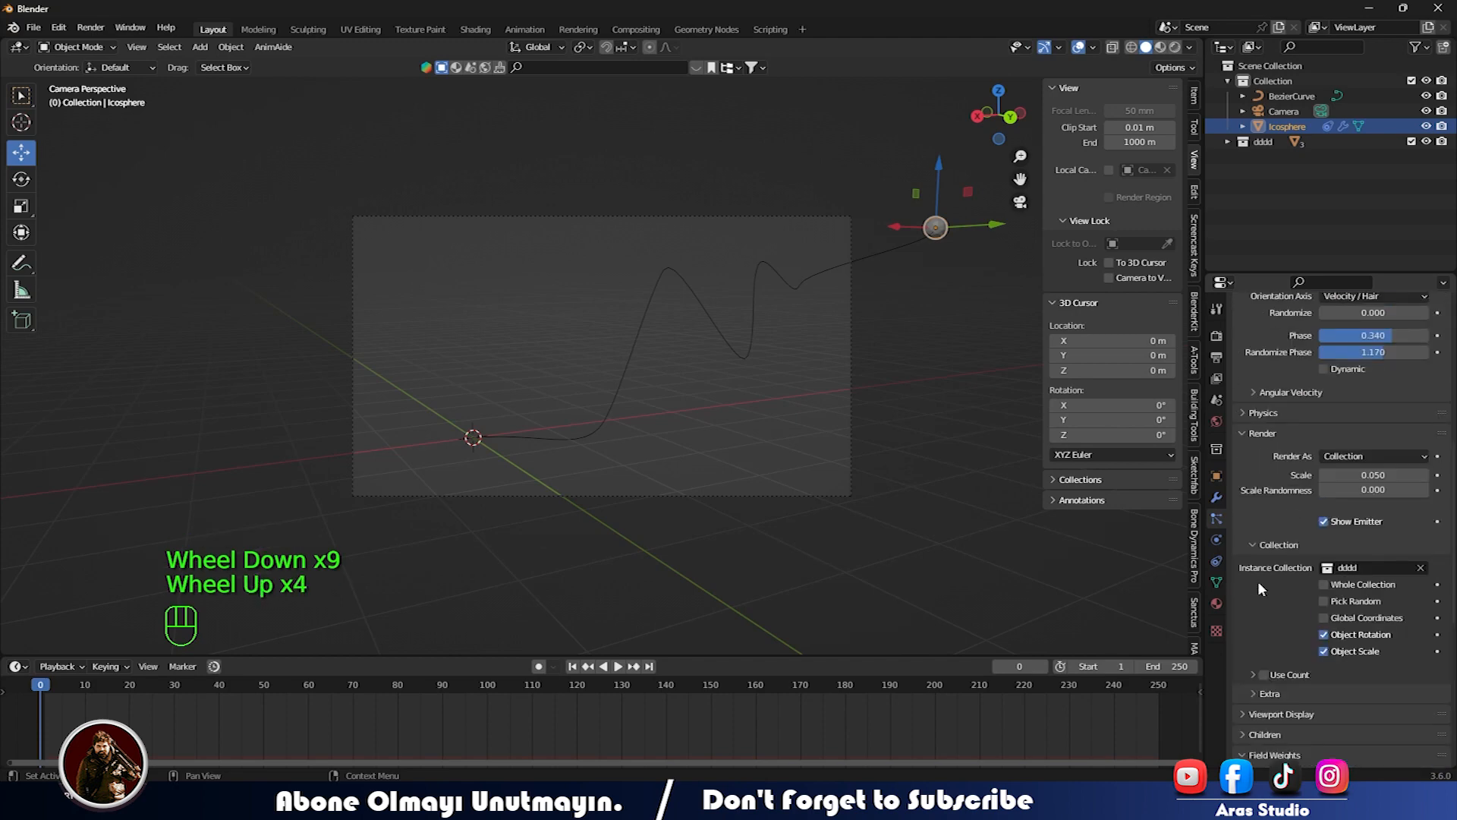
{"action": "left_click", "coordinate": [1251, 415]}
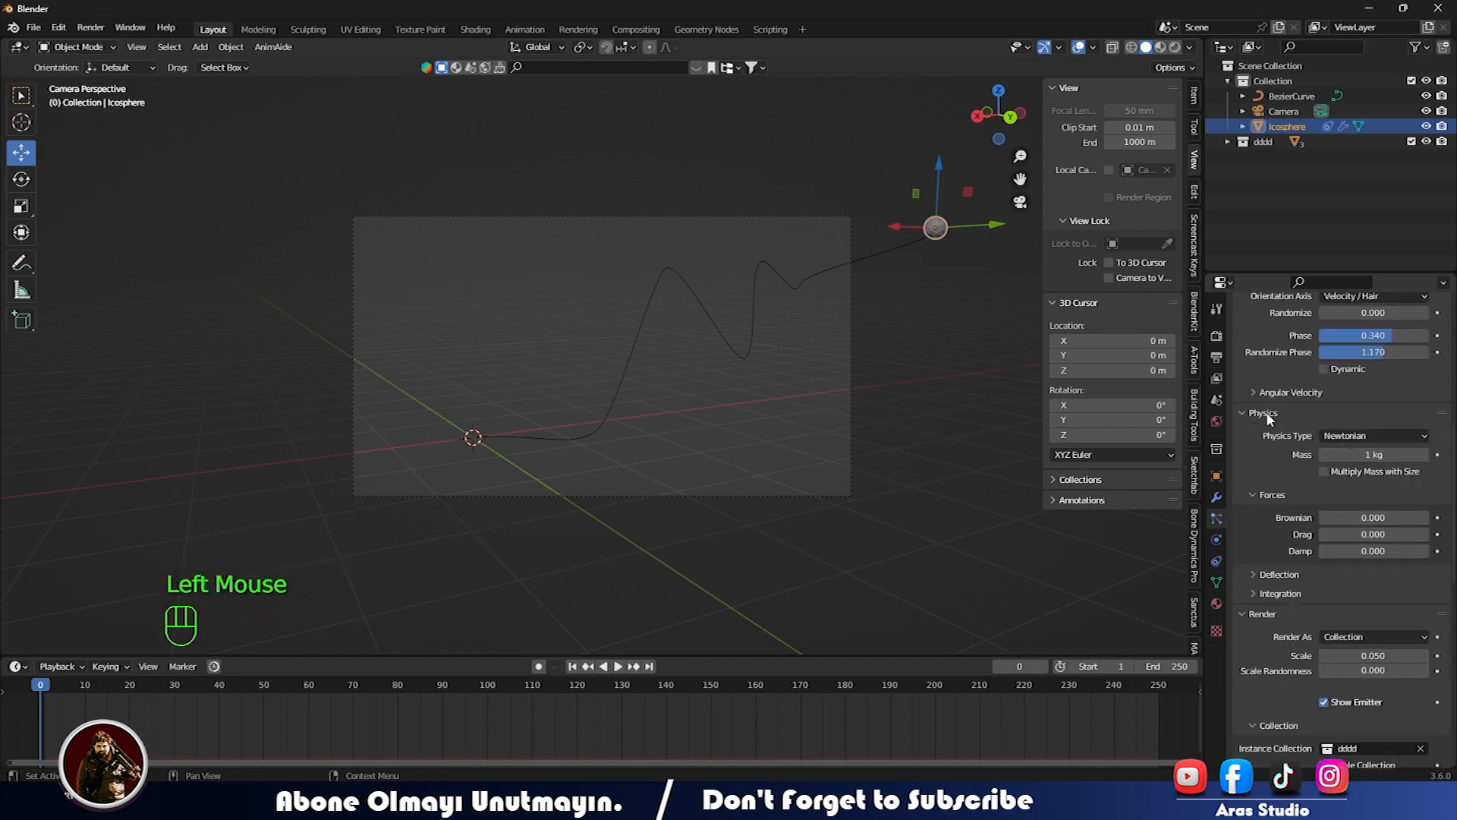
{"action": "left_click", "coordinate": [1254, 386]}
{"action": "left_click", "coordinate": [1254, 386]}
{"action": "scroll", "coordinate": [1282, 432], "scroll_direction": "up", "scroll_amount": 3}
{"action": "left_click_drag", "start_coordinate": [1367, 434], "coordinate": [1403, 434]}
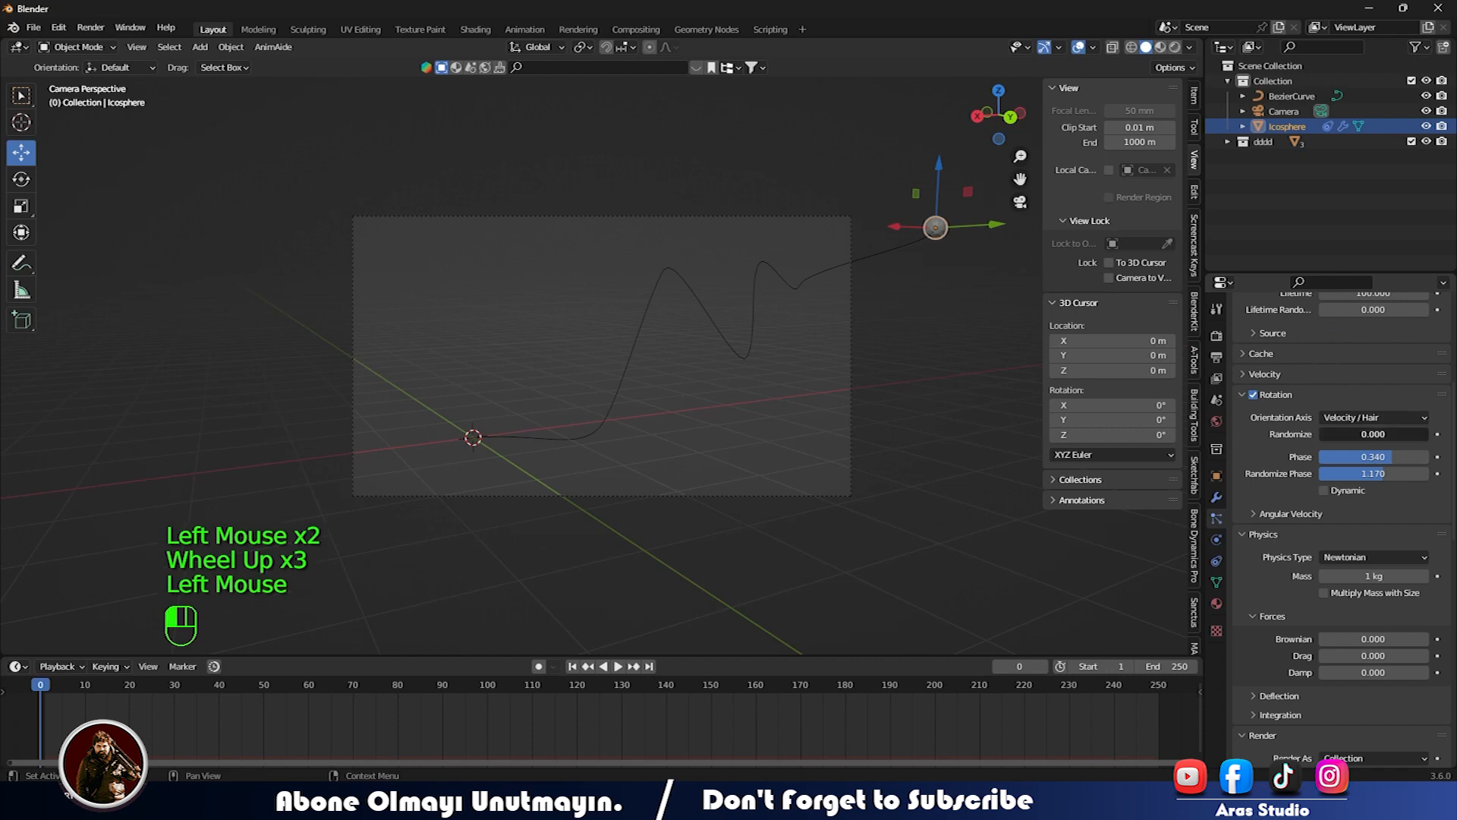
- Try an Object Velocity of 0.680 with a velocity Randomize of 0.990 and preview the particle animation
{"action": "left_click", "coordinate": [1250, 374]}
{"action": "left_click_drag", "start_coordinate": [1358, 521], "coordinate": [1389, 504]}
{"action": "key", "text": "space"}
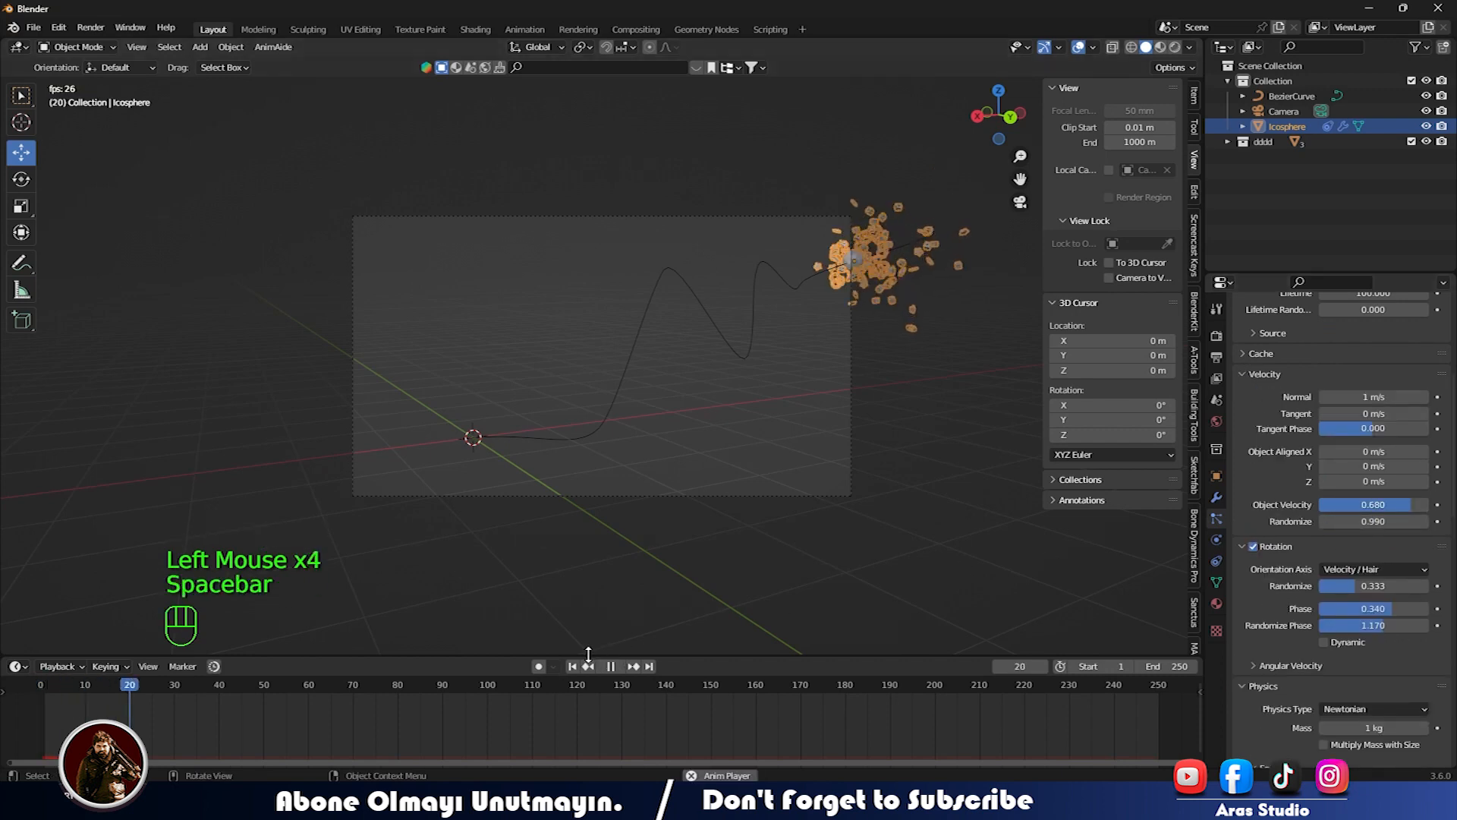
{"action": "key", "text": "space"}
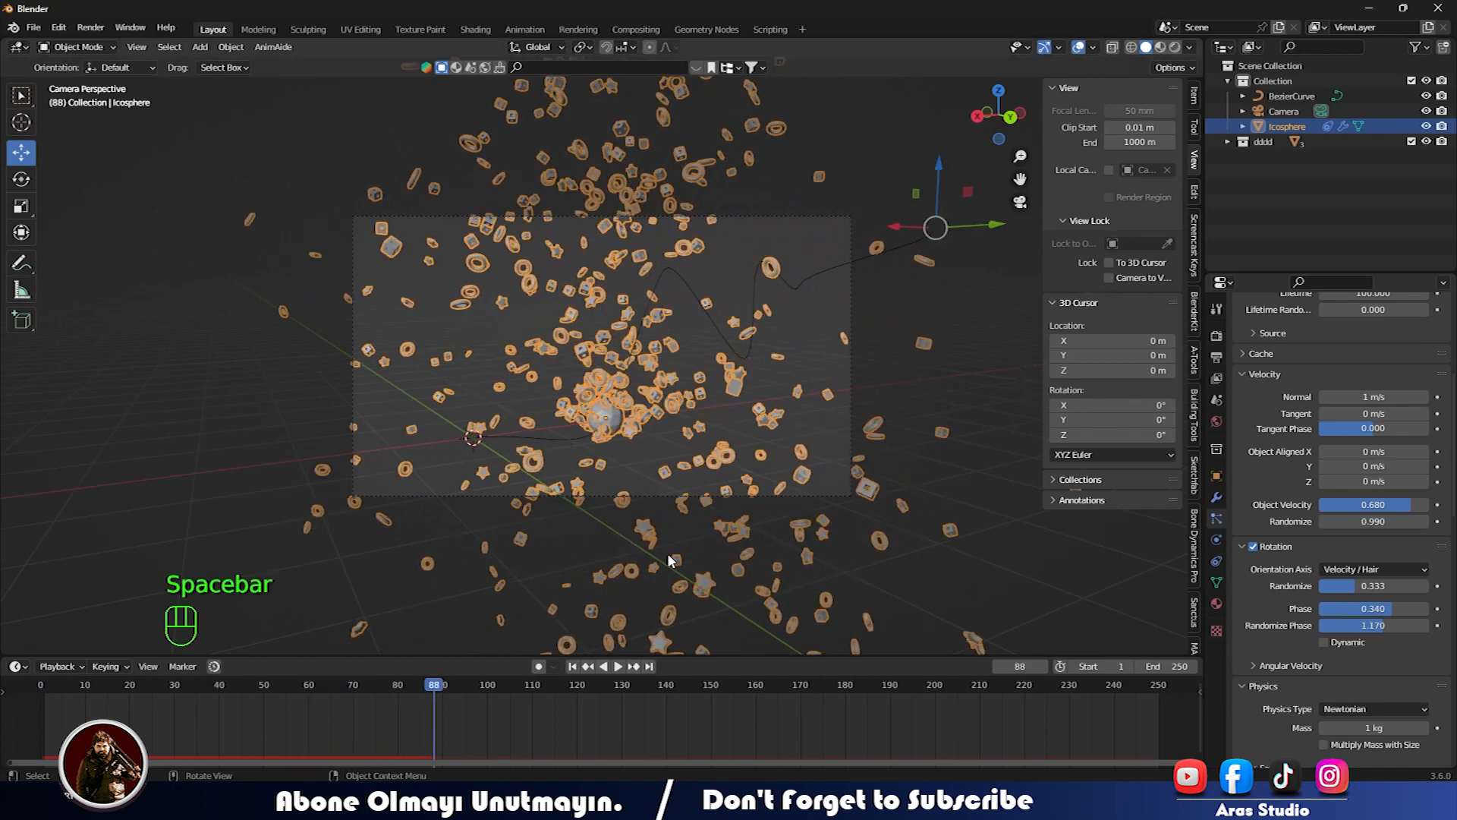
- Undo the particle velocity changes and the rotation Randomize change
{"action": "key", "text": "ctrl+z"}
{"action": "key", "text": "ctrl+z"}
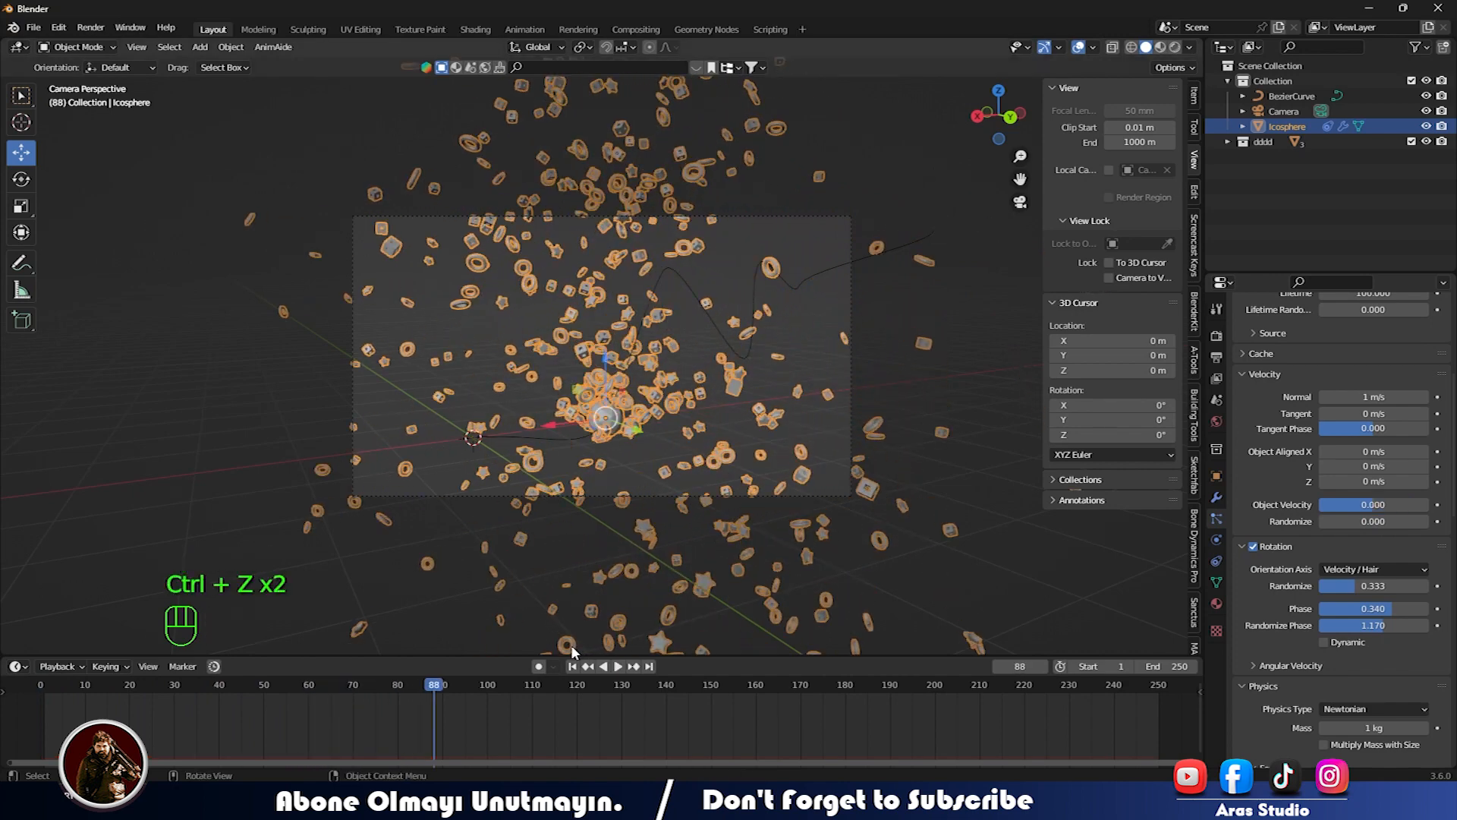
{"action": "key", "text": "ctrl+z"}
{"action": "key", "text": "ctrl+x"}
- Replay the animation from the start with the ico sphere deselected to check the longer-lived particles
{"action": "left_click", "coordinate": [572, 665]}
{"action": "key", "text": "space"}
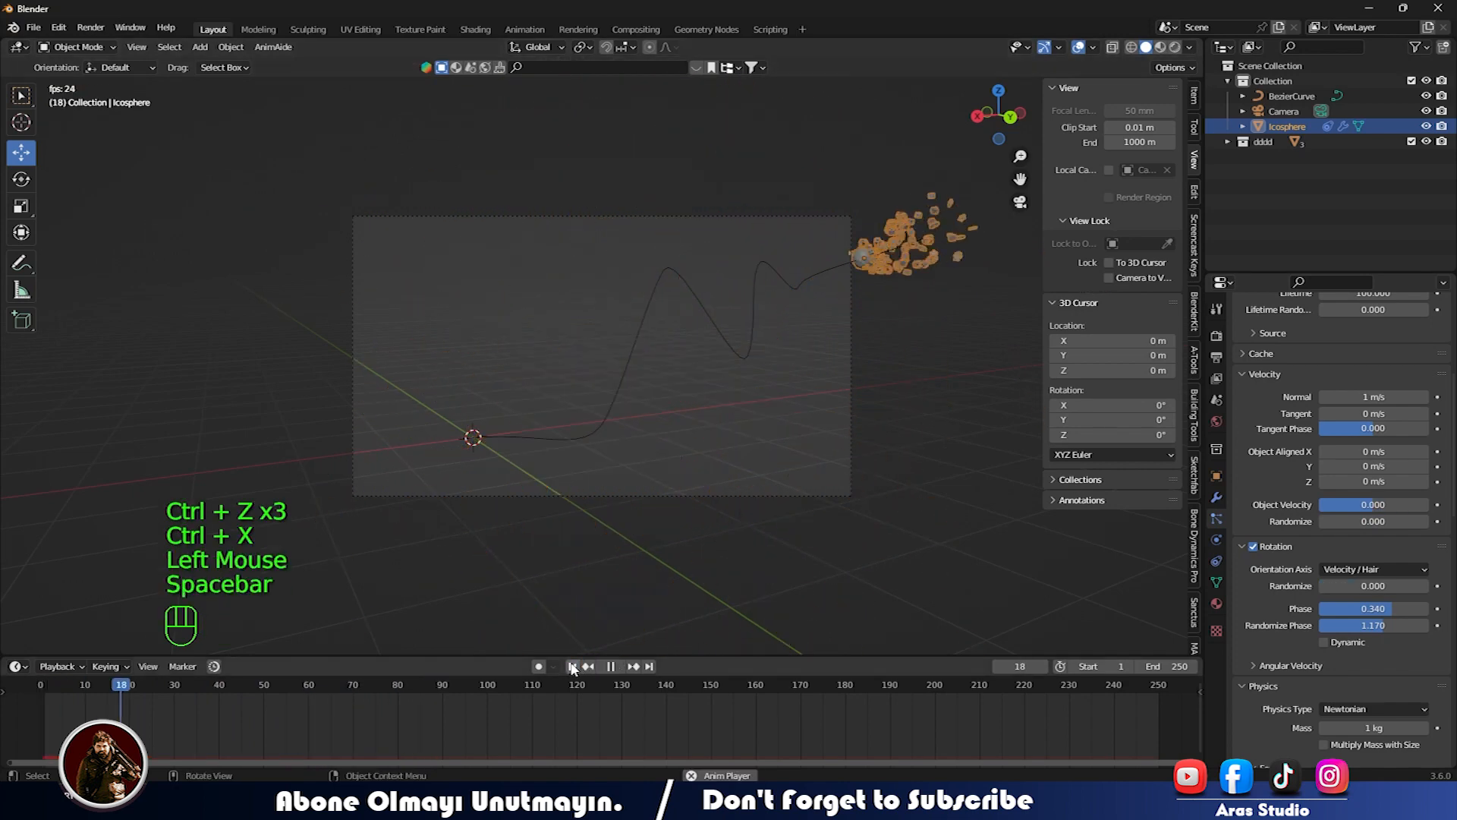
{"action": "left_click", "coordinate": [531, 584]}
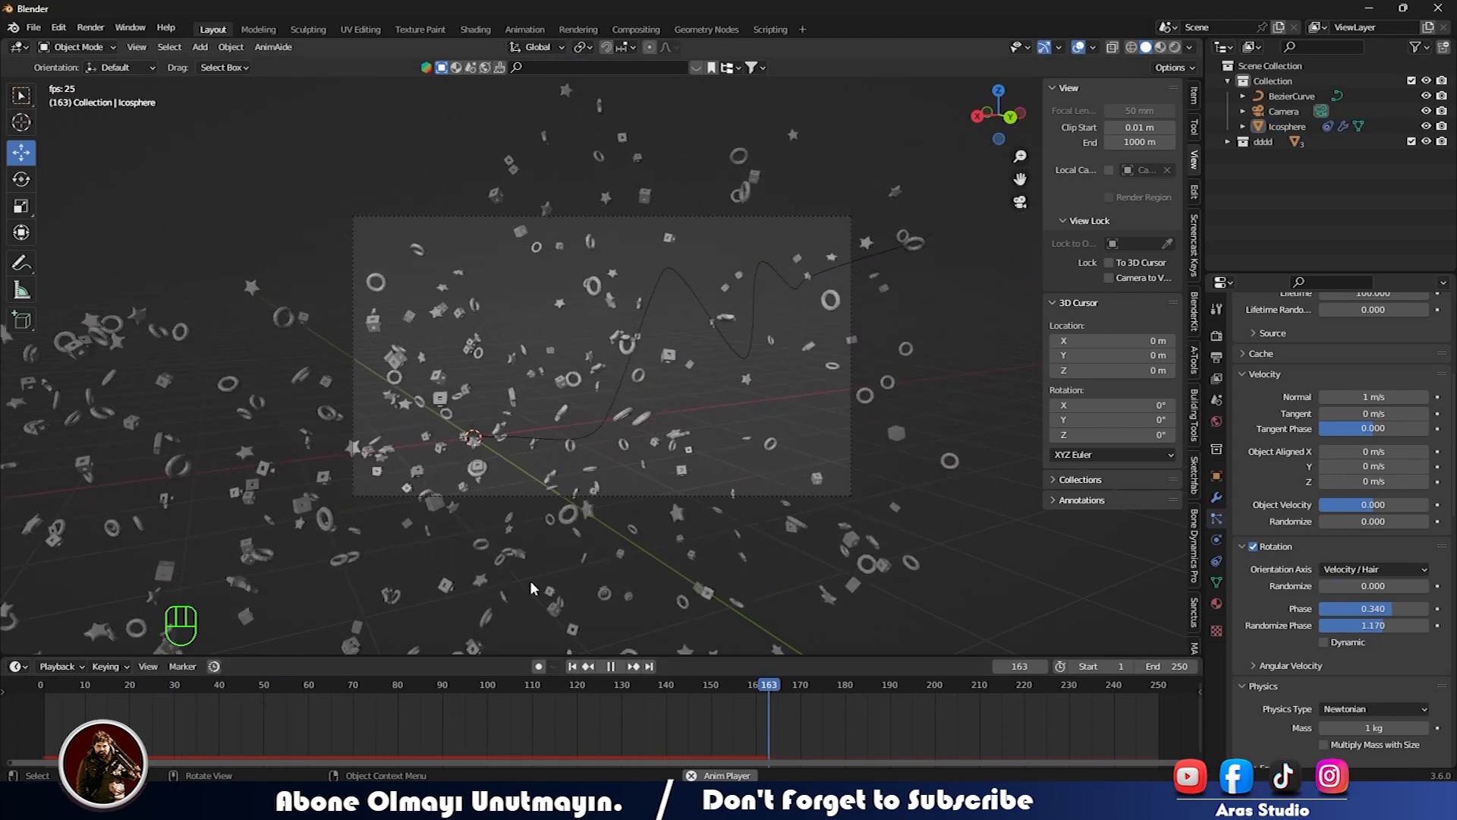
{"action": "key", "text": "space"}
{"action": "left_click", "coordinate": [577, 669]}
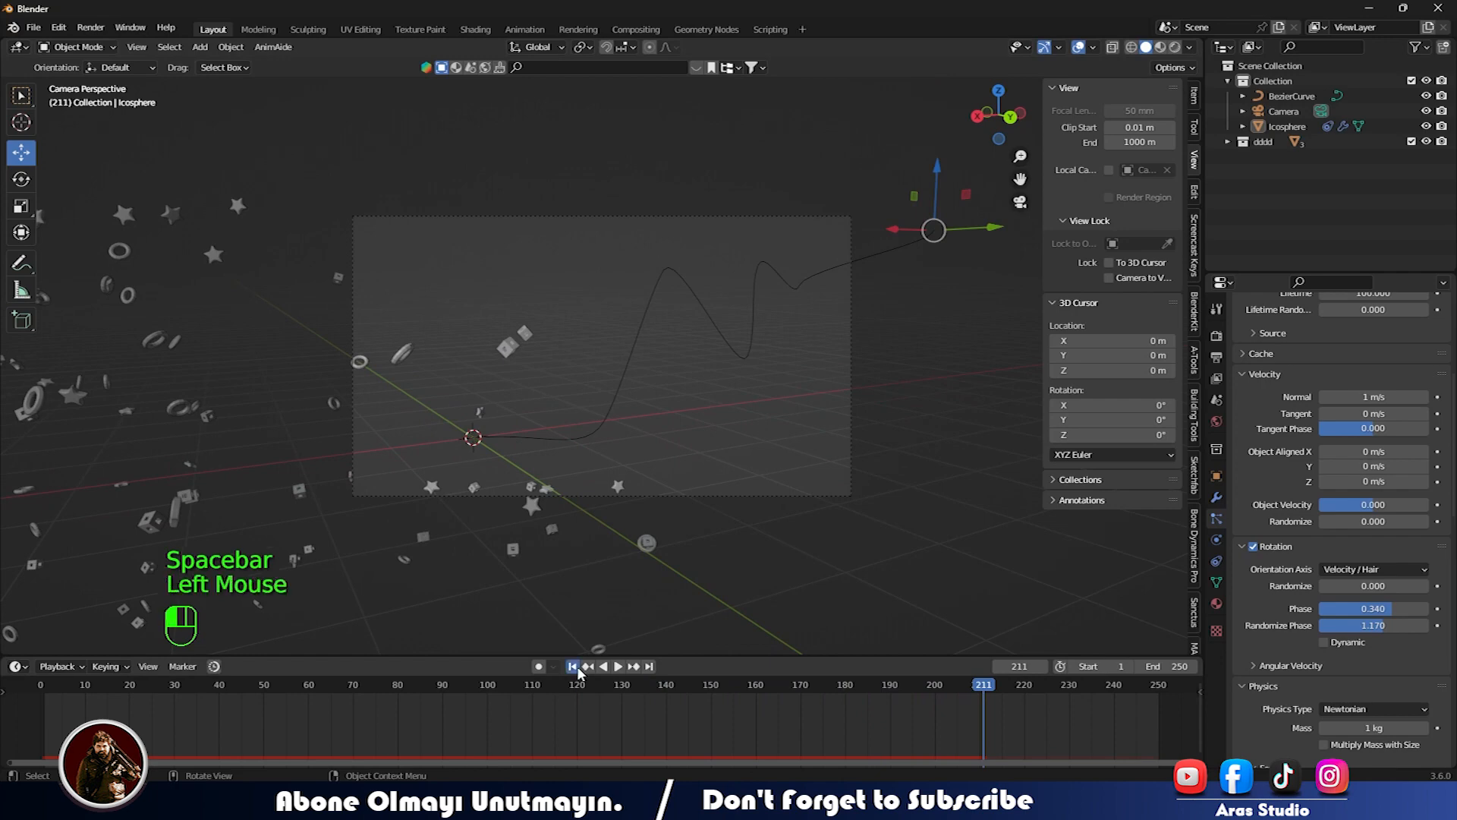
- Set the animation's end frame to 181, replay from frame 0 and stop at frame 61
{"action": "left_click_drag", "start_coordinate": [755, 678], "coordinate": [844, 686]}
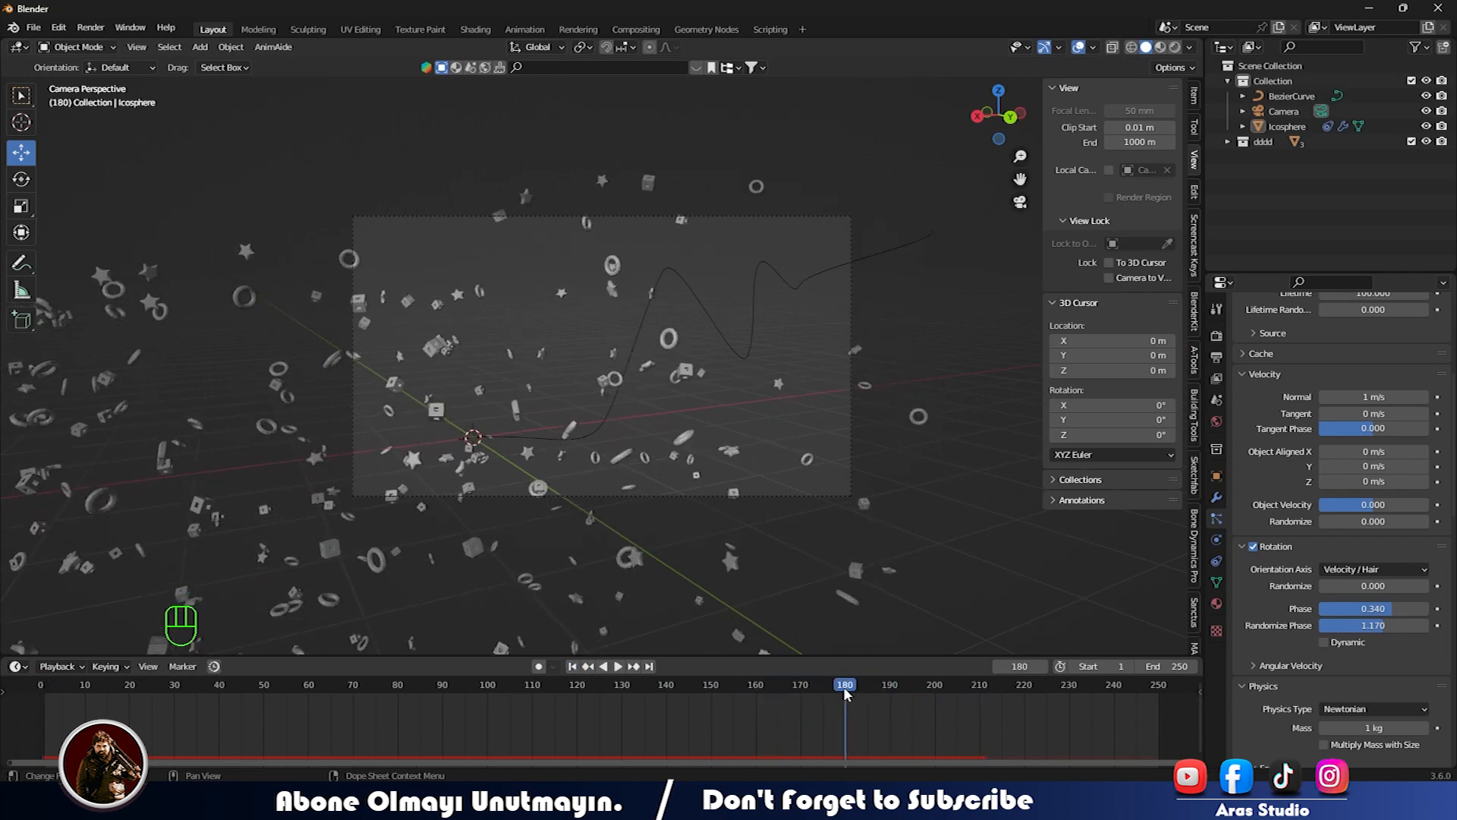
{"action": "left_click_drag", "start_coordinate": [1169, 667], "coordinate": [1063, 666]}
{"action": "left_click_drag", "start_coordinate": [835, 686], "coordinate": [38, 692]}
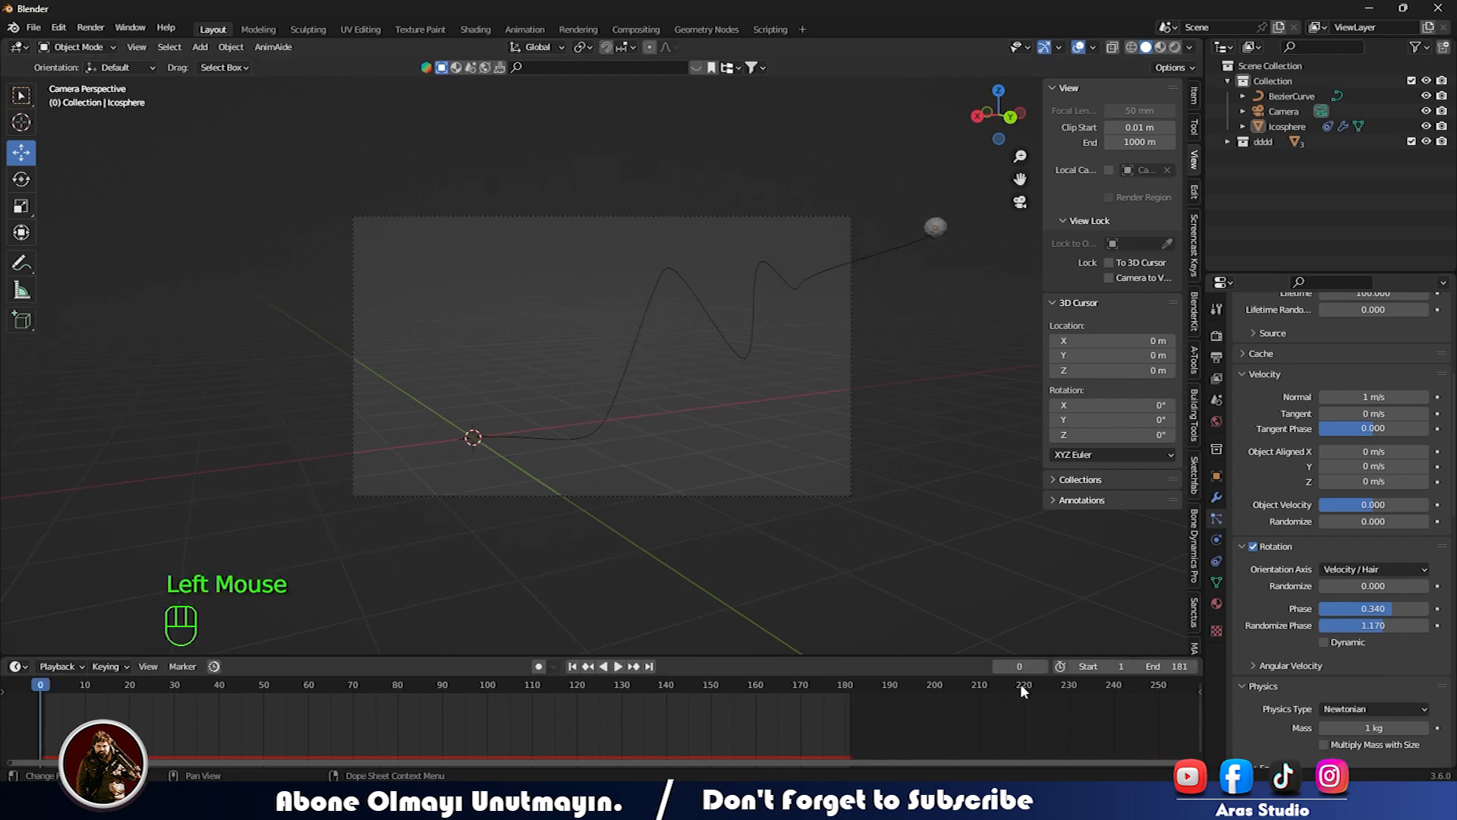
{"action": "key", "text": "space"}
{"action": "key", "text": "space"}
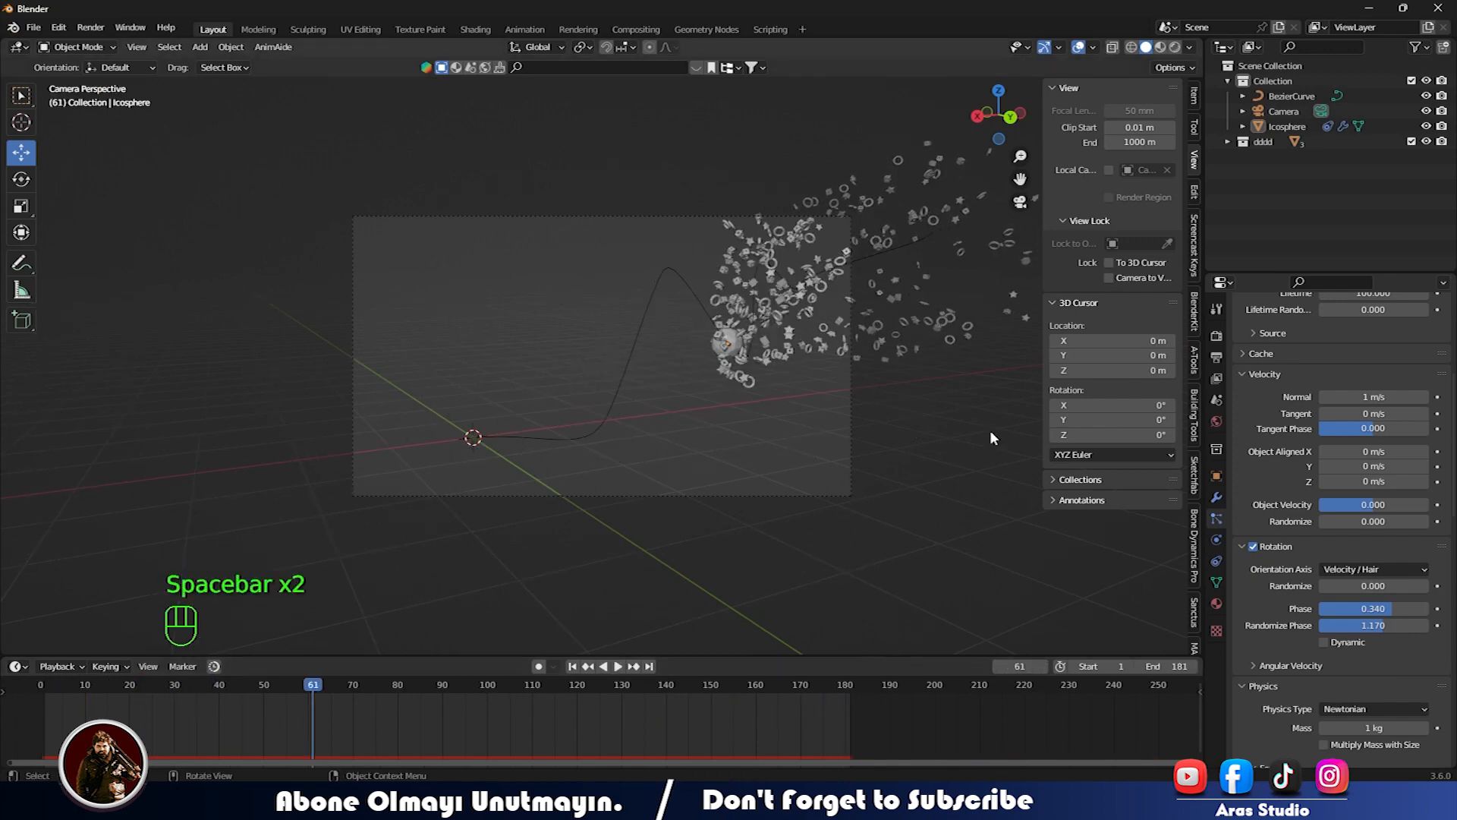
- Disconnect the Background shader from the world surface and show the viewport in rendered shading
{"action": "left_click", "coordinate": [1217, 421]}
{"action": "left_click", "coordinate": [1325, 435]}
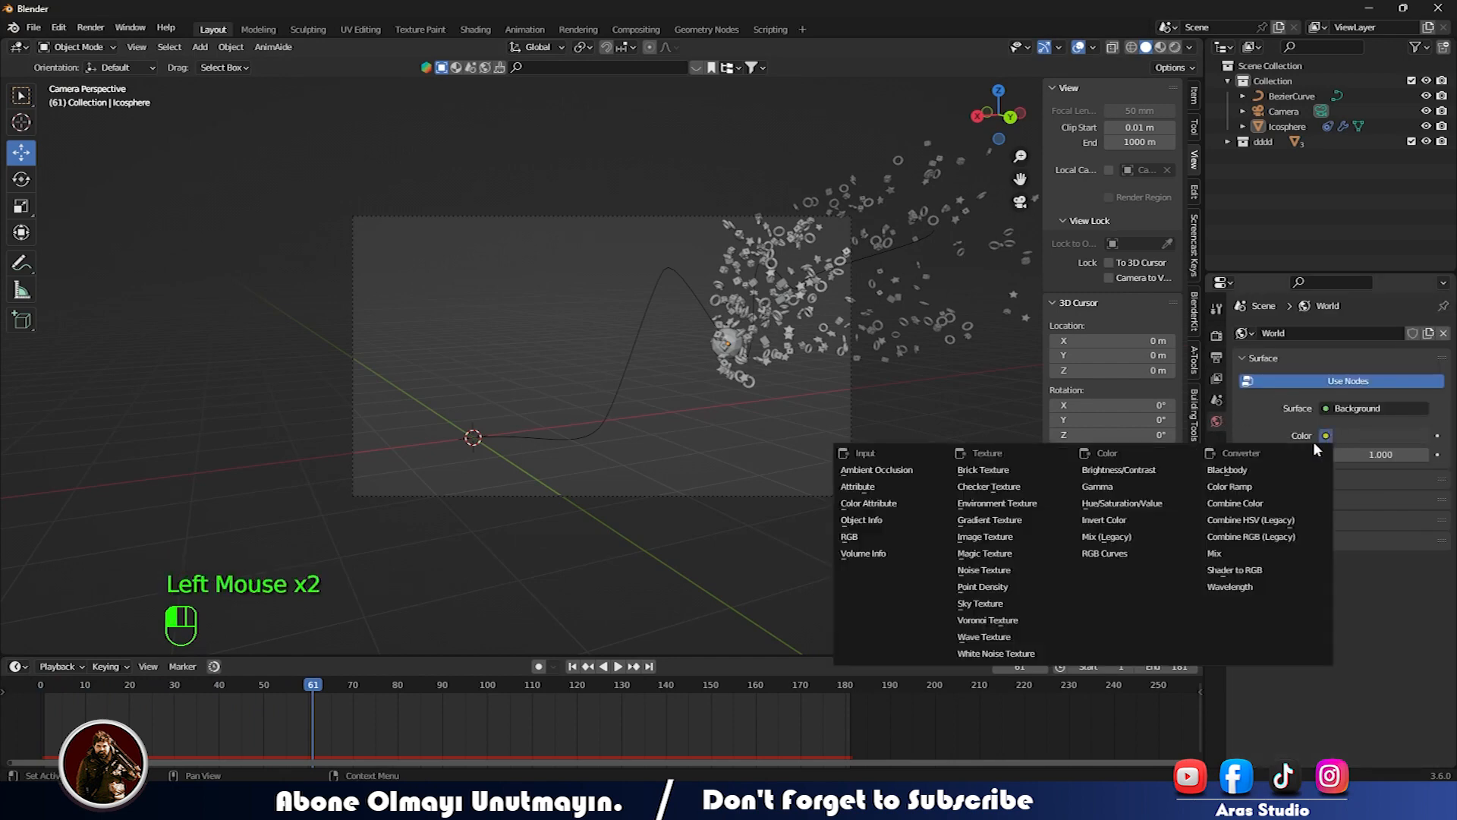
{"action": "left_click", "coordinate": [1323, 408]}
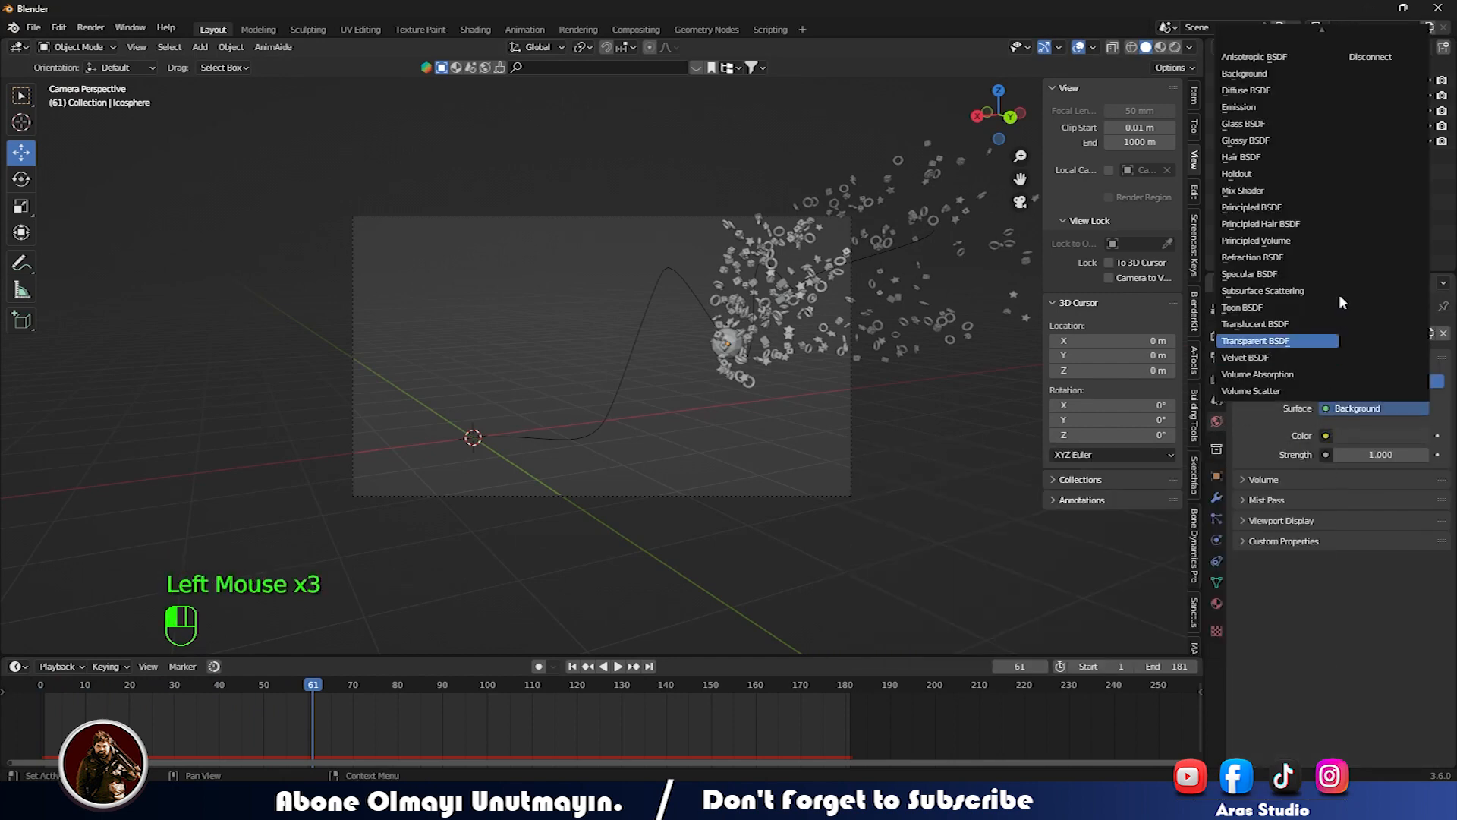
{"action": "left_click", "coordinate": [1381, 60]}
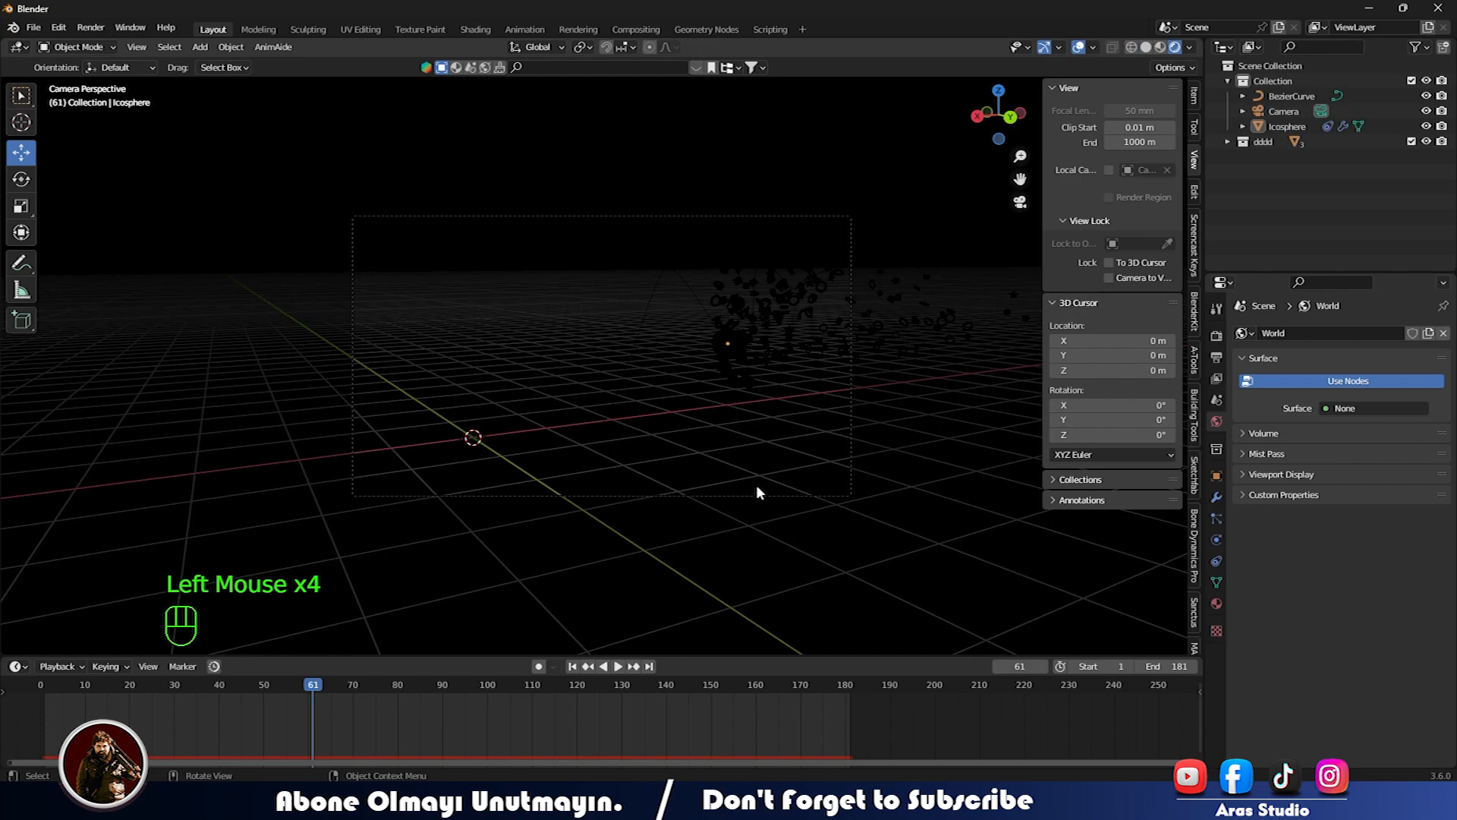
- Enlarge the timeline area below the viewport and shrink the camera frame within the 3D view
{"action": "left_click_drag", "start_coordinate": [469, 656], "coordinate": [471, 502]}
{"action": "scroll", "coordinate": [580, 443], "scroll_direction": "down", "scroll_amount": 2}
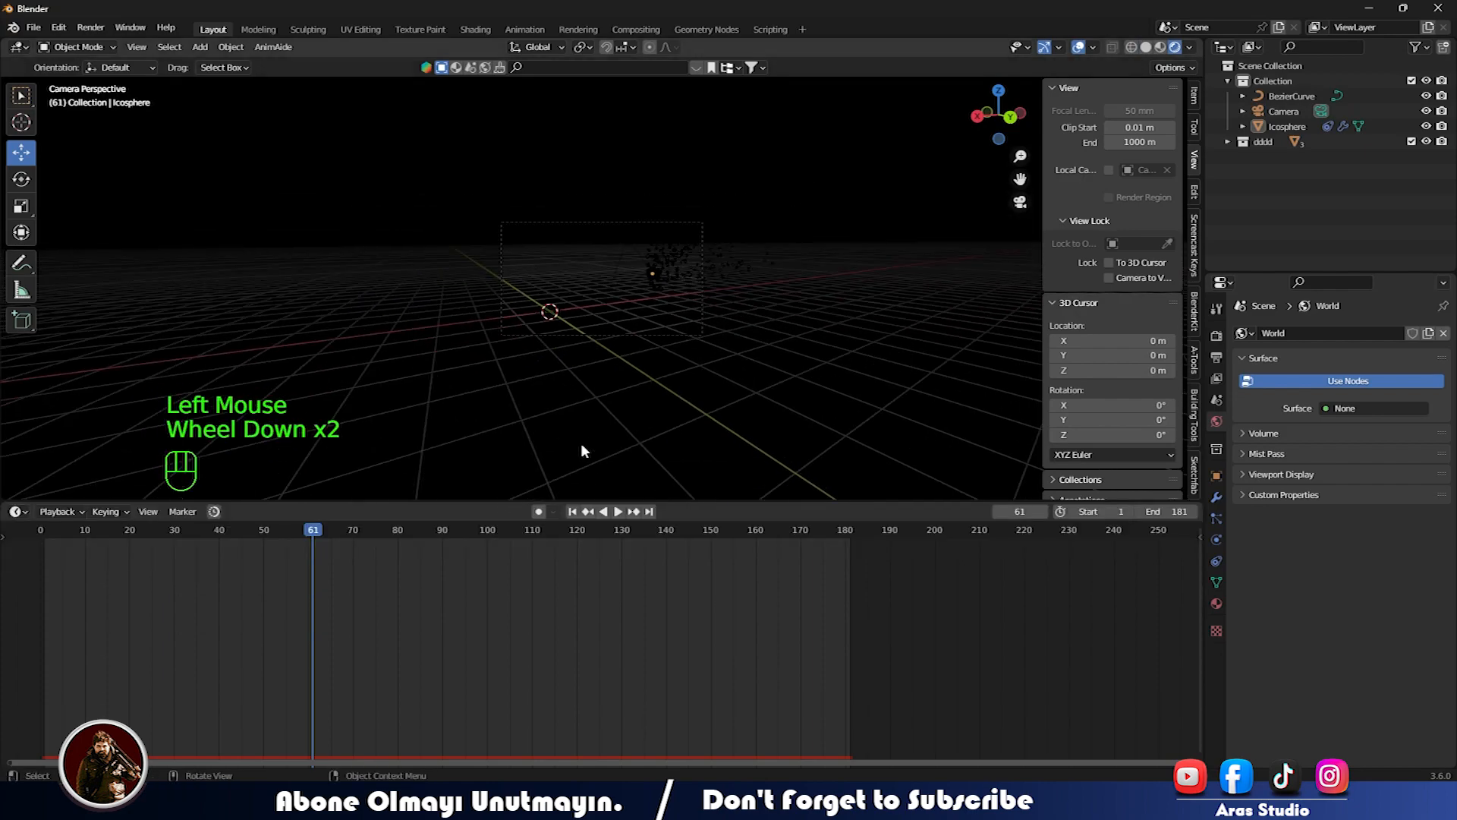